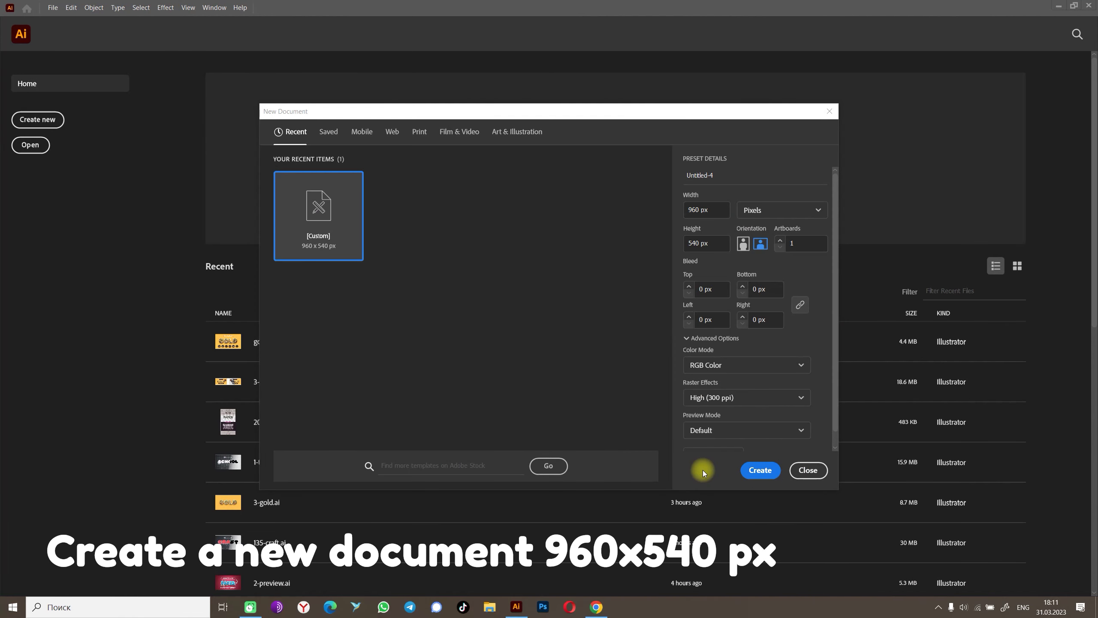
Create a 960×540 px RGB document and rename Layer 1 to BG.
left_click(784, 488)
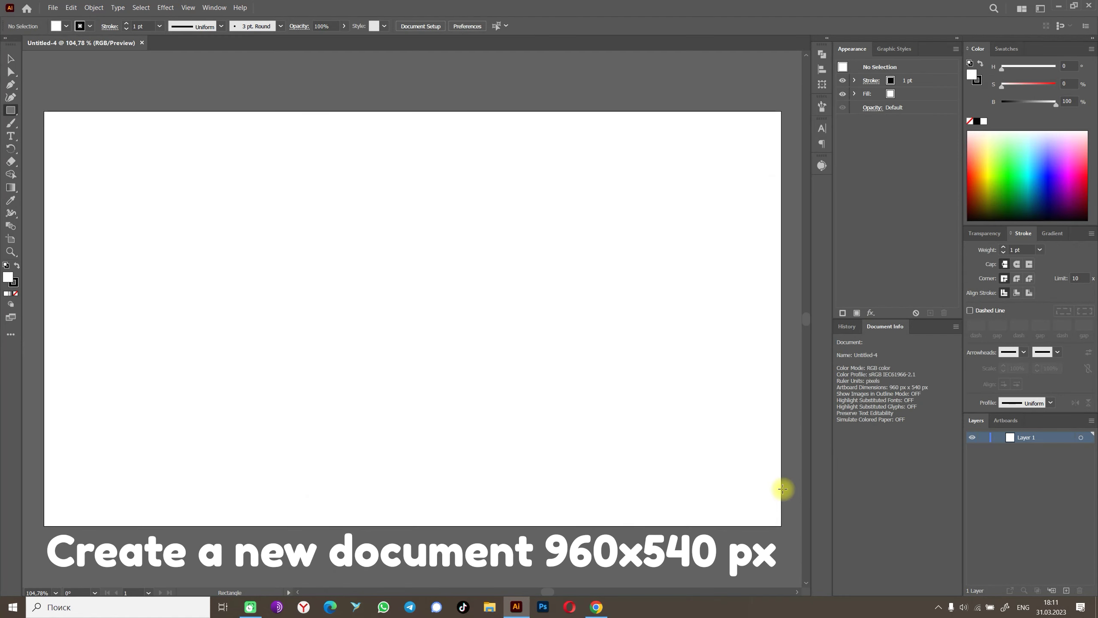
double_click(1028, 438)
type("BG")
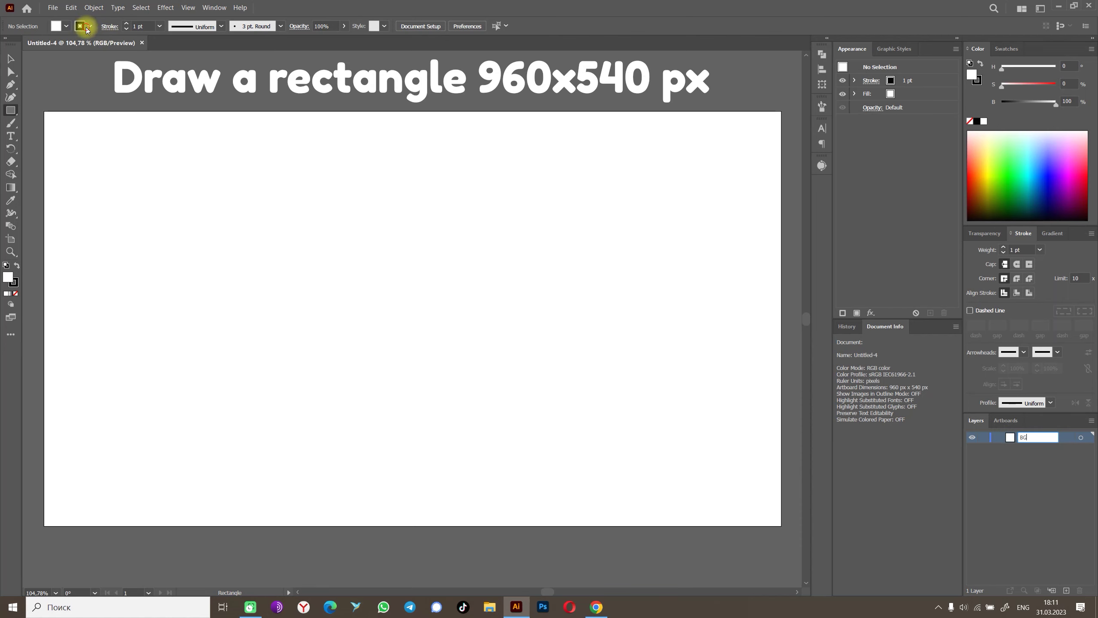
Set the stroke to None and the fill to orange for new shapes.
left_click(87, 28)
left_click(8, 45)
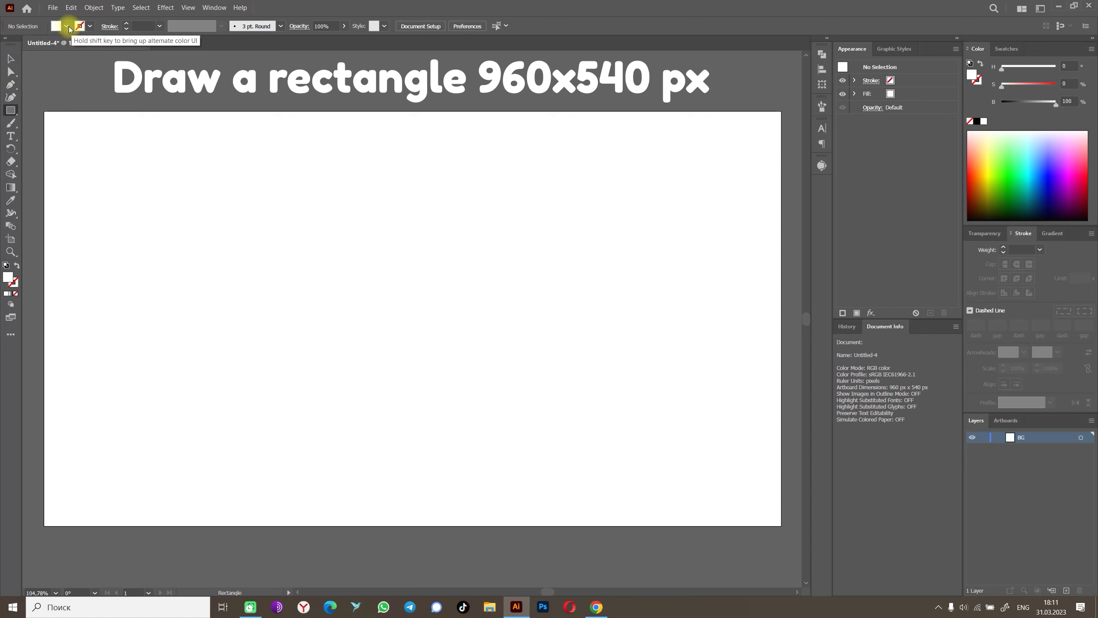
left_click(67, 27)
left_click(105, 44)
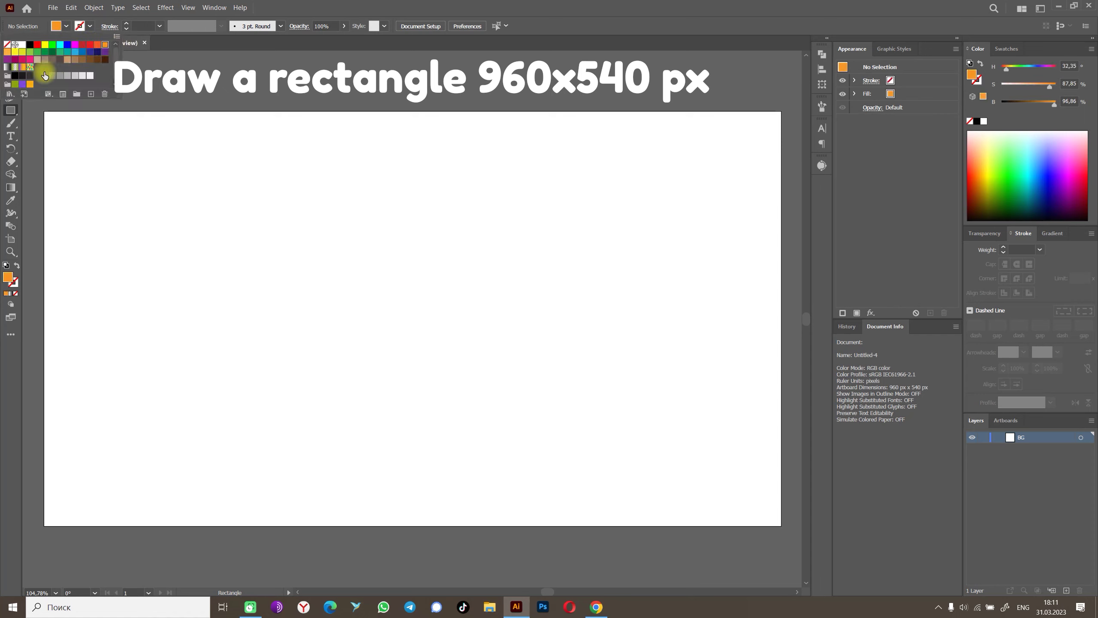
left_click(10, 110)
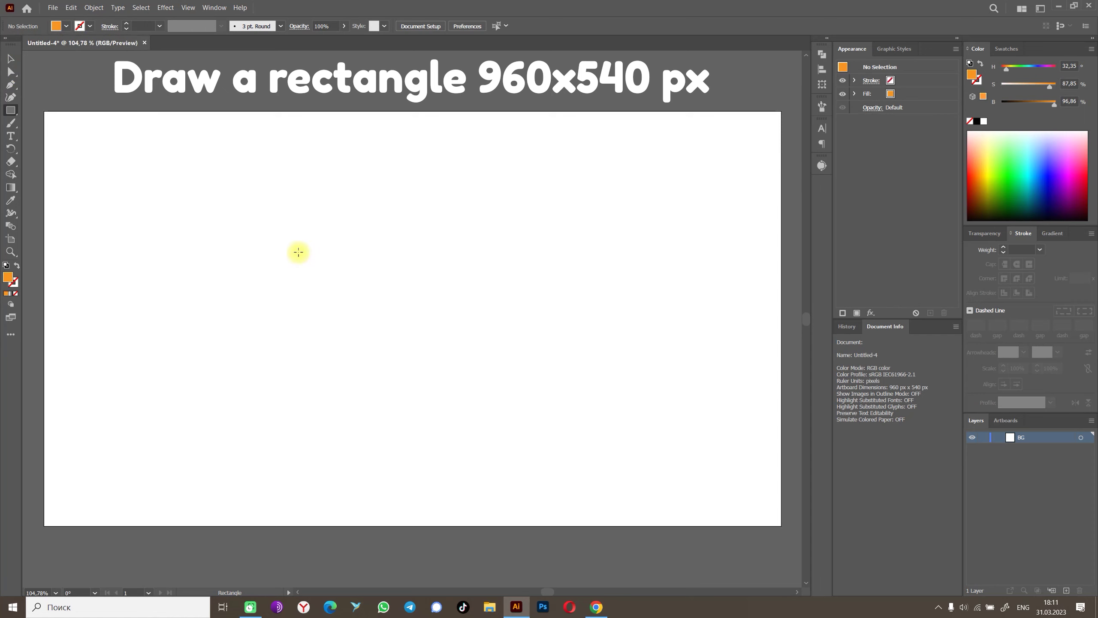
Draw a 960×540 px rectangle and centre it on the artboard.
left_click(487, 254)
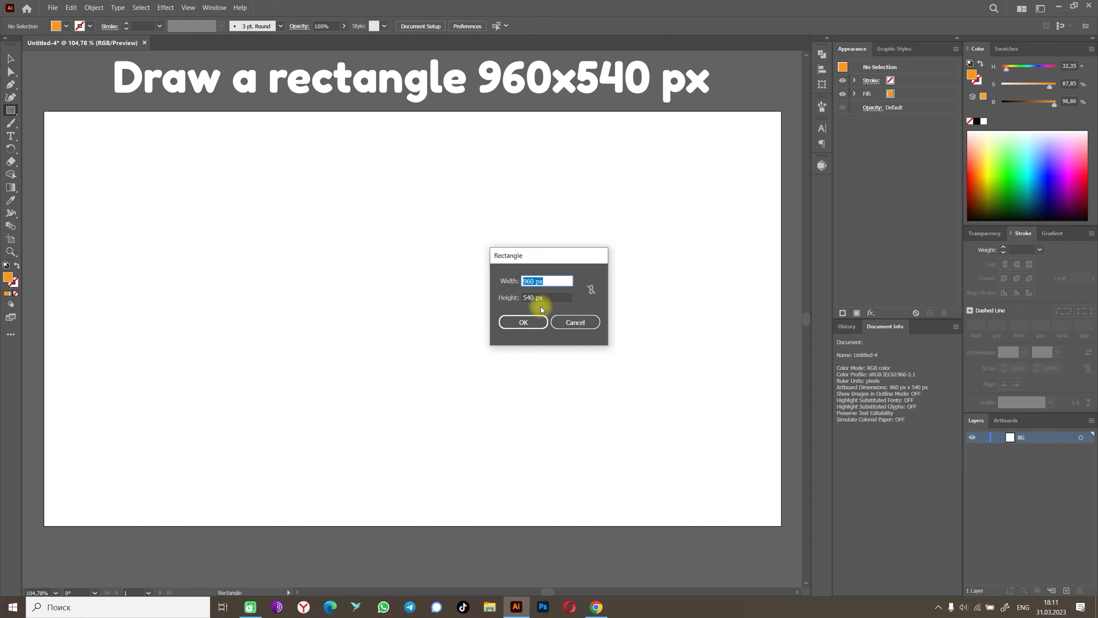
left_click(525, 322)
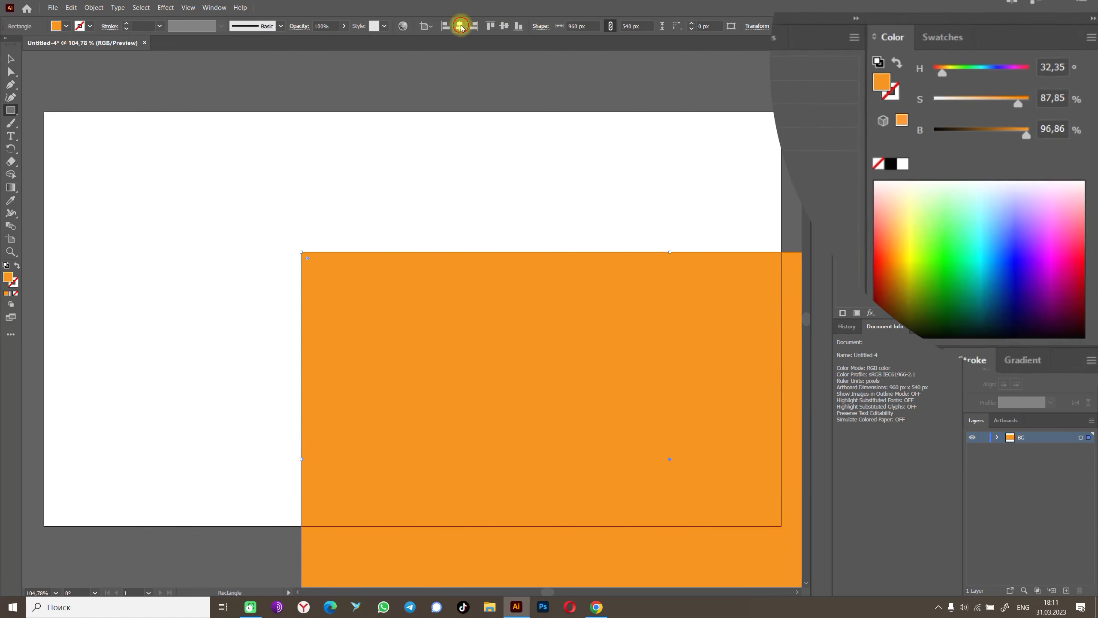
left_click(459, 27)
left_click(504, 27)
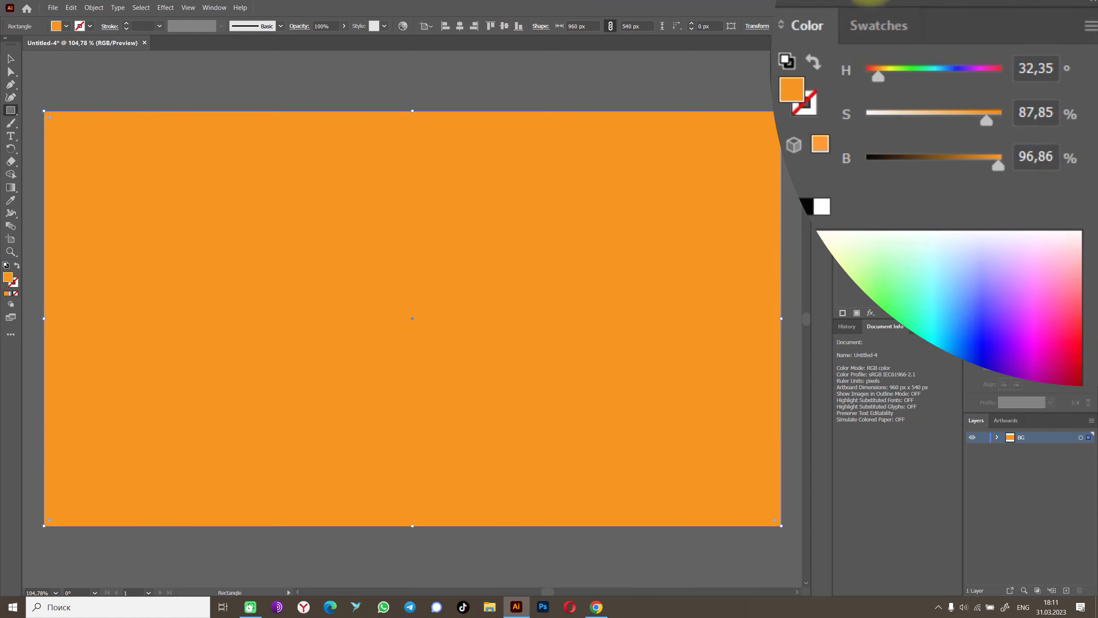
Recolour the background to H 40, S 70, B 100 and add a new layer, EFFECT.
left_click(1031, 68)
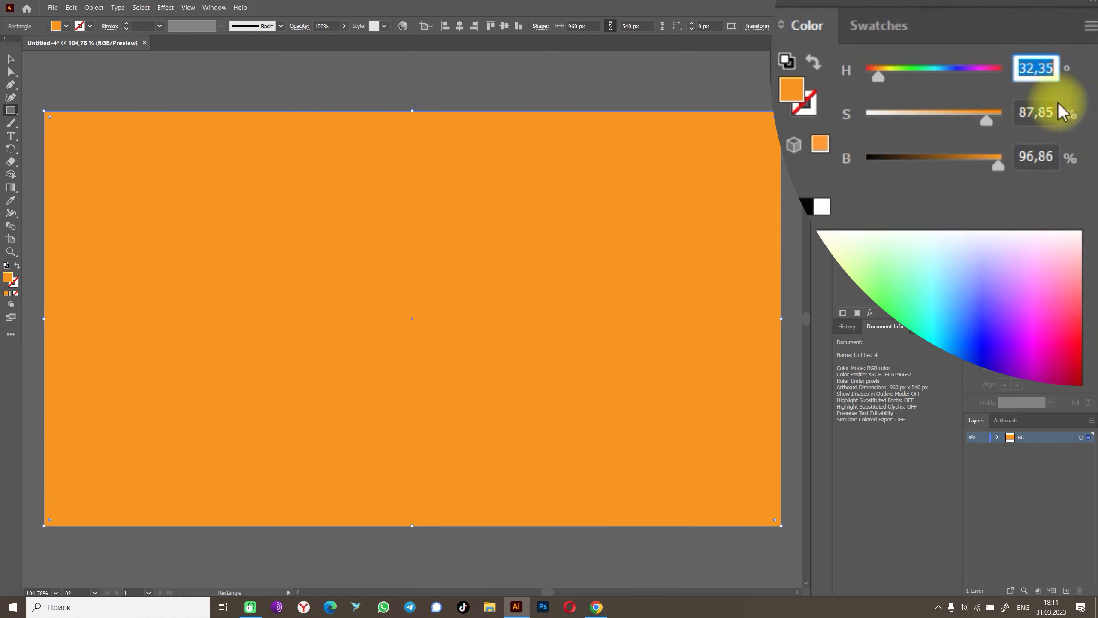
type("40")
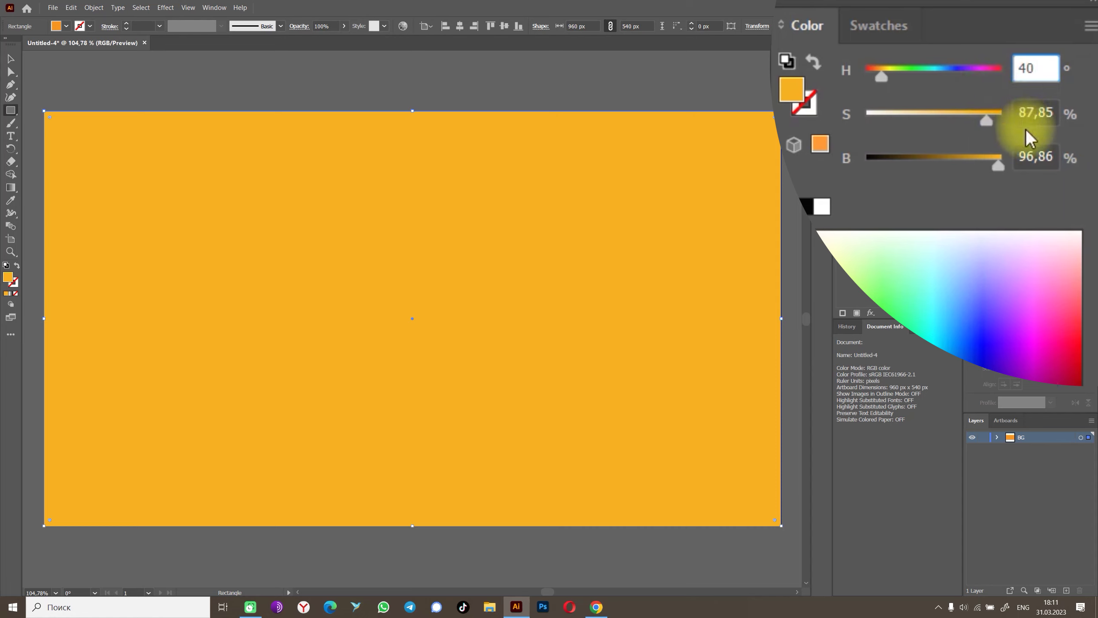
left_click(1035, 112)
key("BackSpace")
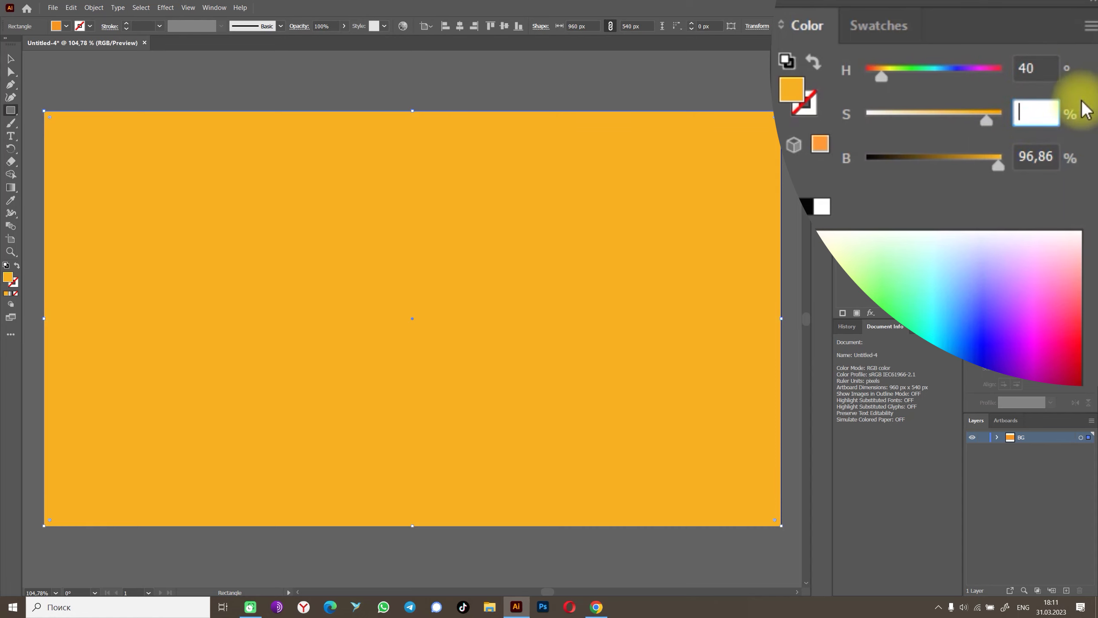
type("70")
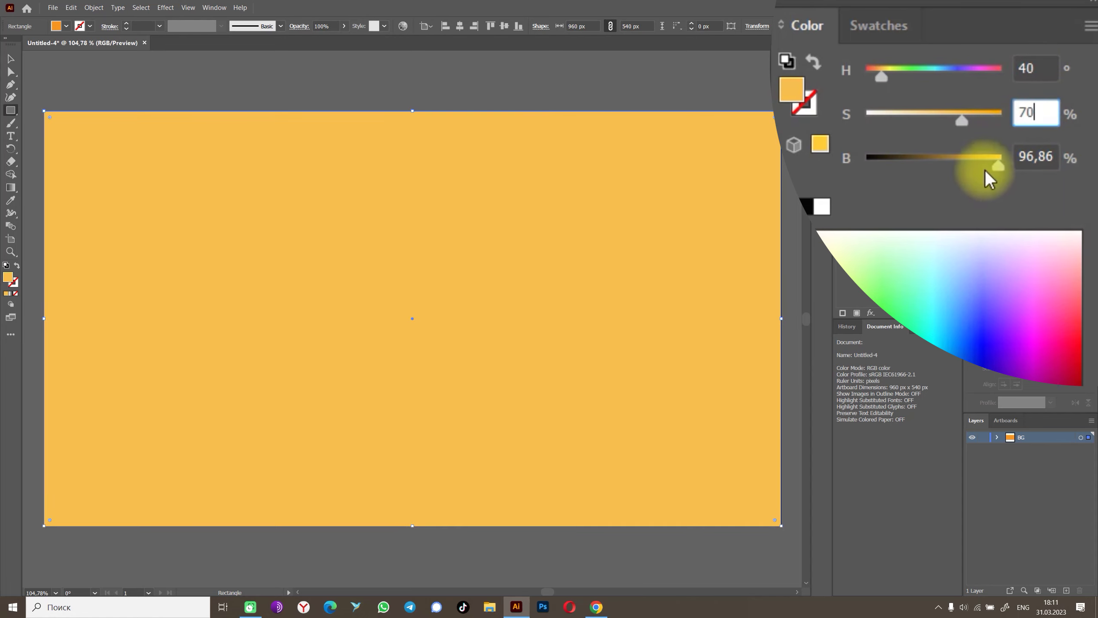
left_click_drag(988, 177, 1081, 181)
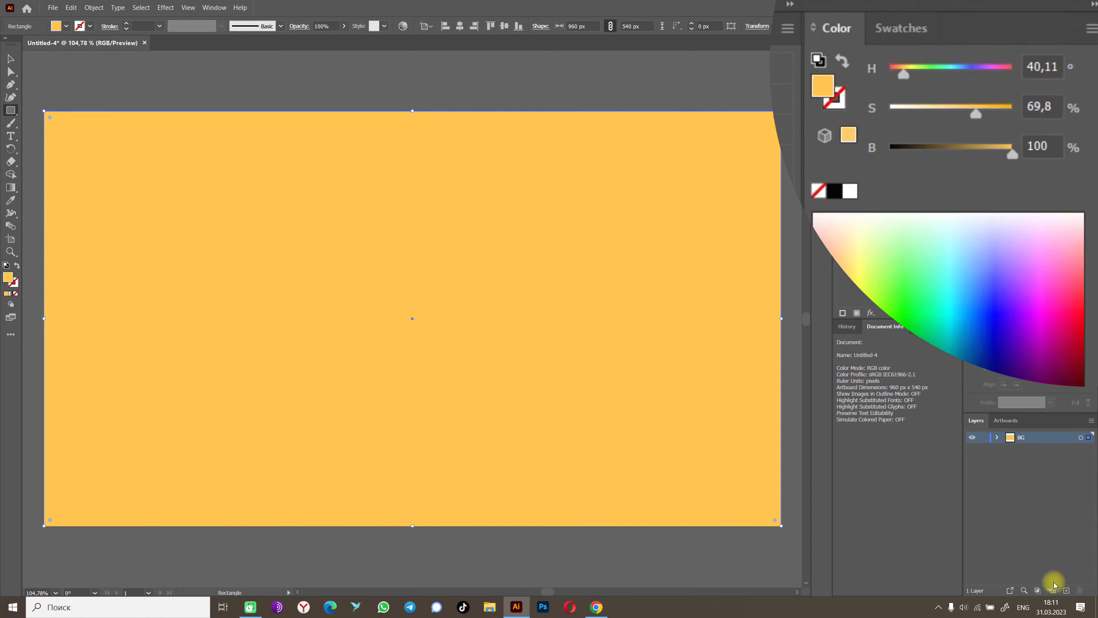
left_click(1066, 590)
type("EFFECT")
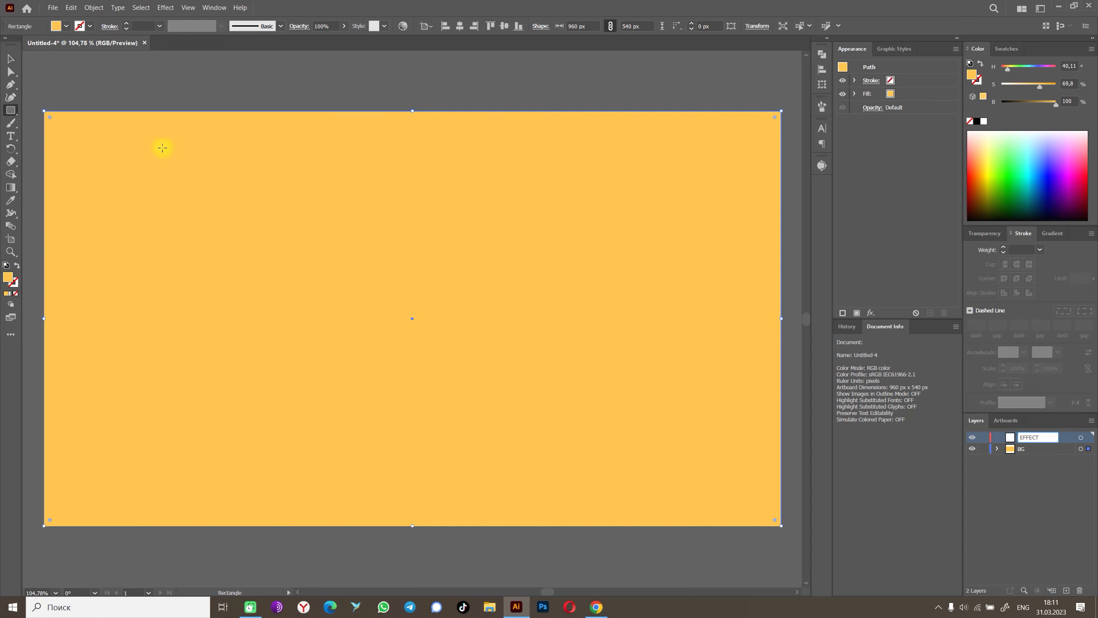
Type GOLD at 220 pt, centre-aligned and centred on the artboard.
left_click(11, 136)
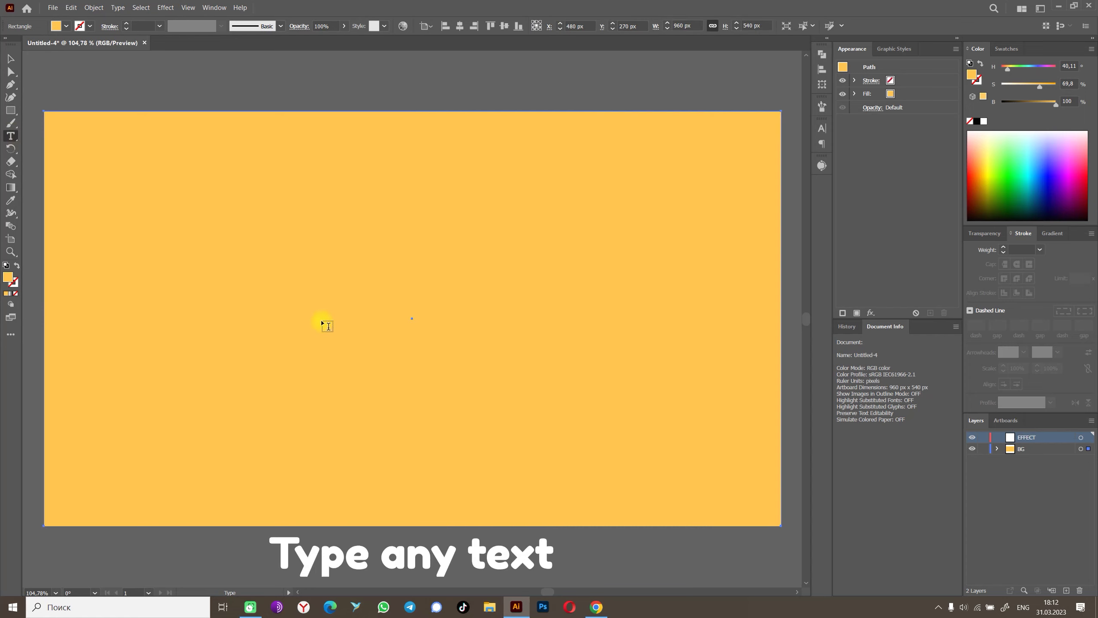
left_click(324, 307)
type("GOLD")
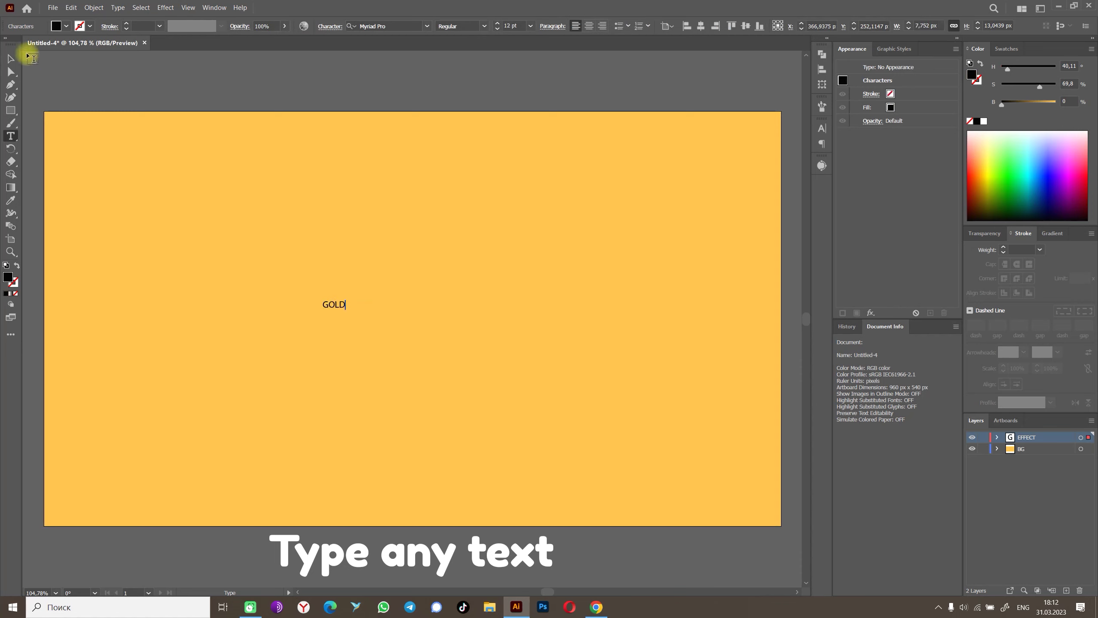
left_click(11, 58)
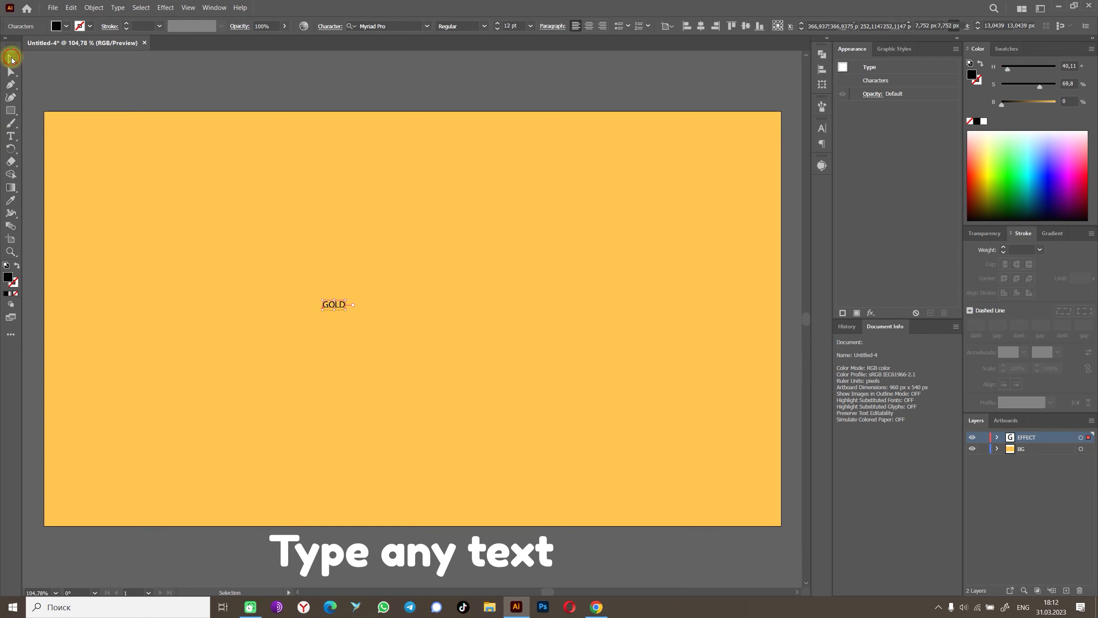
left_click(515, 26)
type("220")
key("Return")
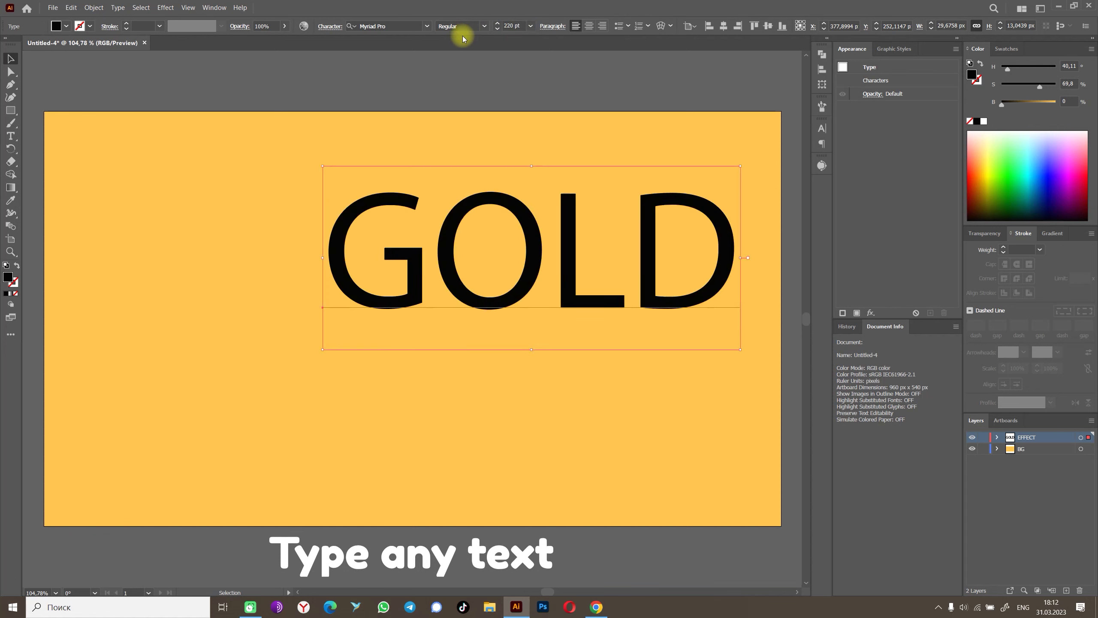
left_click(589, 26)
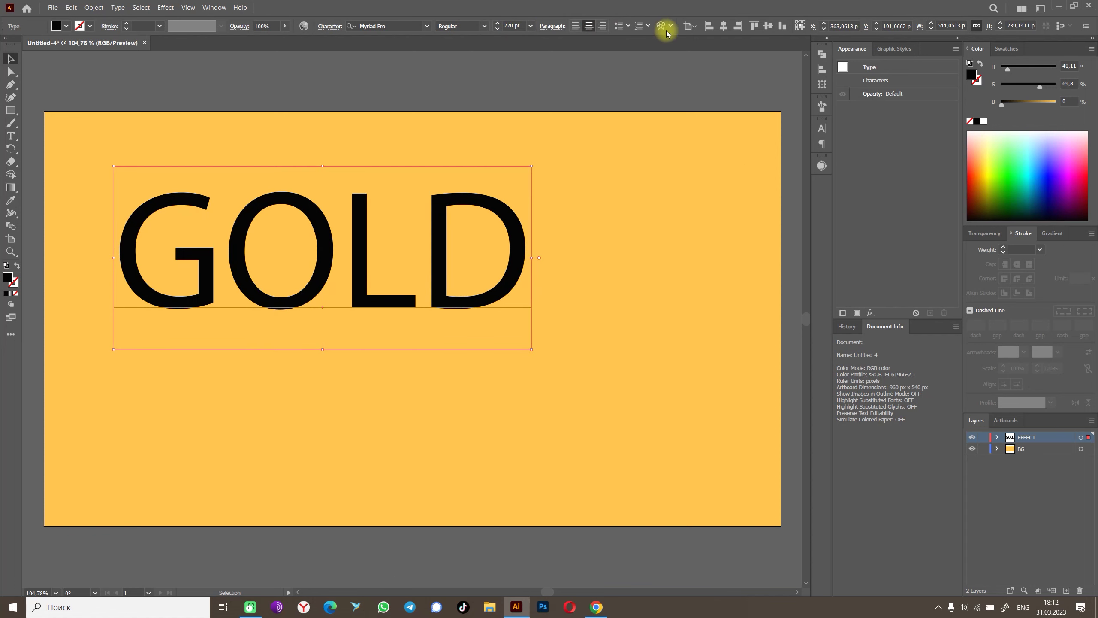
left_click(723, 26)
left_click(768, 27)
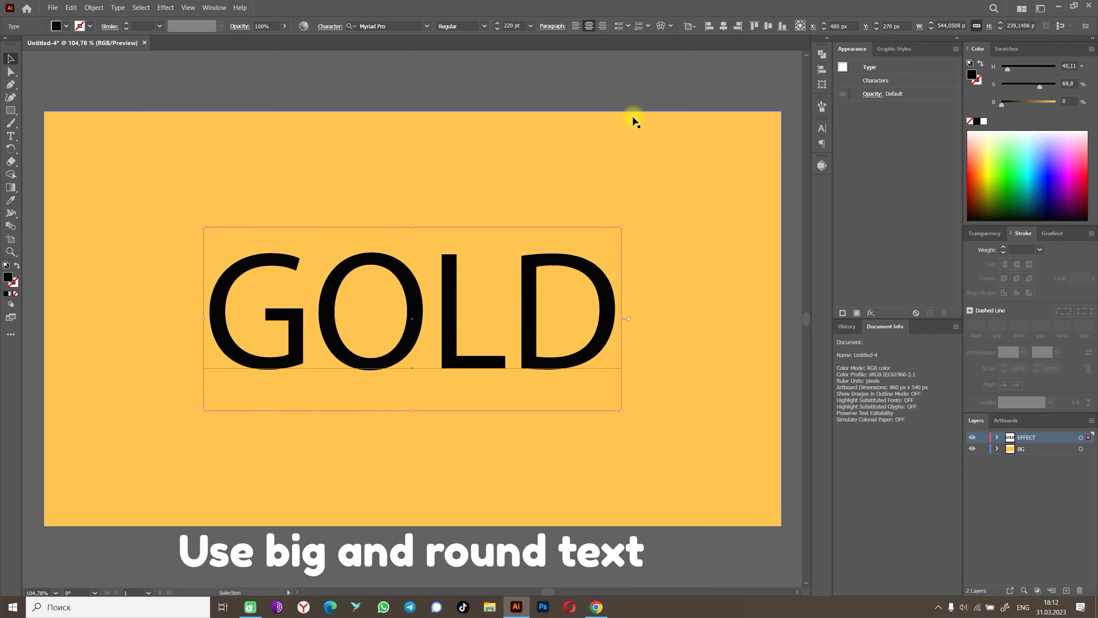
Change the GOLD text's font to Teaspoon.
left_click(392, 27)
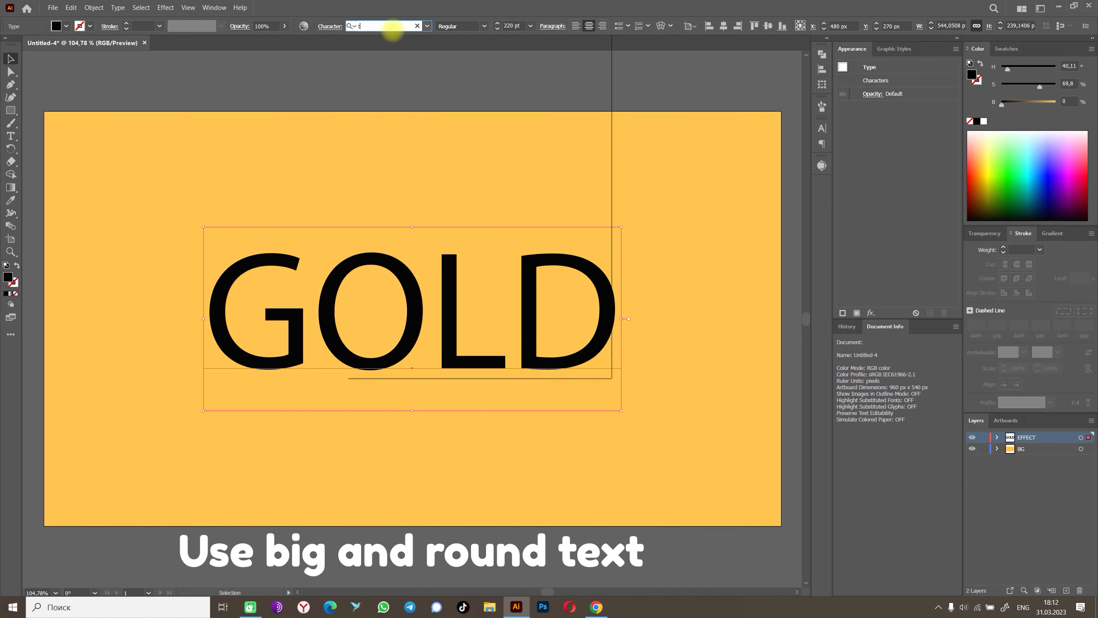
type("tes")
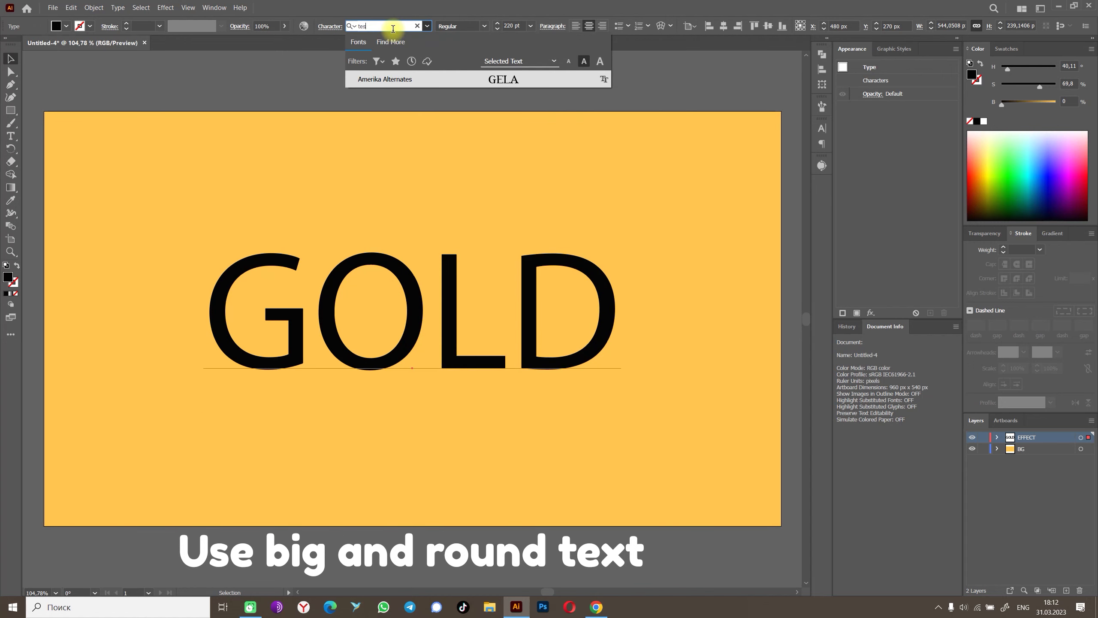
key("BackSpace")
type("as")
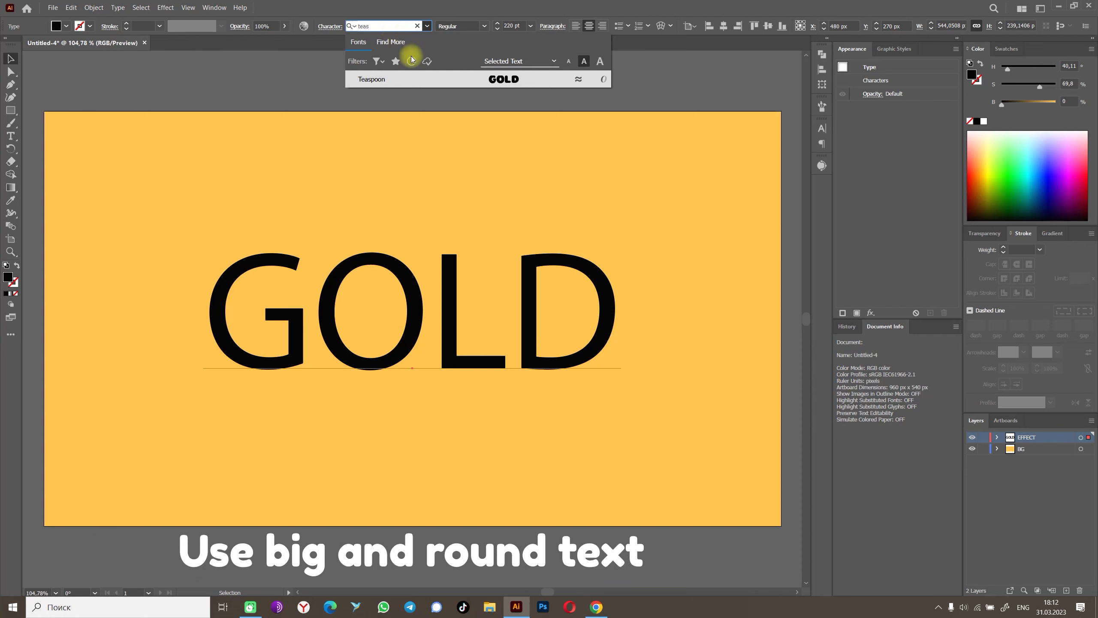
left_click(422, 81)
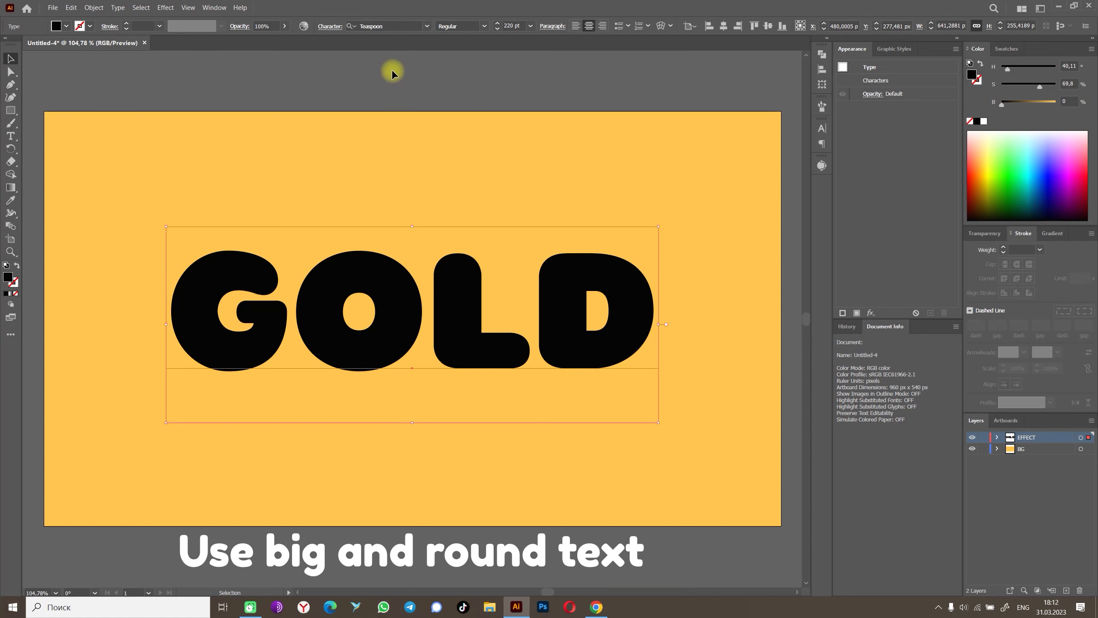
Set the fill of all GOLD letters to None, then reselect the text object.
double_click(555, 305)
left_click_drag(650, 312, 175, 280)
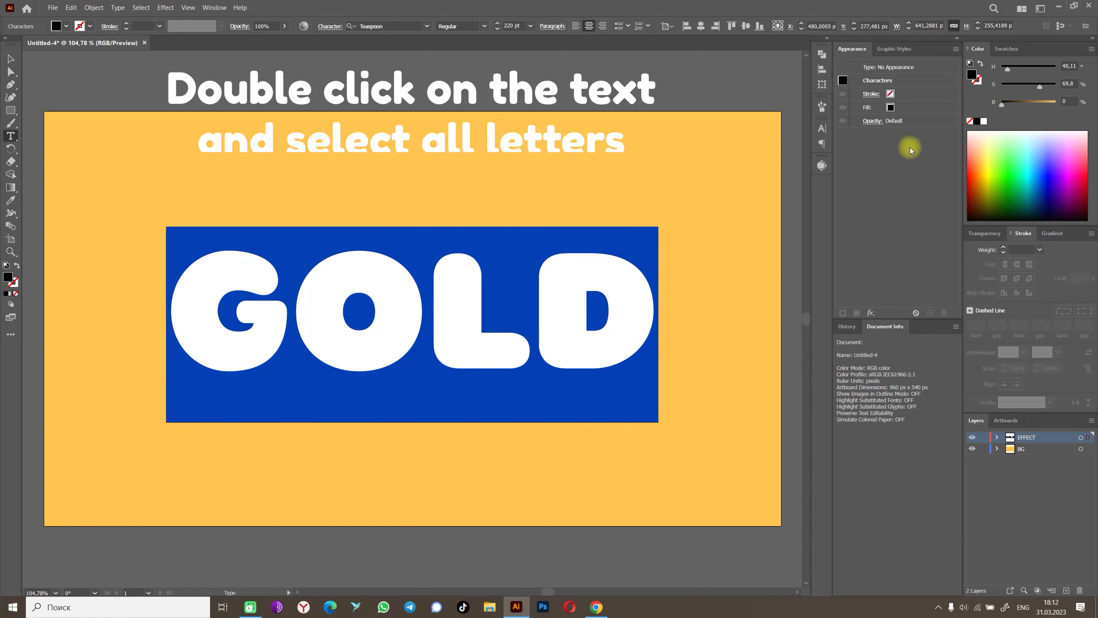
left_click(891, 107)
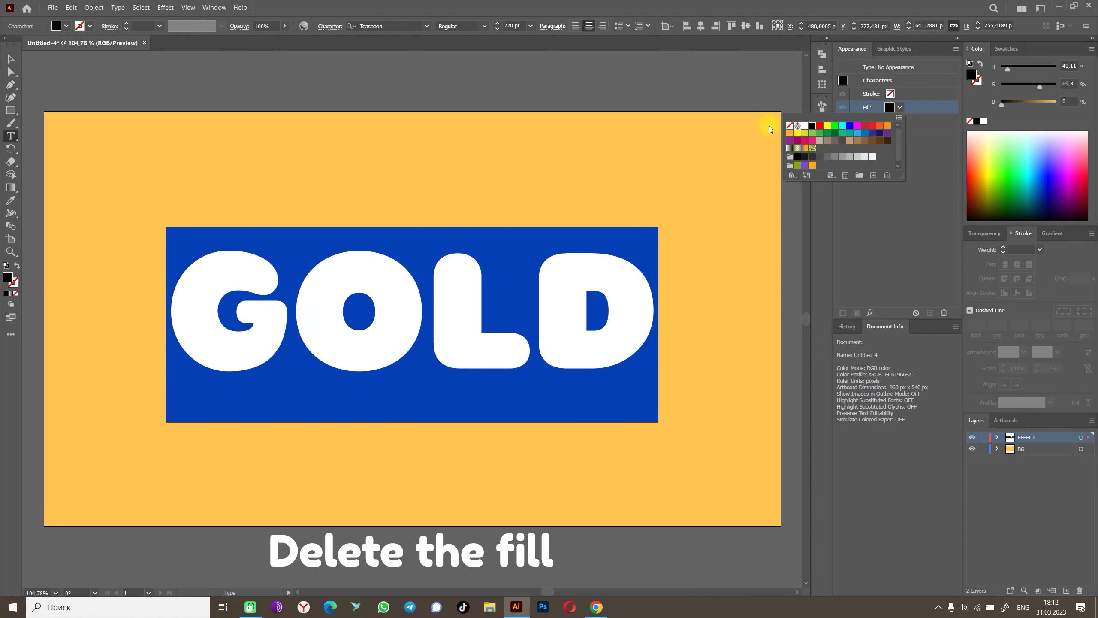
left_click(790, 126)
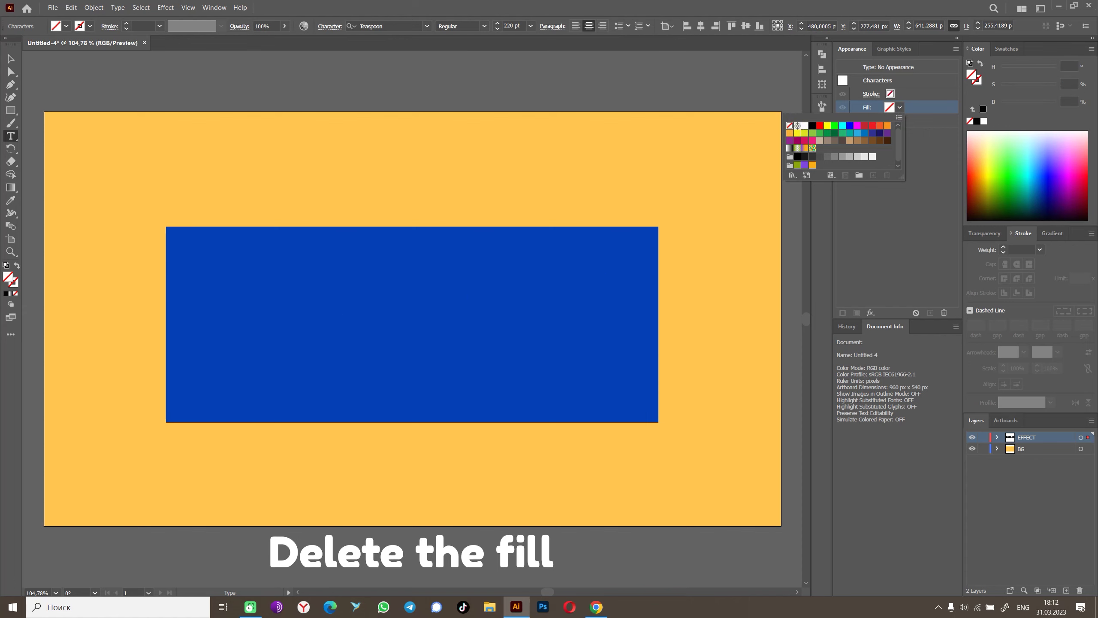
key("Escape")
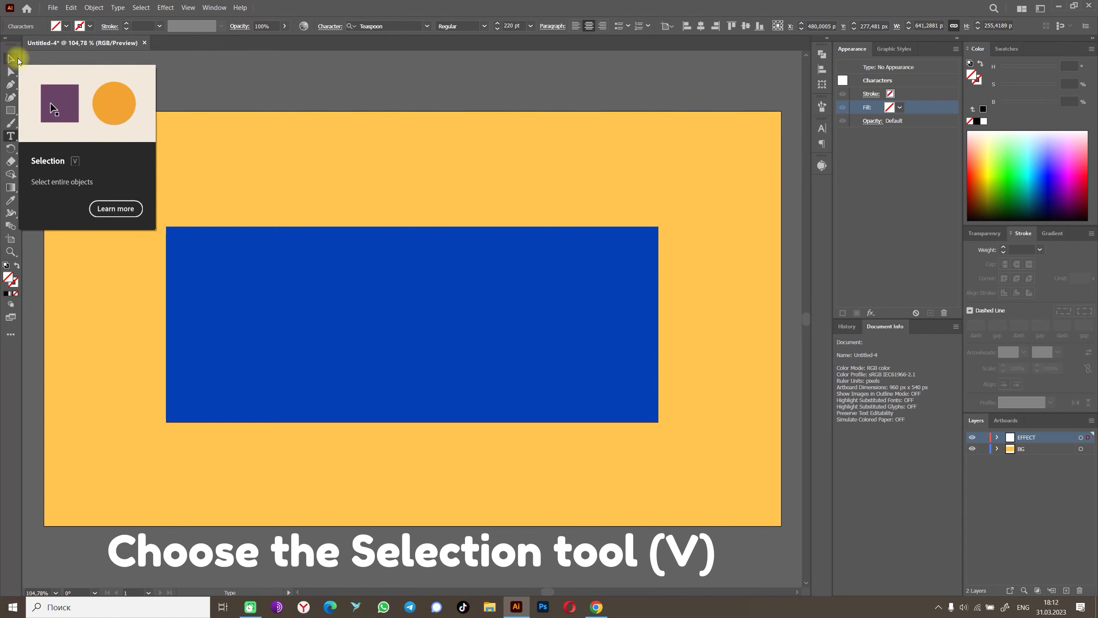
left_click(10, 59)
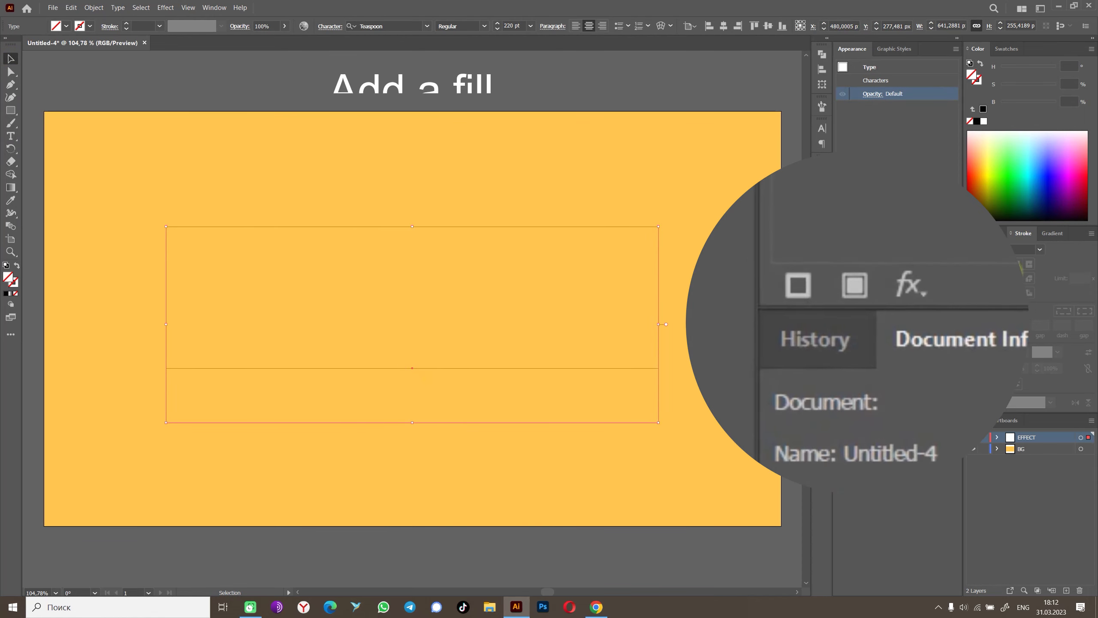
Add a new fill to GOLD with a linear gradient at -90°.
left_click(856, 287)
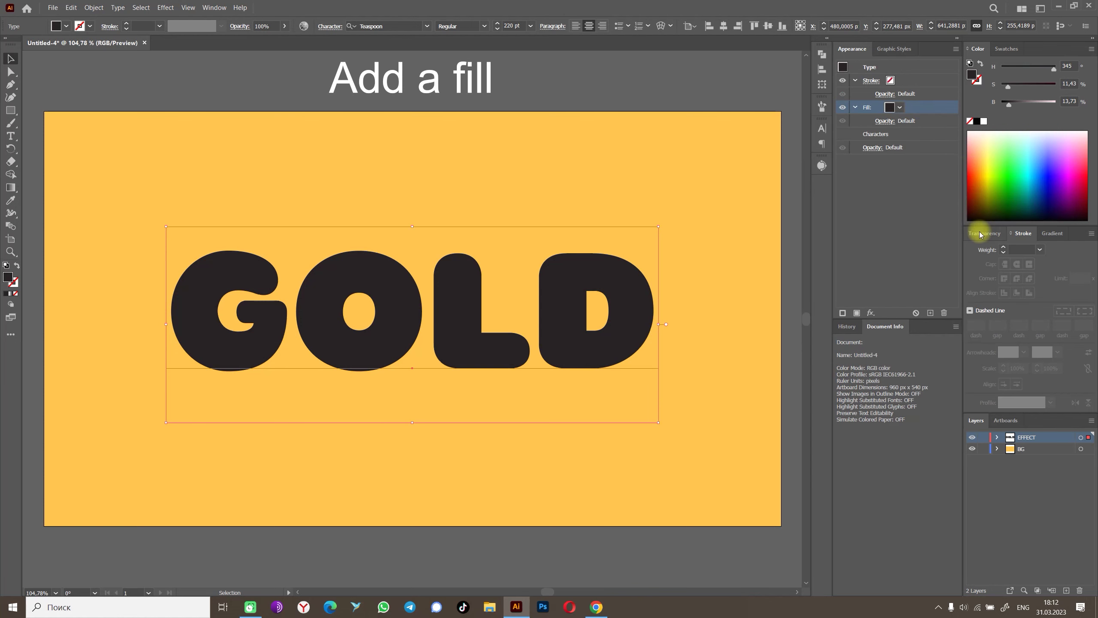
left_click(981, 234)
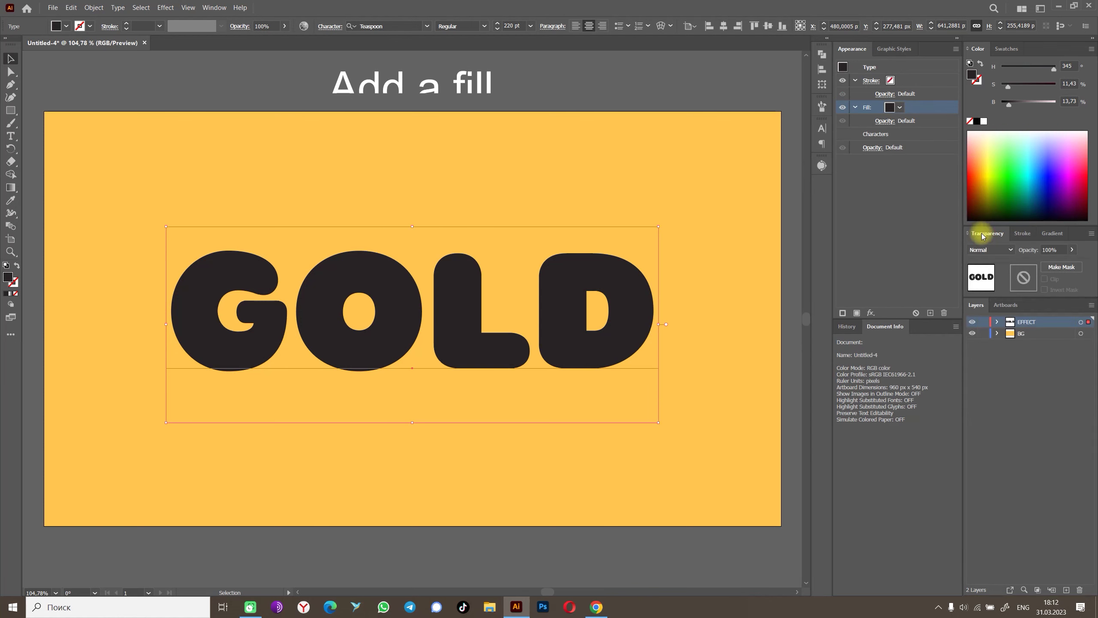
left_click(1053, 234)
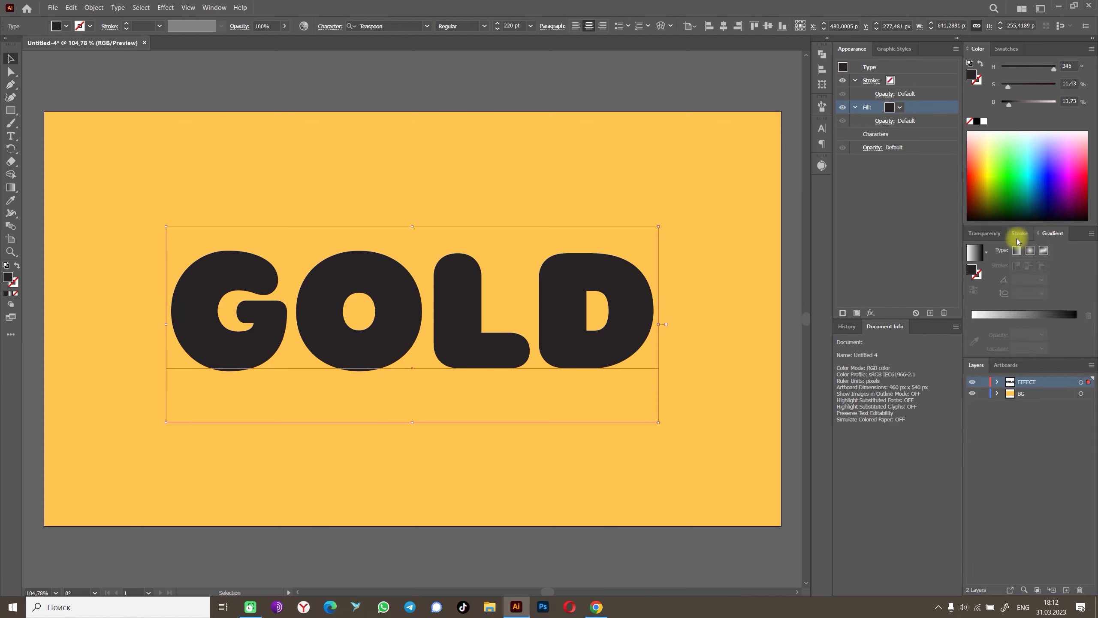
left_click(975, 252)
left_click(1026, 293)
type("-90")
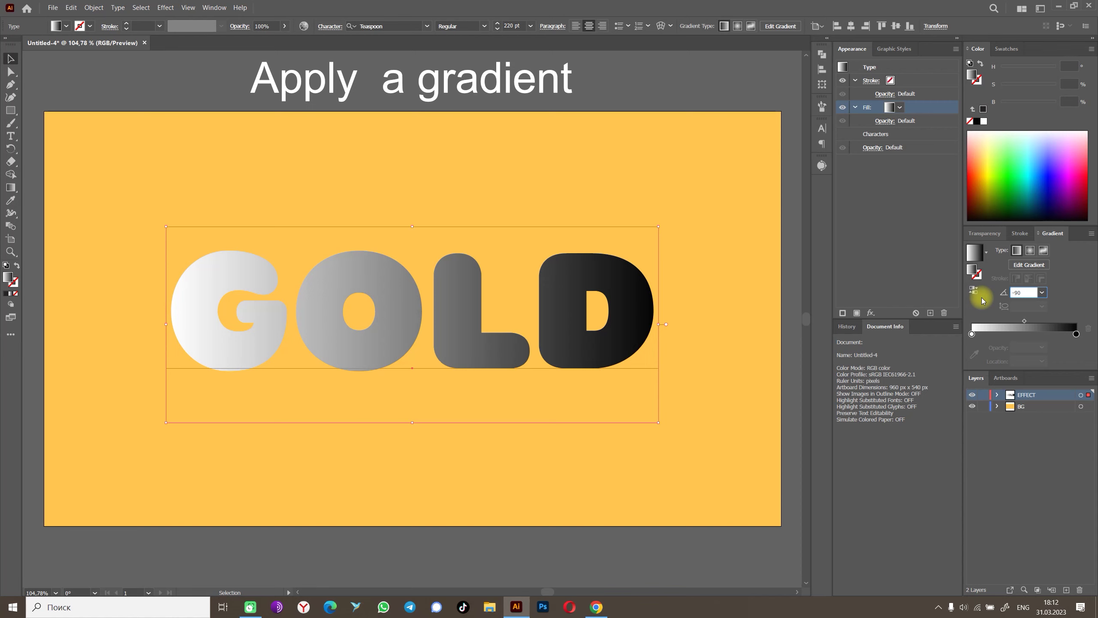
key("Return")
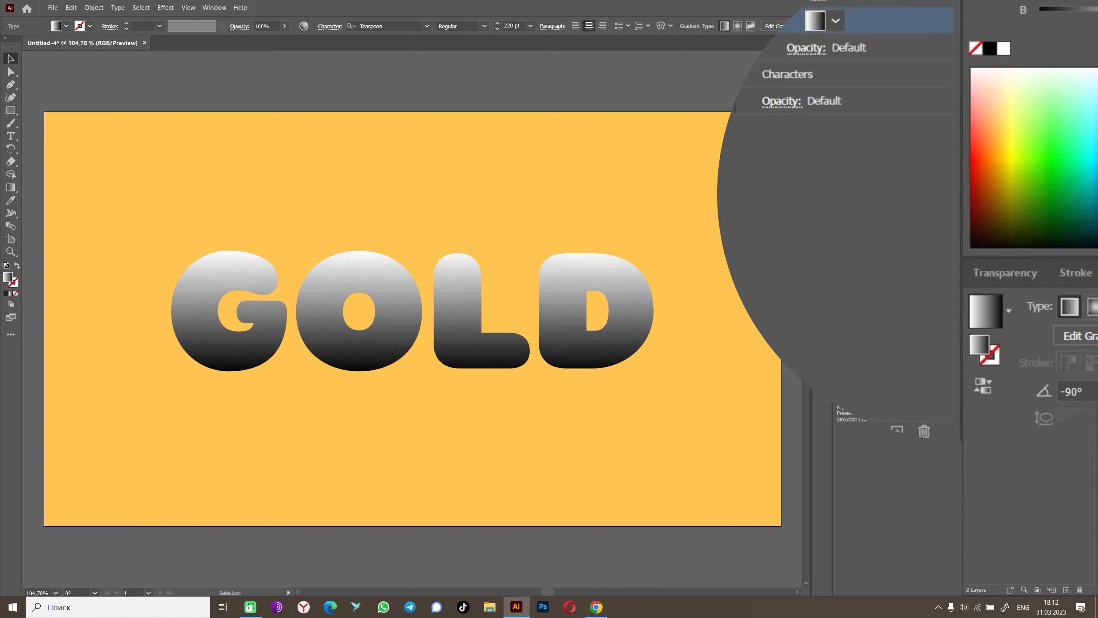
Make the top gradient stop pale yellow with hue 45 and saturation 54.
left_click(1068, 66)
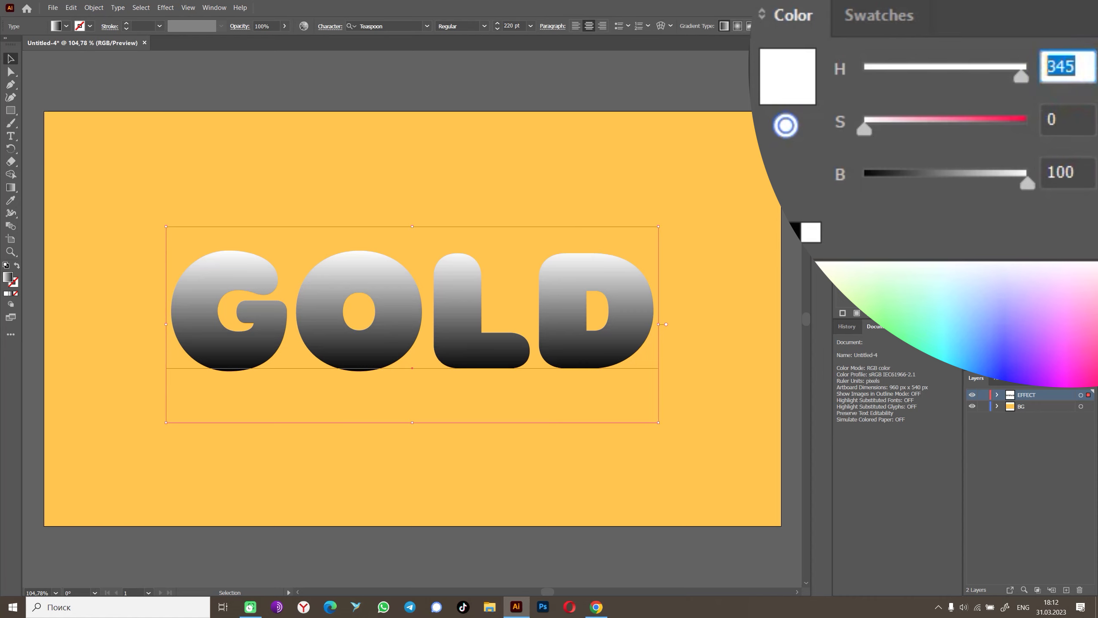
type("45")
key("Return")
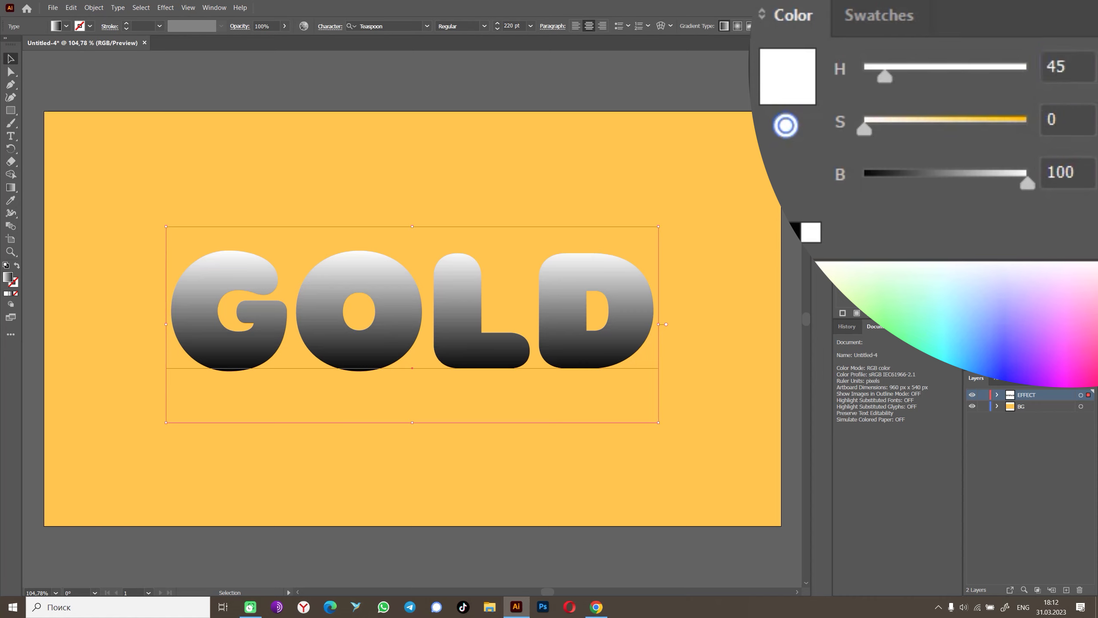
left_click(1068, 119)
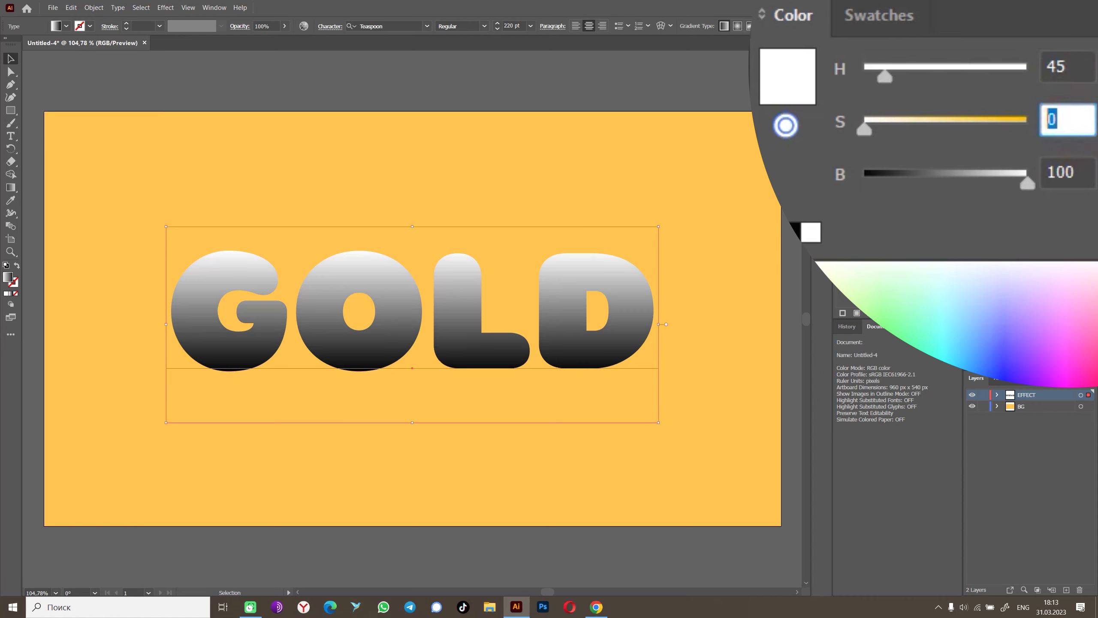
type("54")
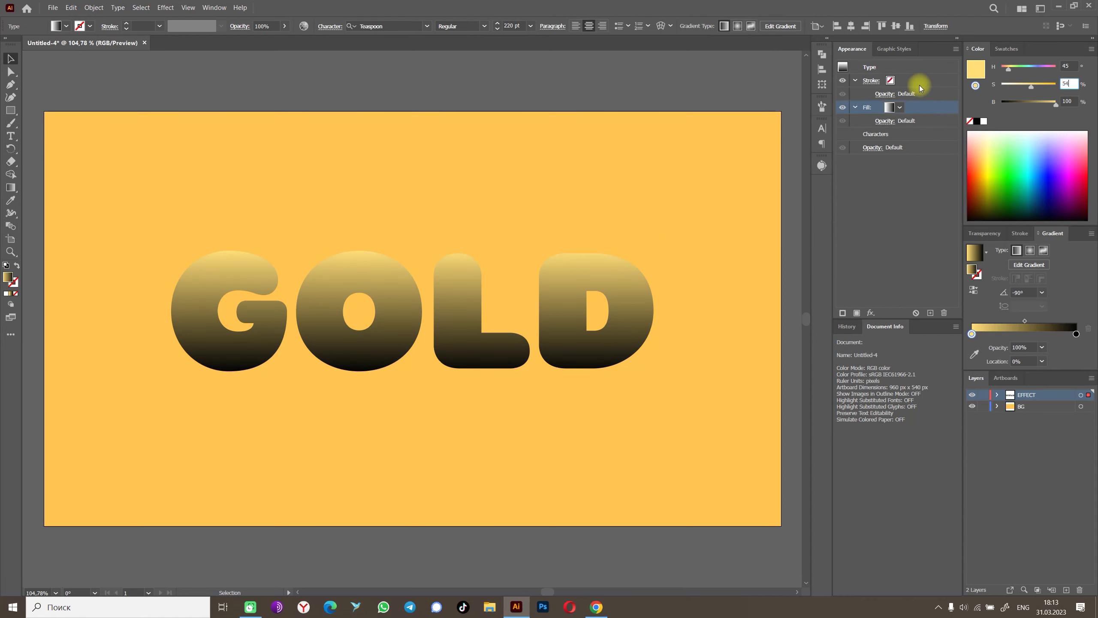
key("Return")
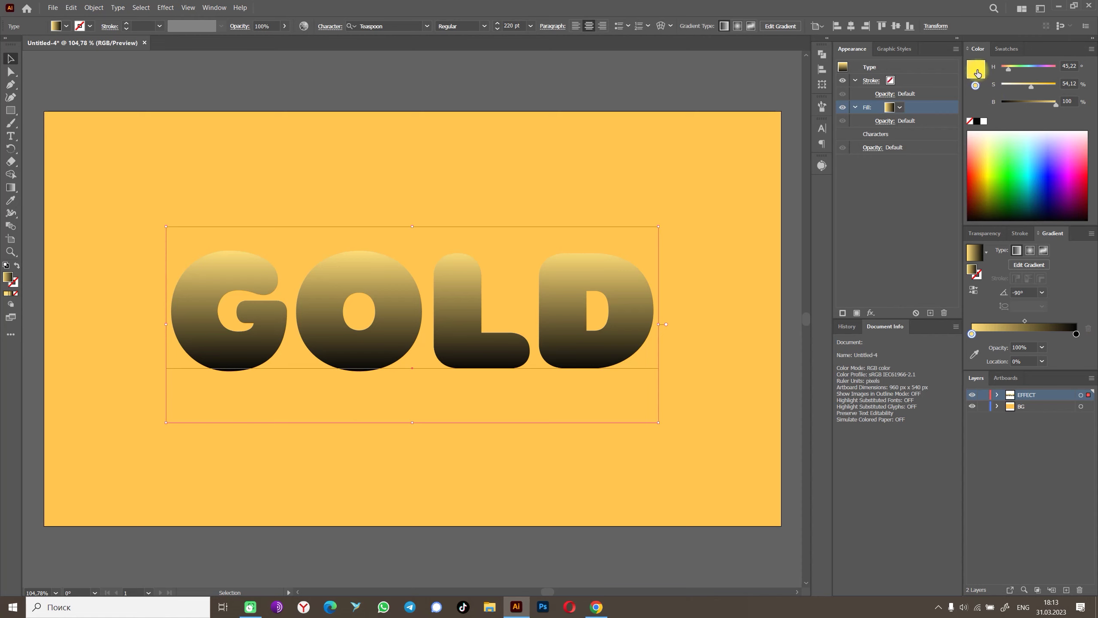
Make the bottom gradient stop light orange with hue 35 and saturation 65.
left_click_drag(979, 73, 1076, 342)
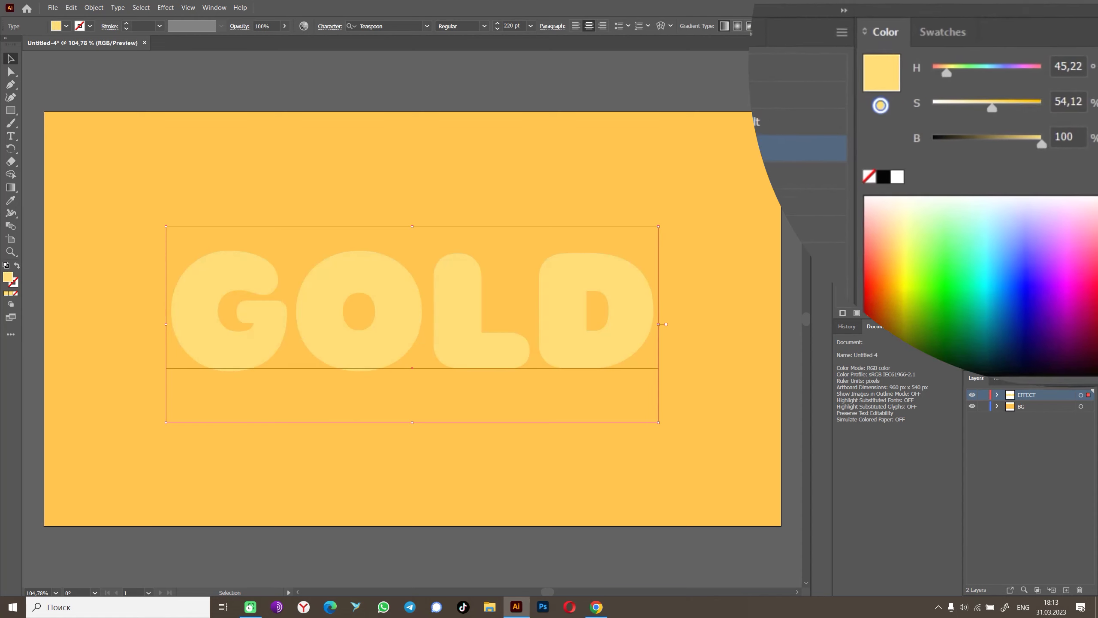
left_click(1070, 65)
key("BackSpace")
key("BackSpace")
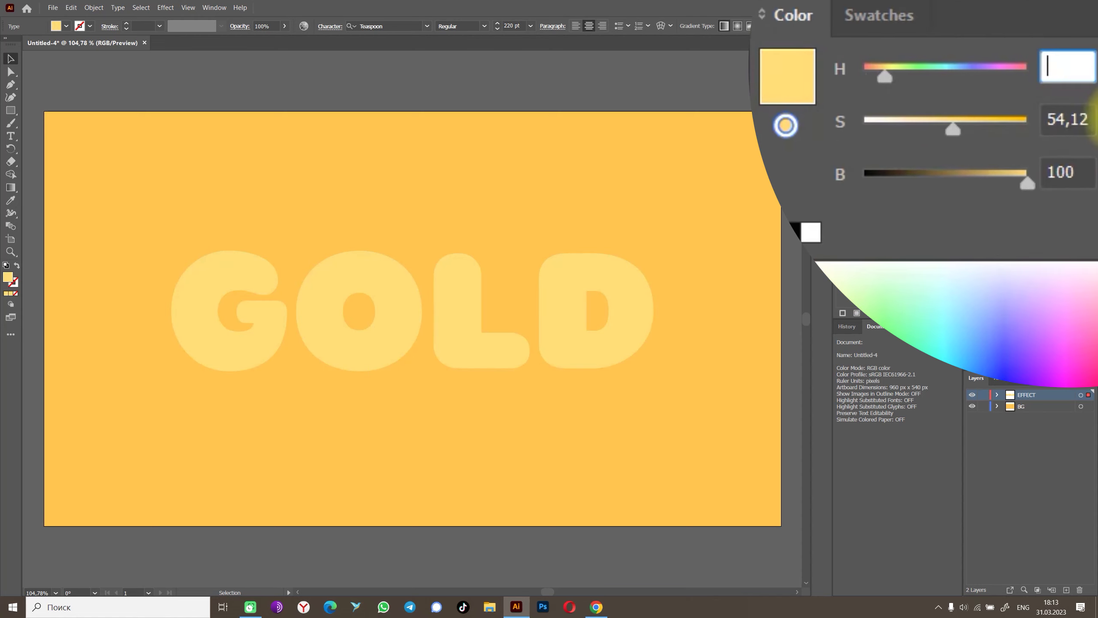
type("35")
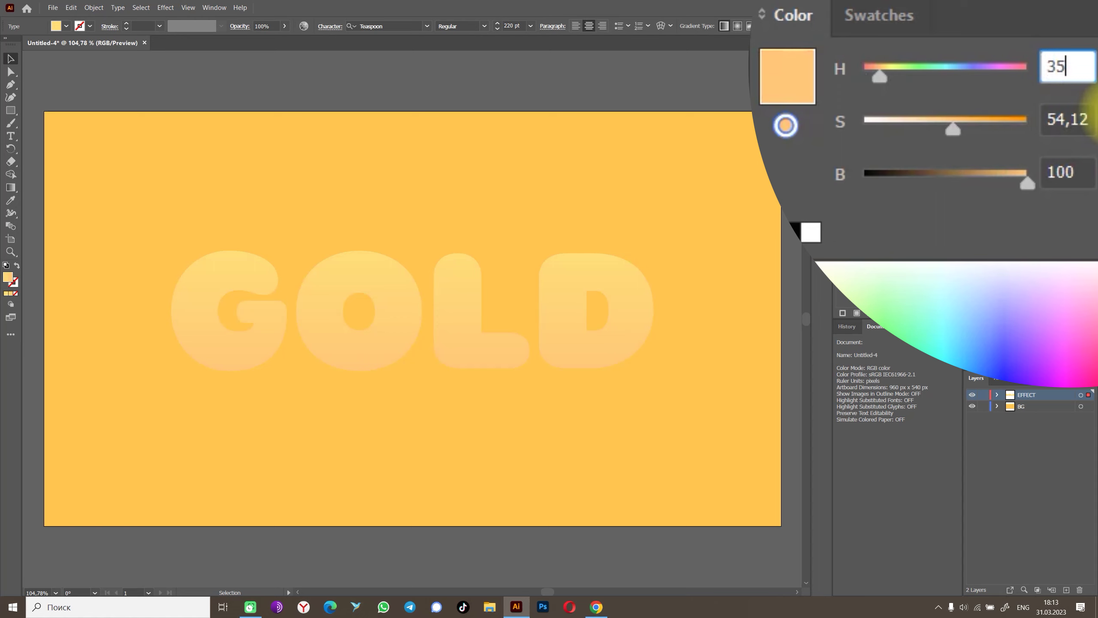
key("Return")
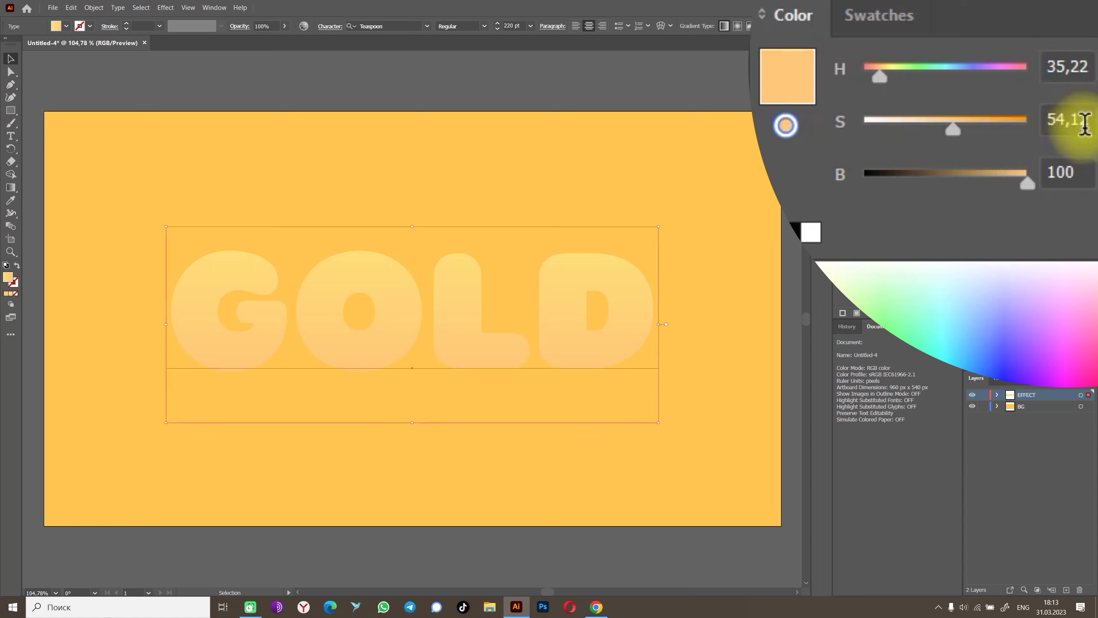
left_click(1084, 123)
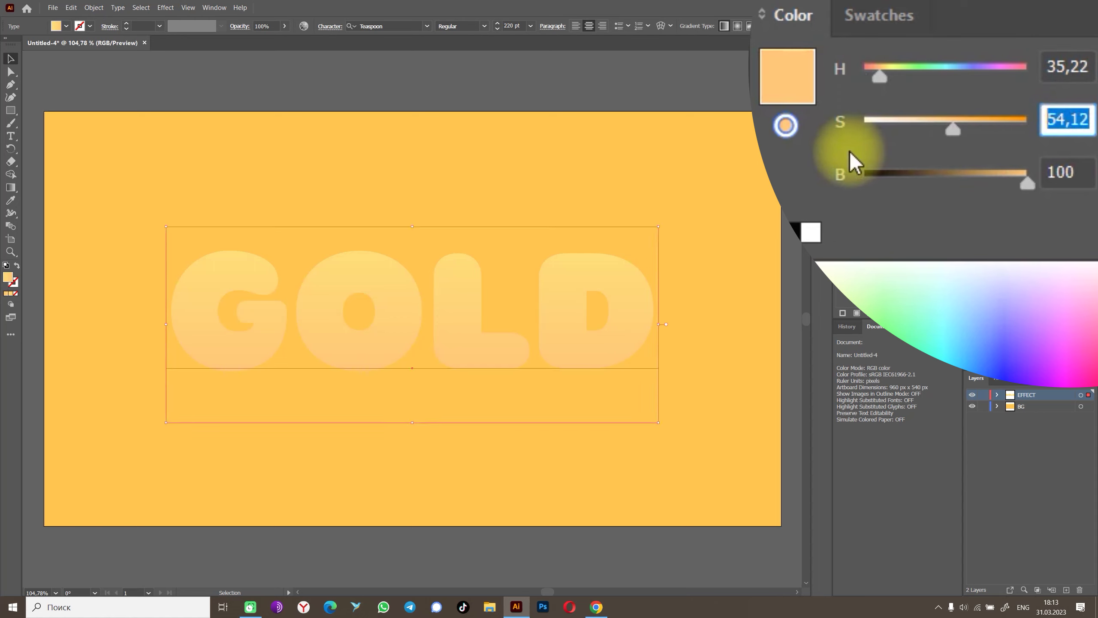
type("65")
key("Return")
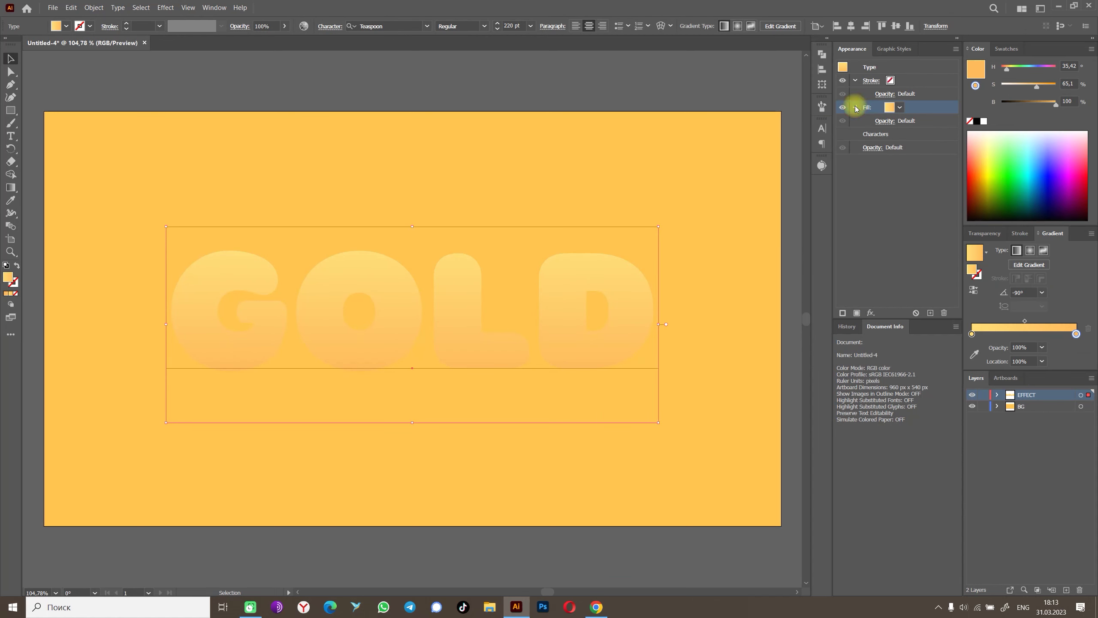
Duplicate the gradient fill and make the top copy solid grey at HSB 0/0/50.
left_click(855, 80)
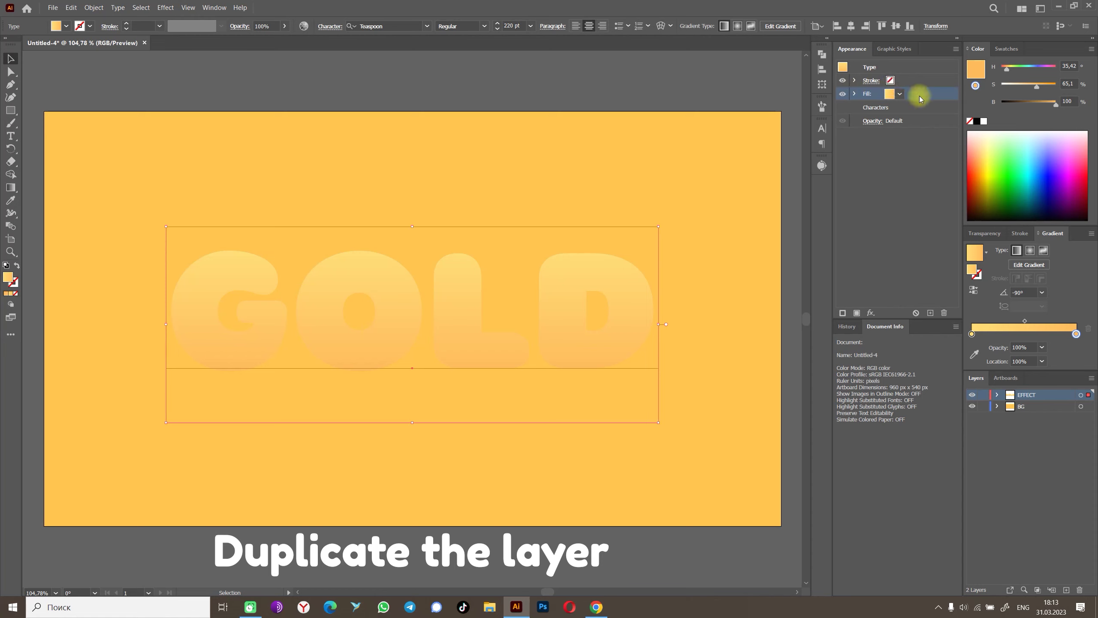
left_click_drag(919, 95, 934, 311)
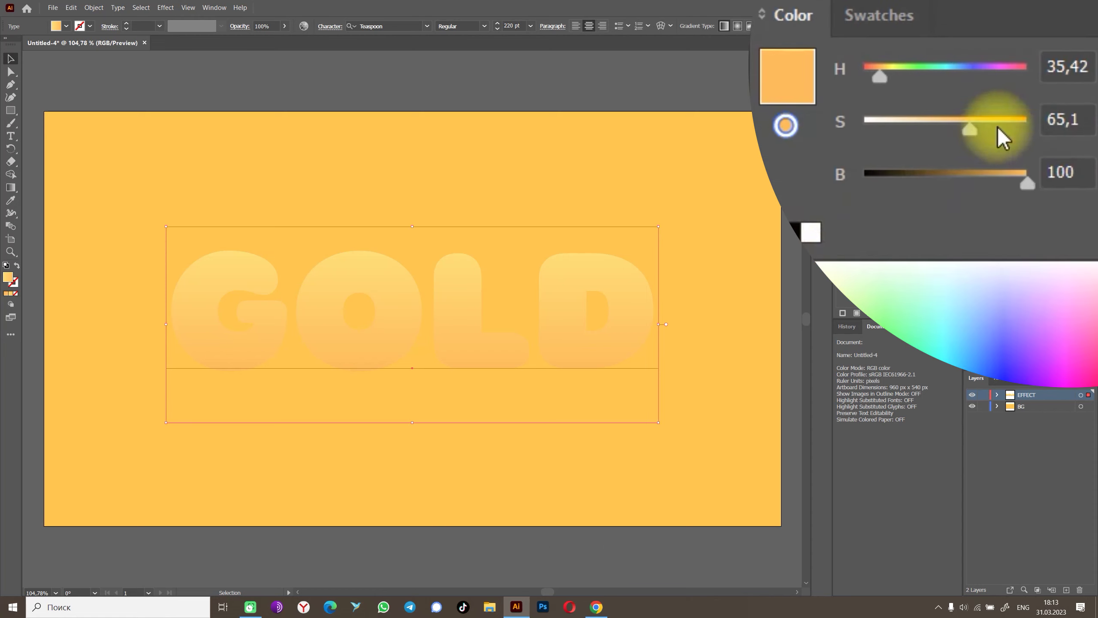
left_click_drag(879, 76, 772, 103)
left_click_drag(1019, 121, 807, 135)
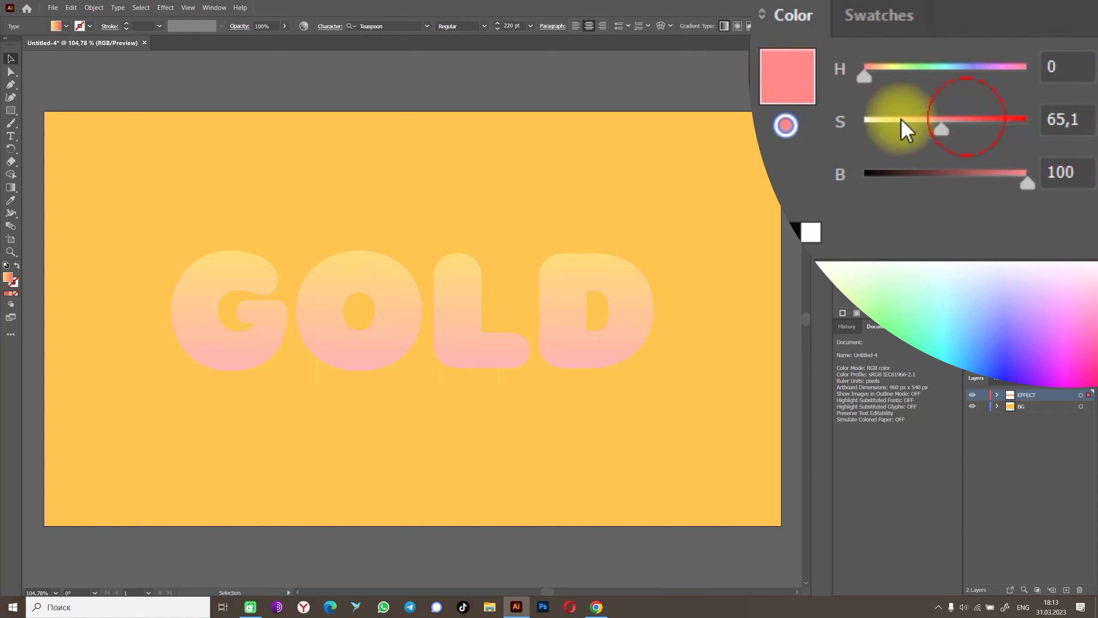
left_click(1067, 172)
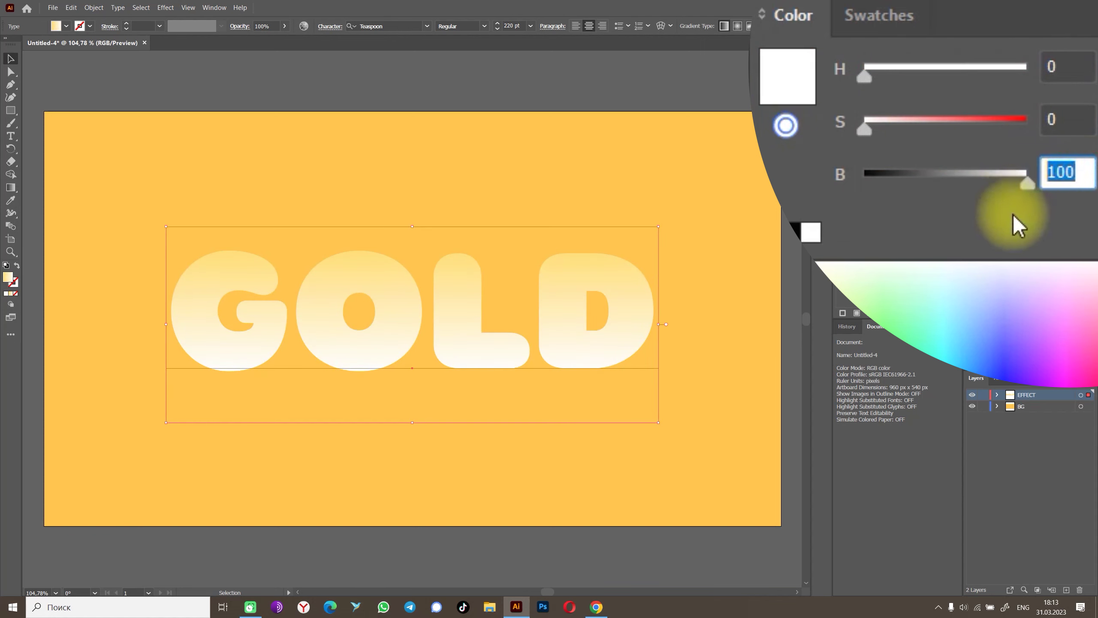
type("50")
key("Return")
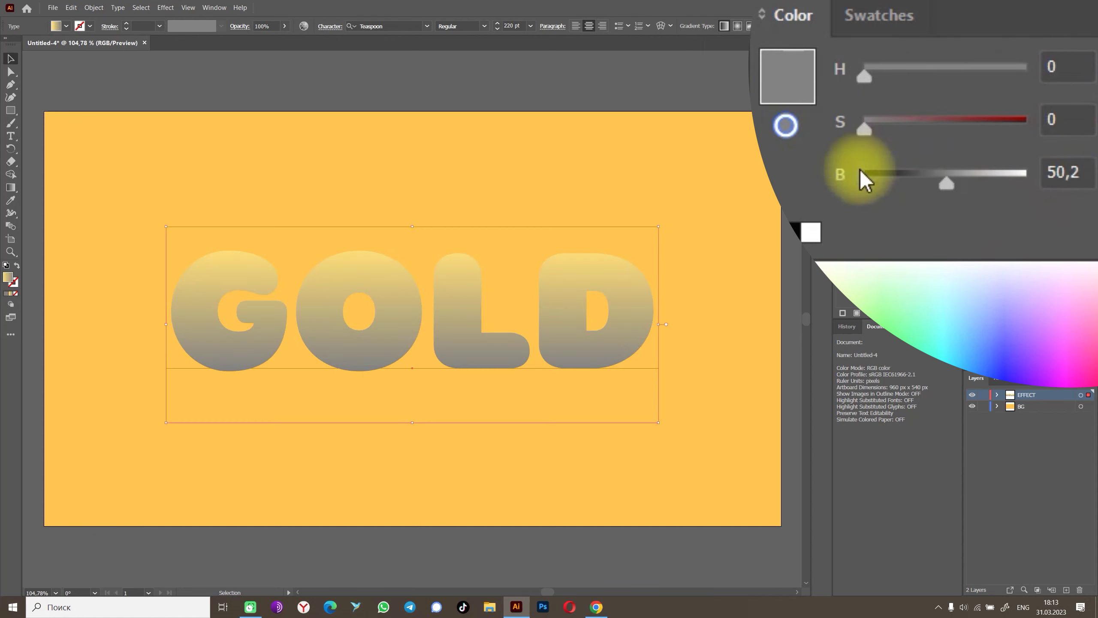
left_click(774, 71)
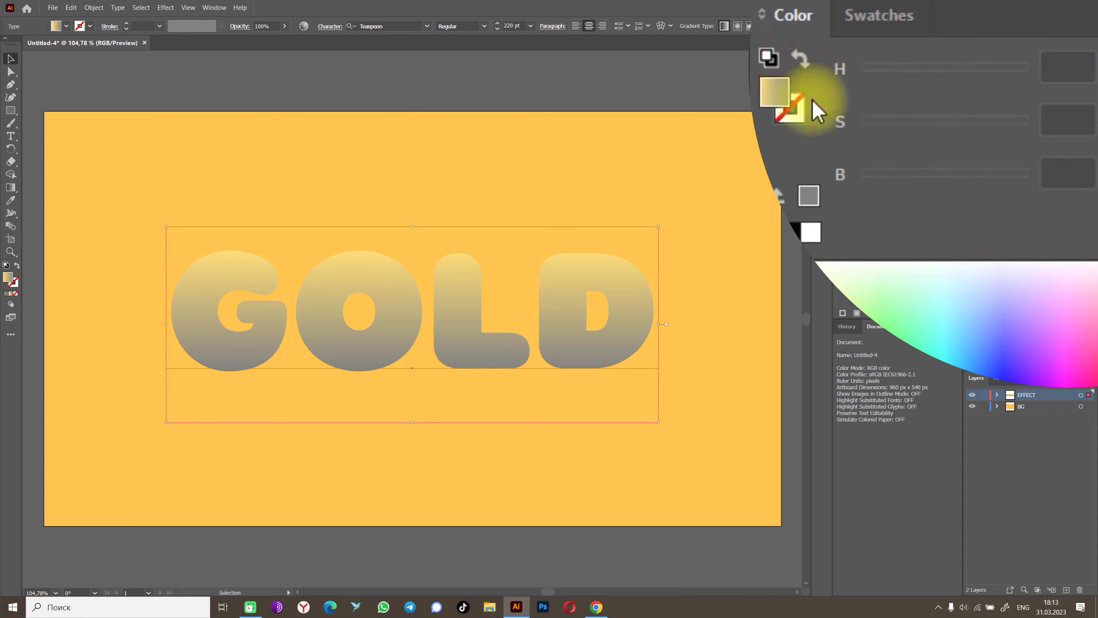
left_click(800, 196)
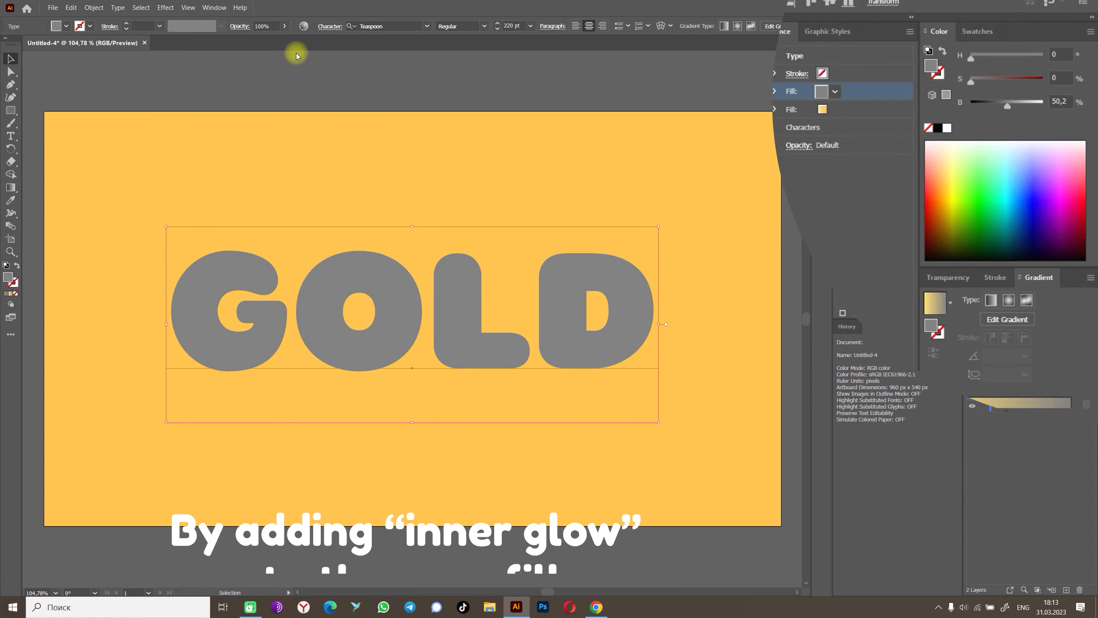
Add an Inner Glow in Screen mode with a light grey glow colour.
left_click(165, 7)
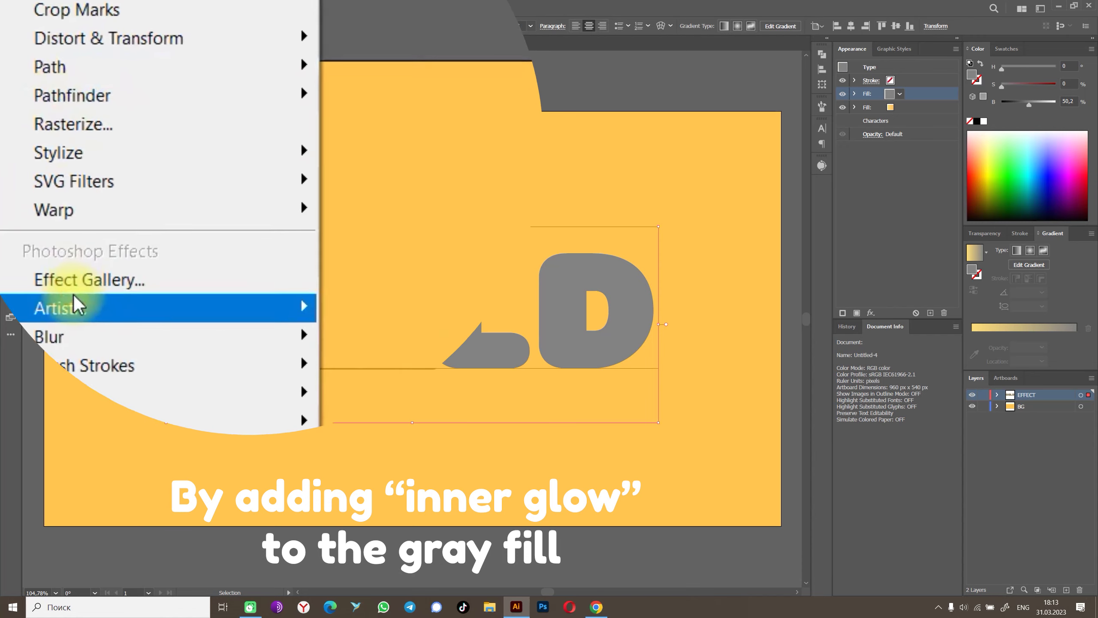
mouse_move(154, 153)
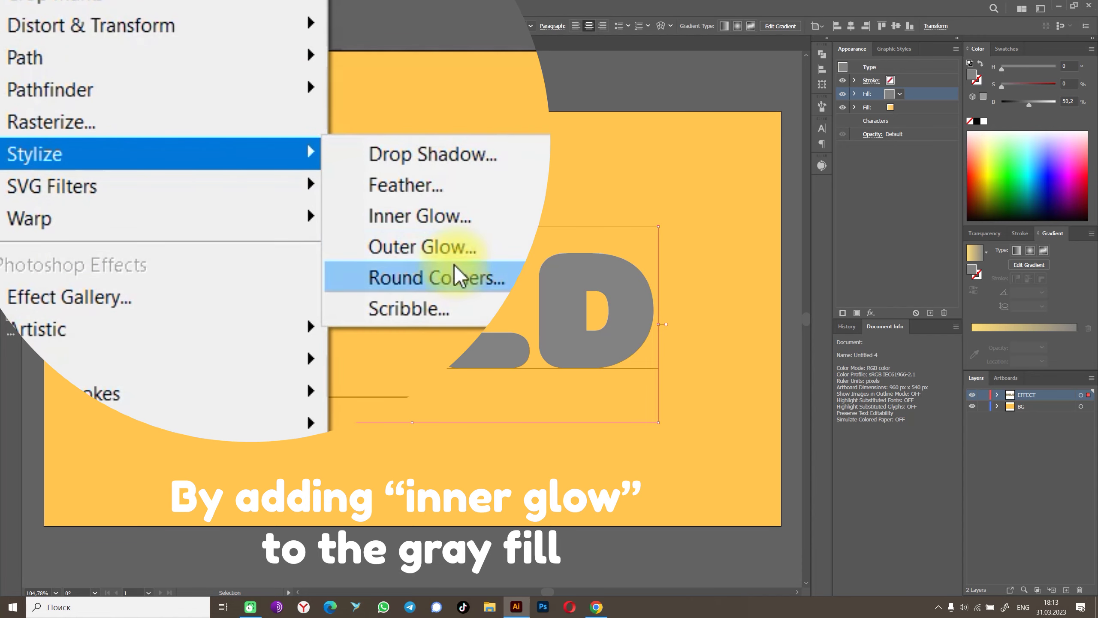
left_click(448, 226)
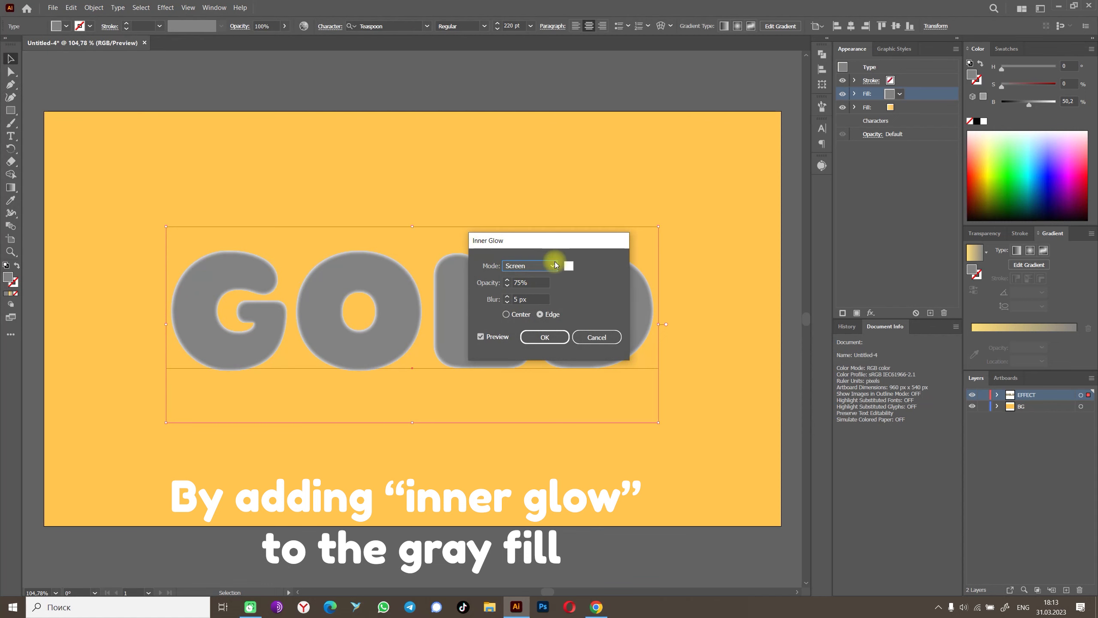
left_click(553, 265)
left_click(558, 264)
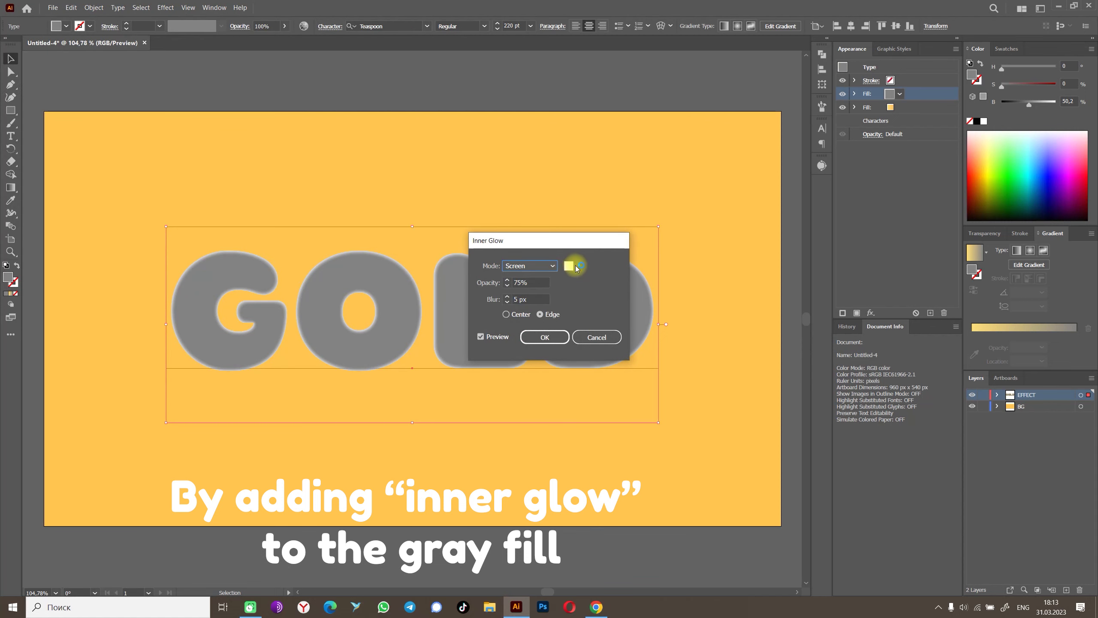
left_click(576, 264)
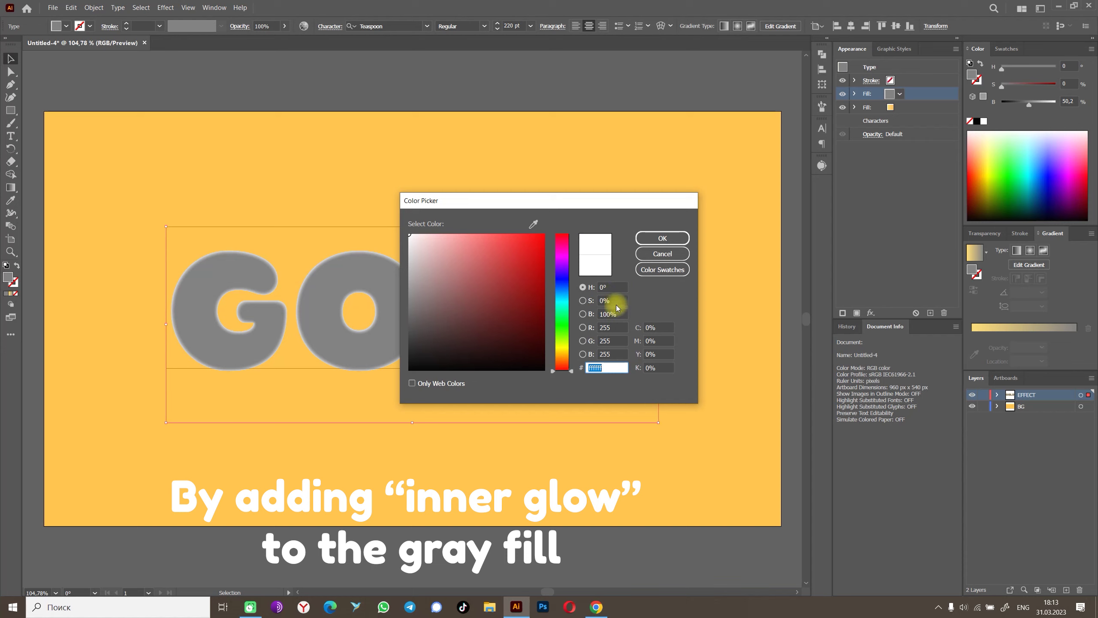
left_click_drag(451, 256, 391, 260)
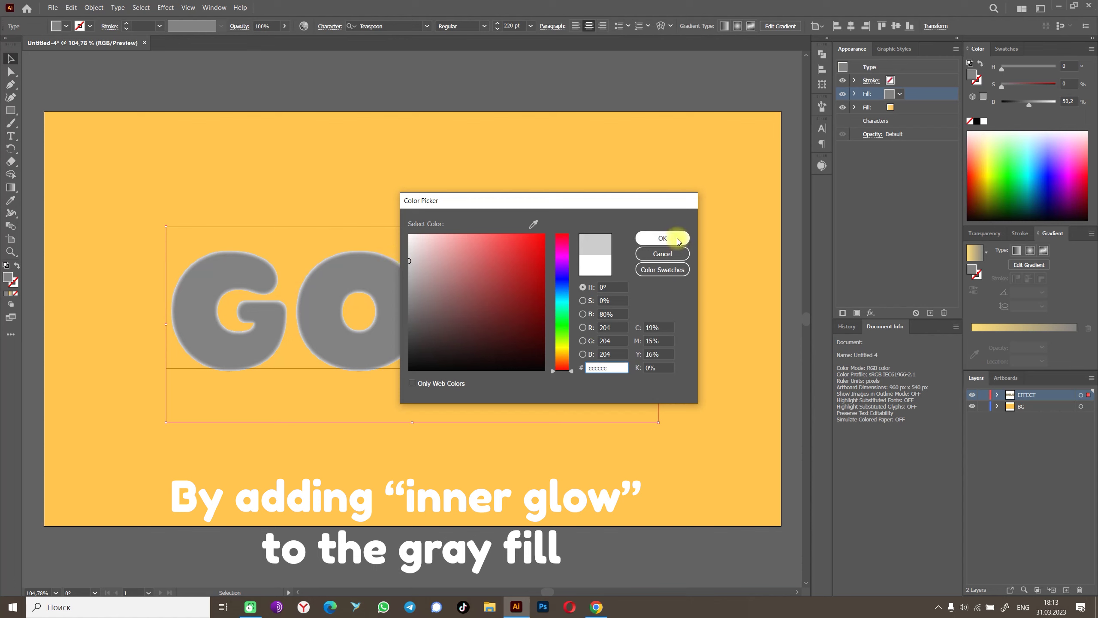
left_click(614, 314)
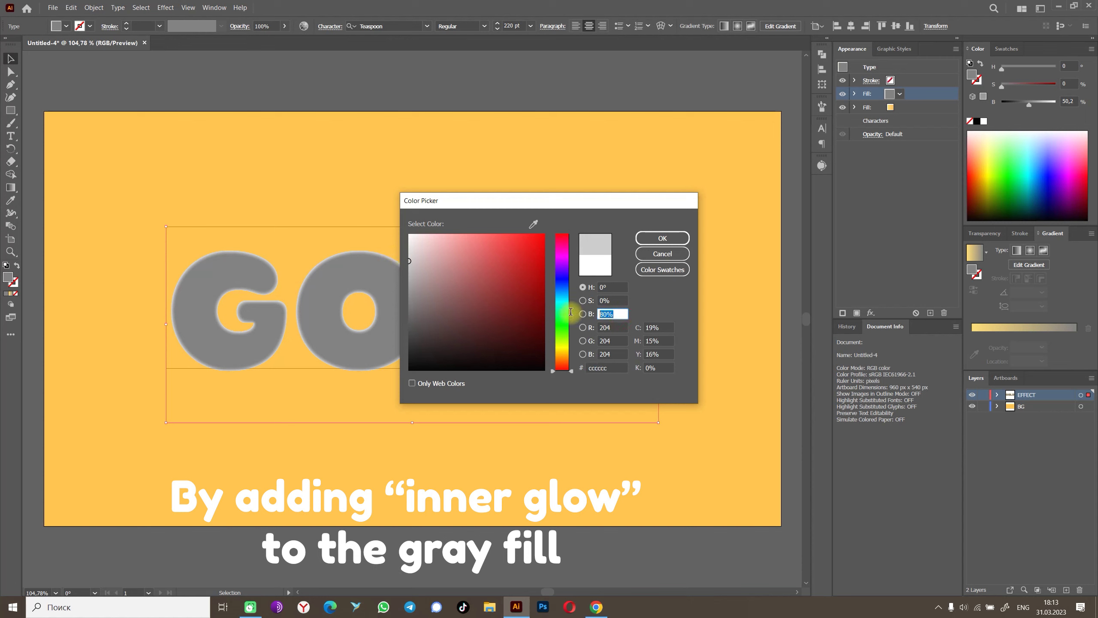
left_click(683, 238)
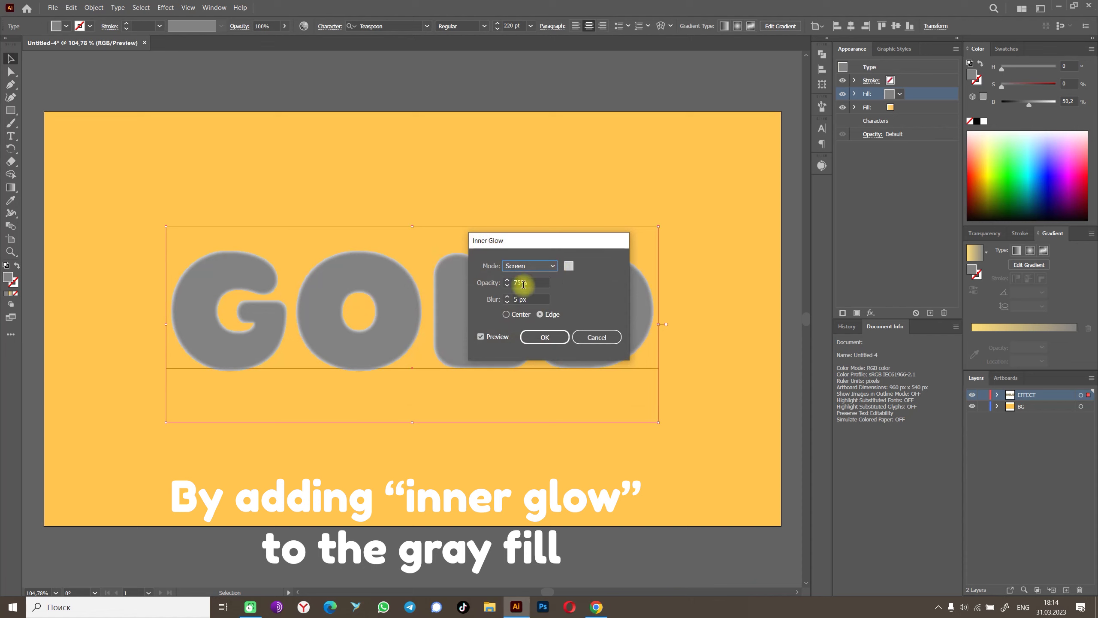
Set the glow to 50% opacity, 20 px blur from the edge, and confirm.
left_click(523, 284)
double_click(539, 282)
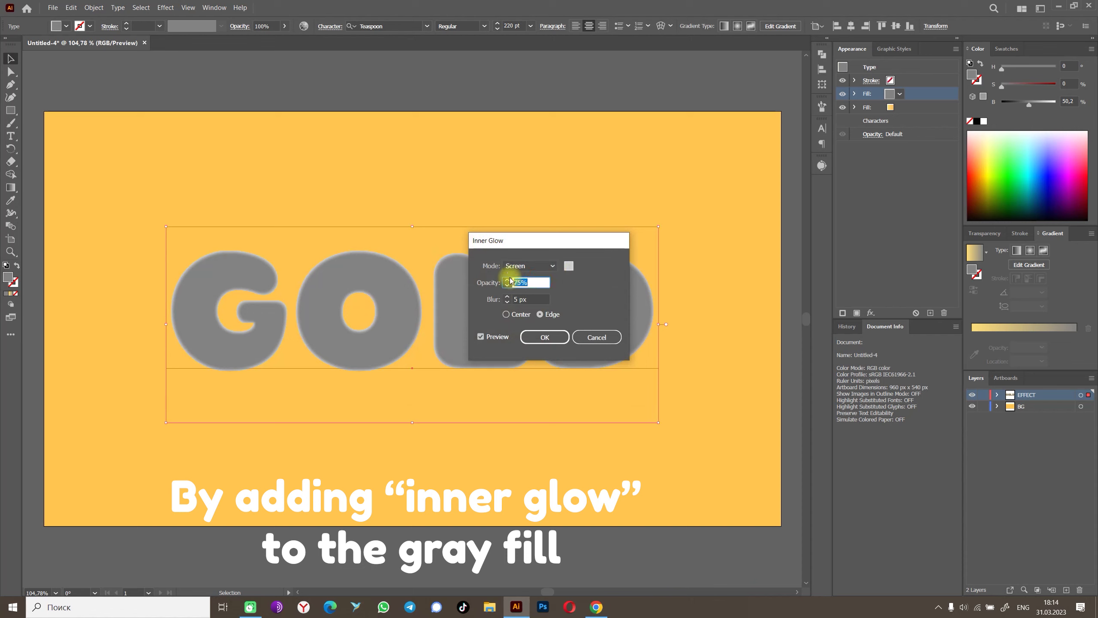
type("50")
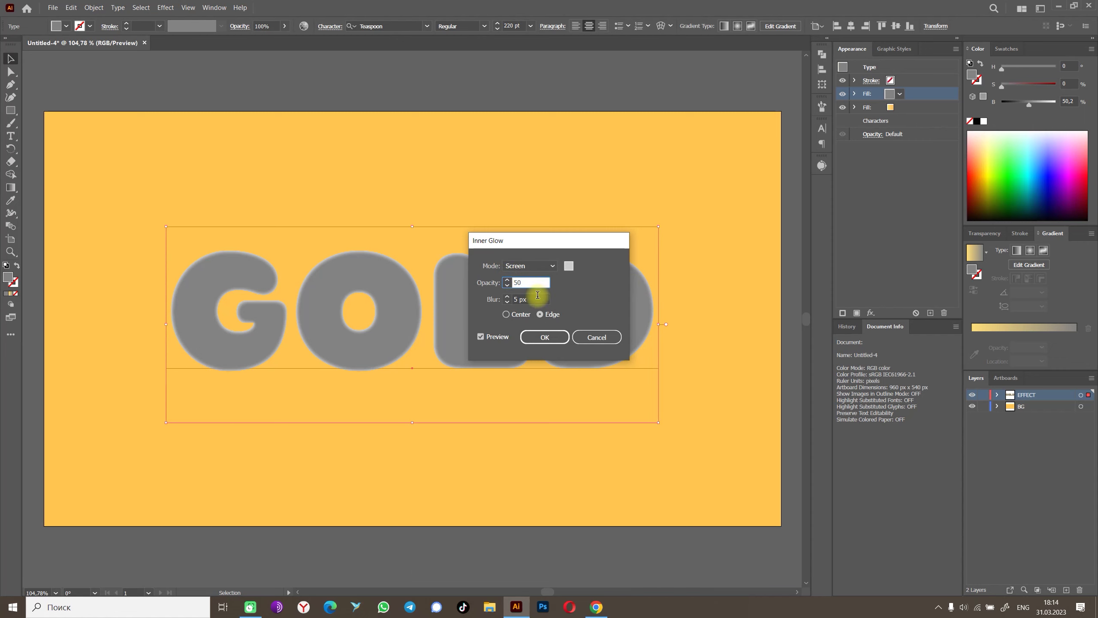
left_click_drag(546, 300, 491, 295)
type("0")
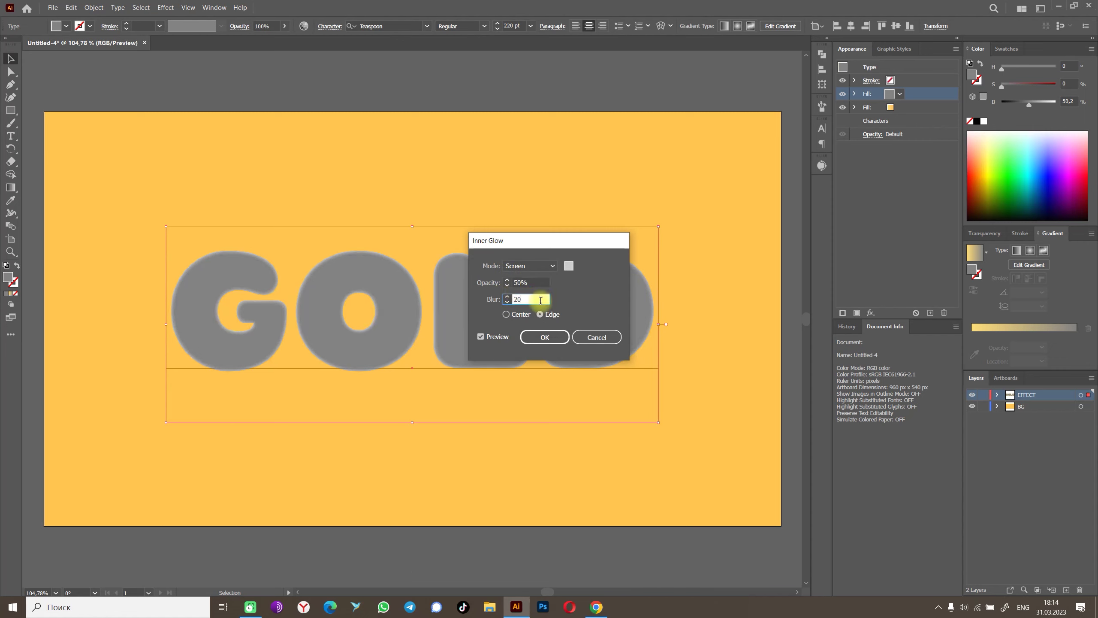
left_click(544, 282)
left_click(548, 340)
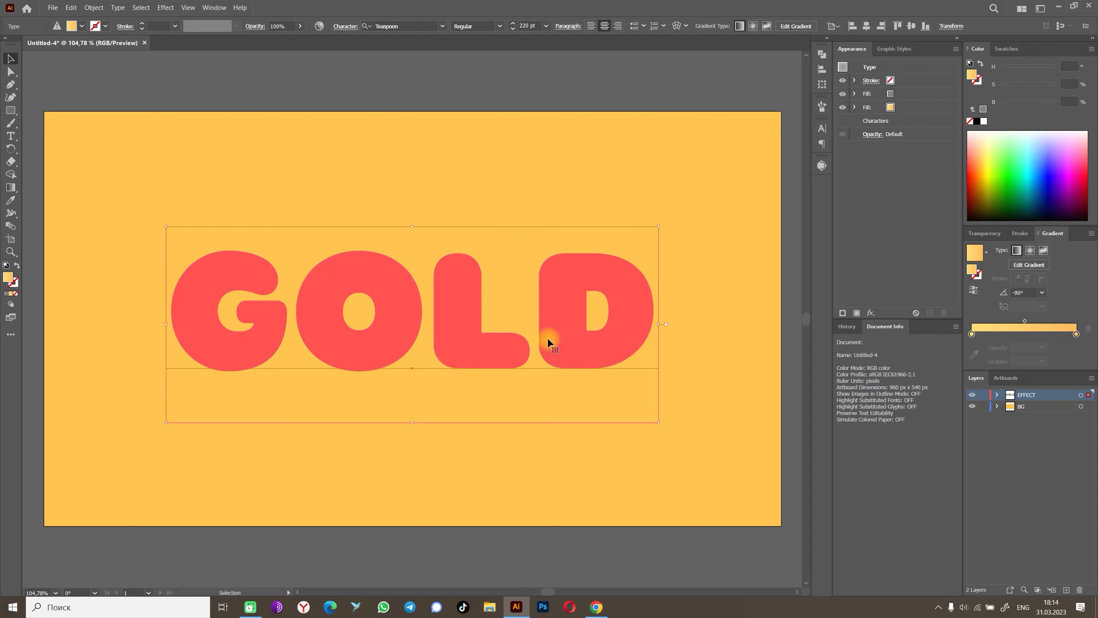
Apply Sketch > Chrome to the grey fill with Detail 10 and Smoothness 10.
left_click(868, 94)
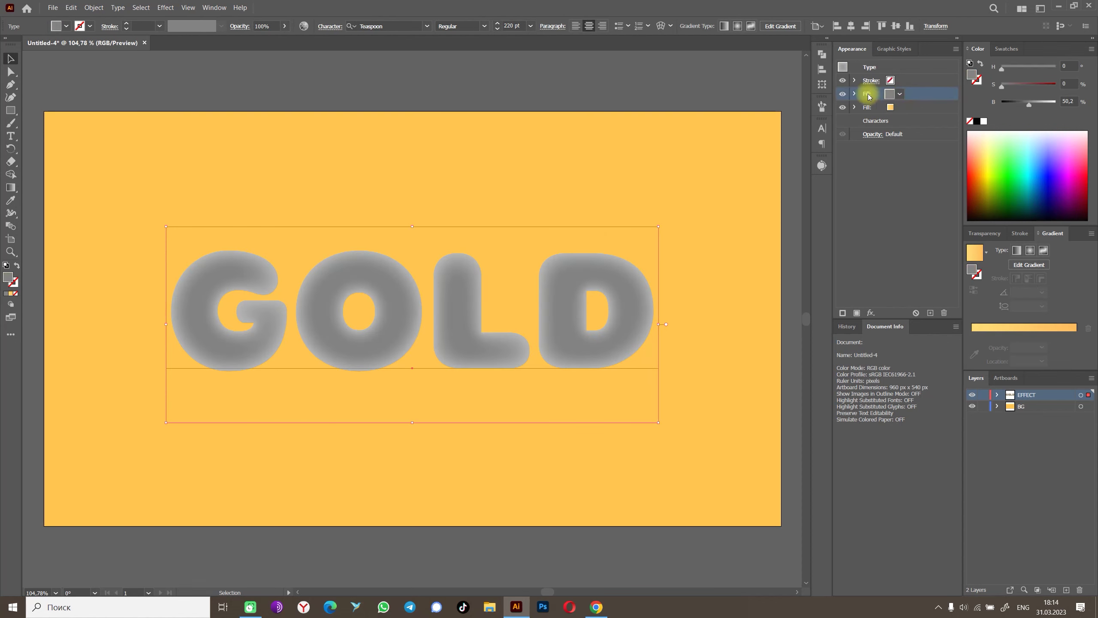
left_click(855, 94)
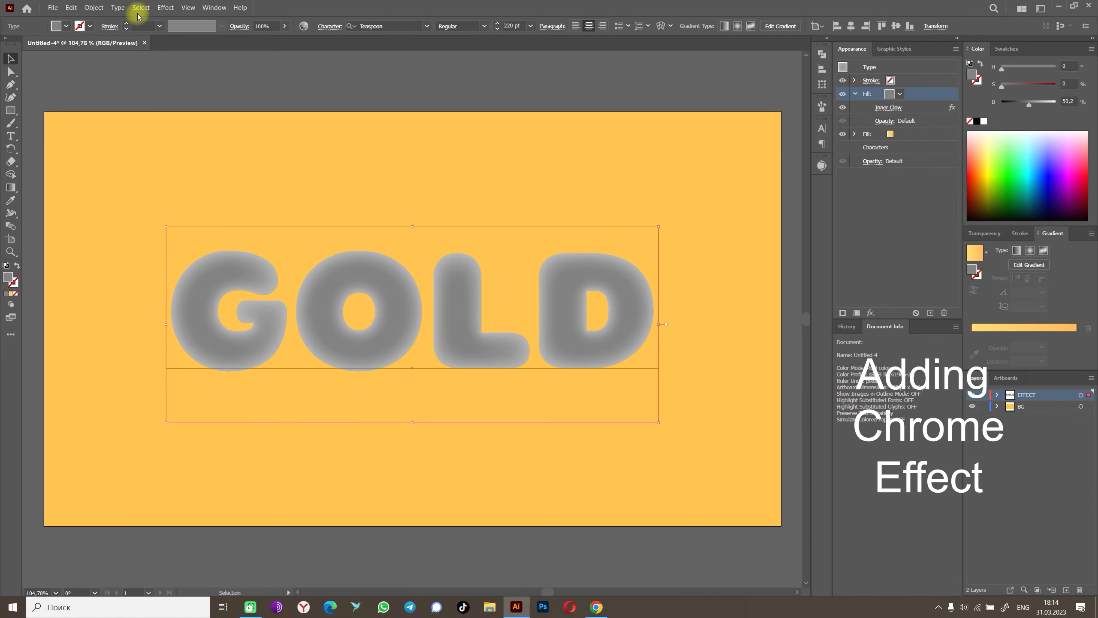
left_click(167, 7)
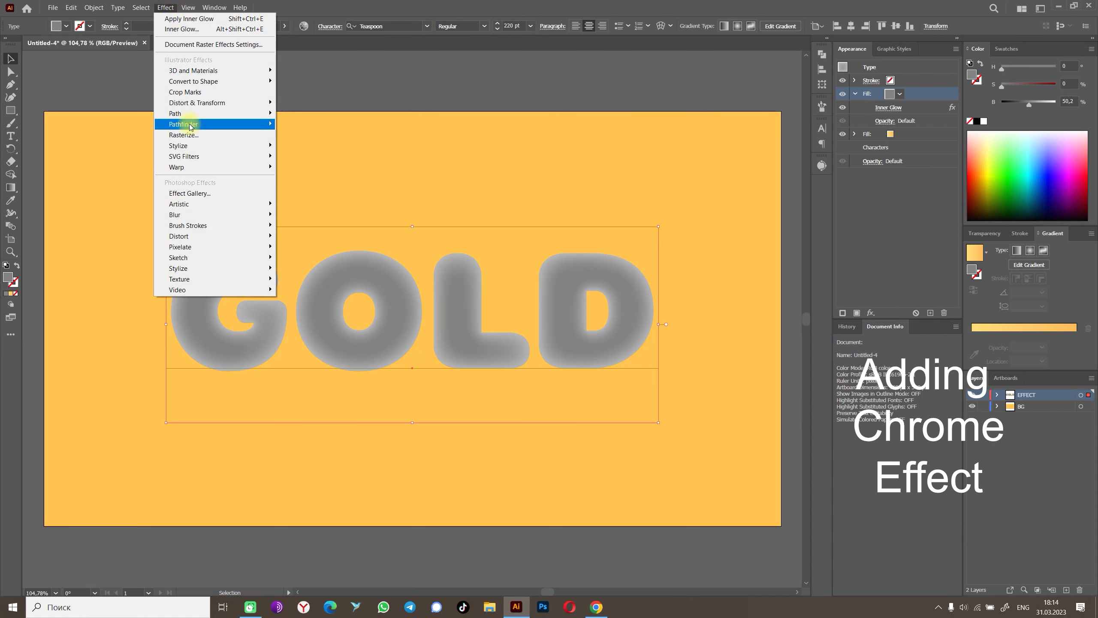
left_click(175, 194)
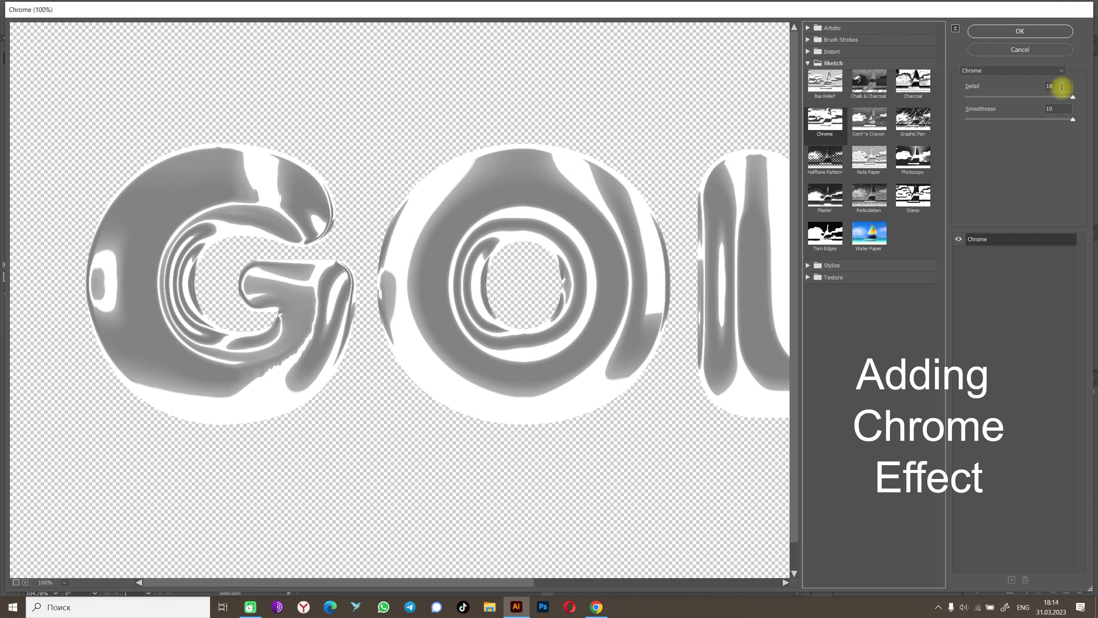
left_click(1059, 109)
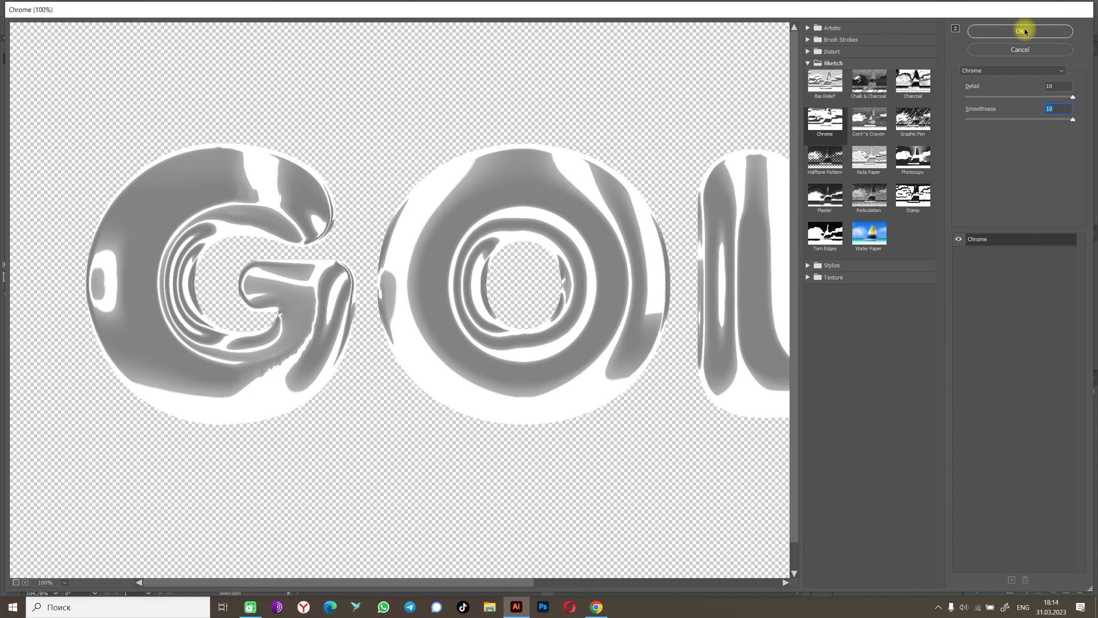
left_click(1023, 32)
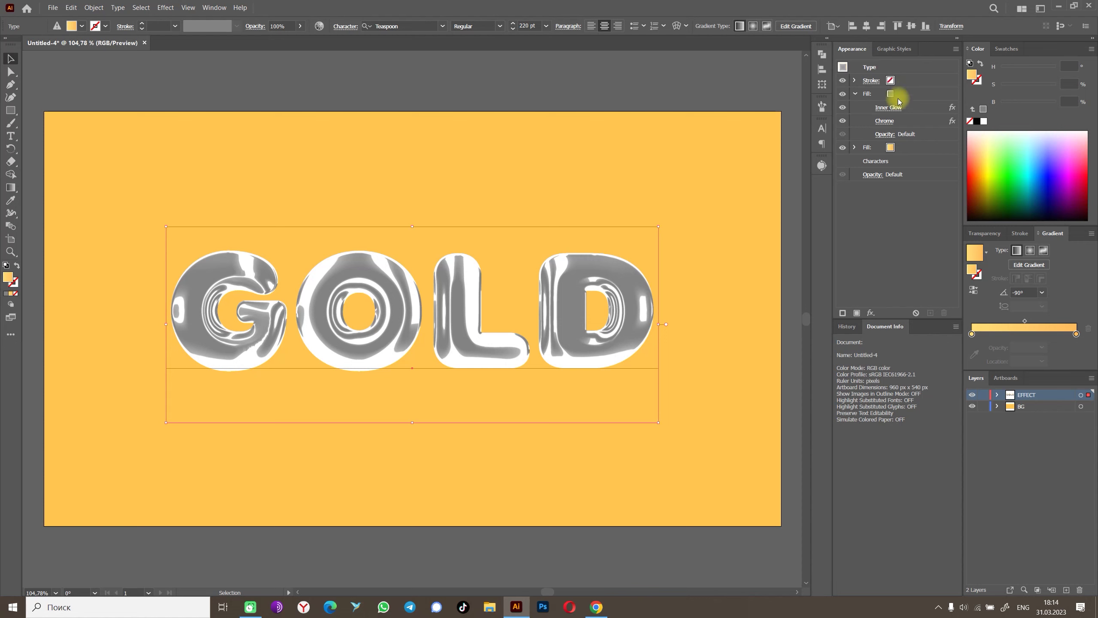
Set the chrome fill's blend mode to Multiply.
left_click(908, 96)
left_click(983, 213)
left_click(983, 234)
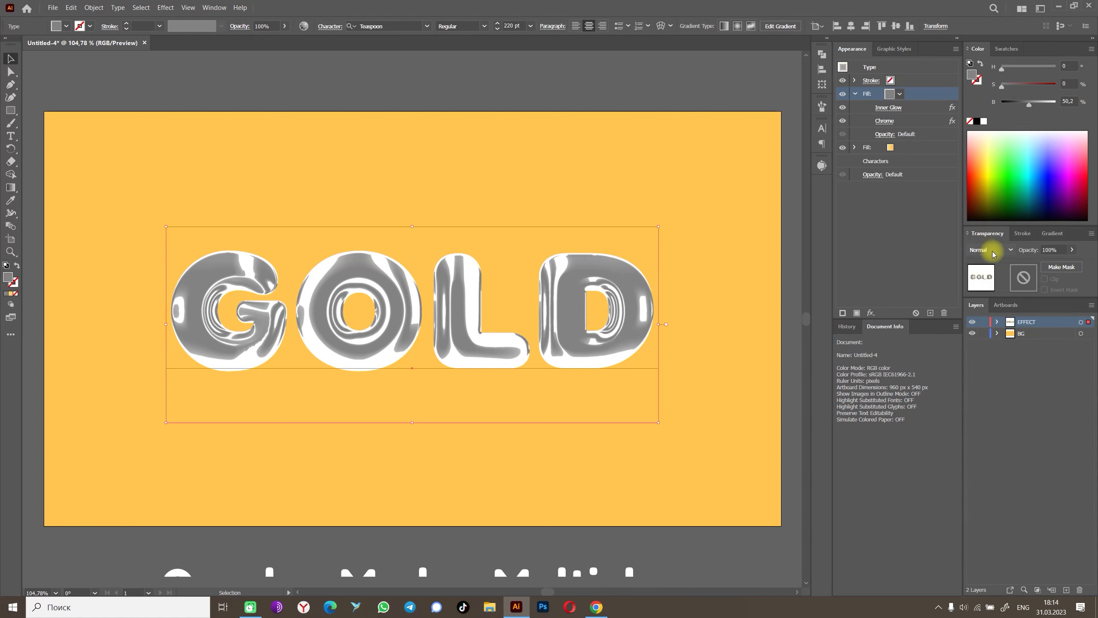
left_click(988, 288)
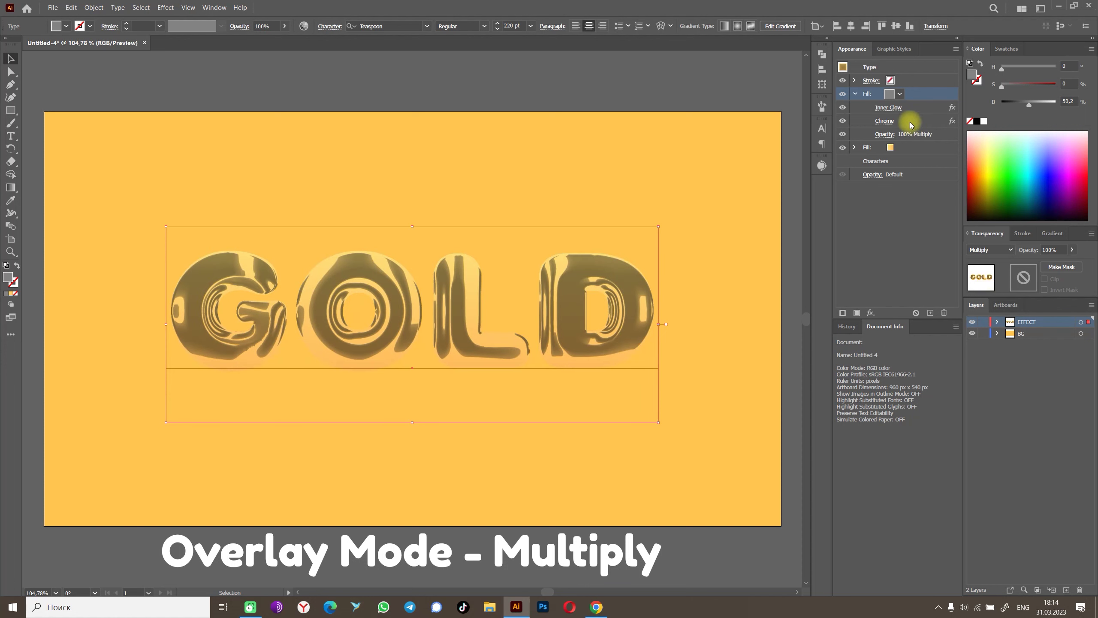
Duplicate the Multiply fill and switch the top copy to Overlay.
left_click_drag(867, 93, 930, 312)
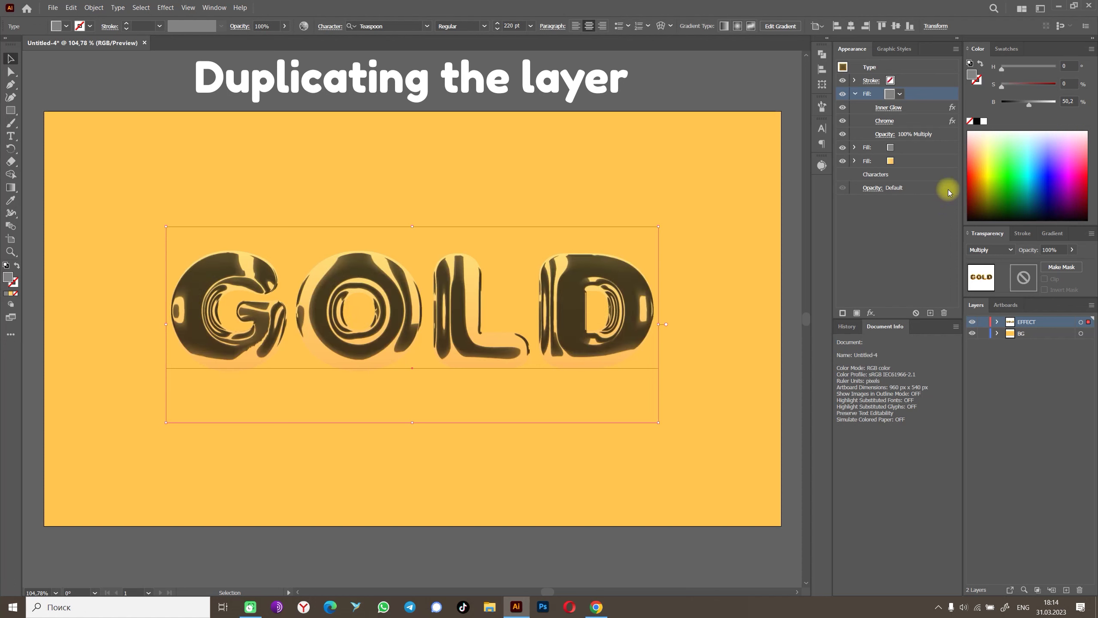
left_click(990, 249)
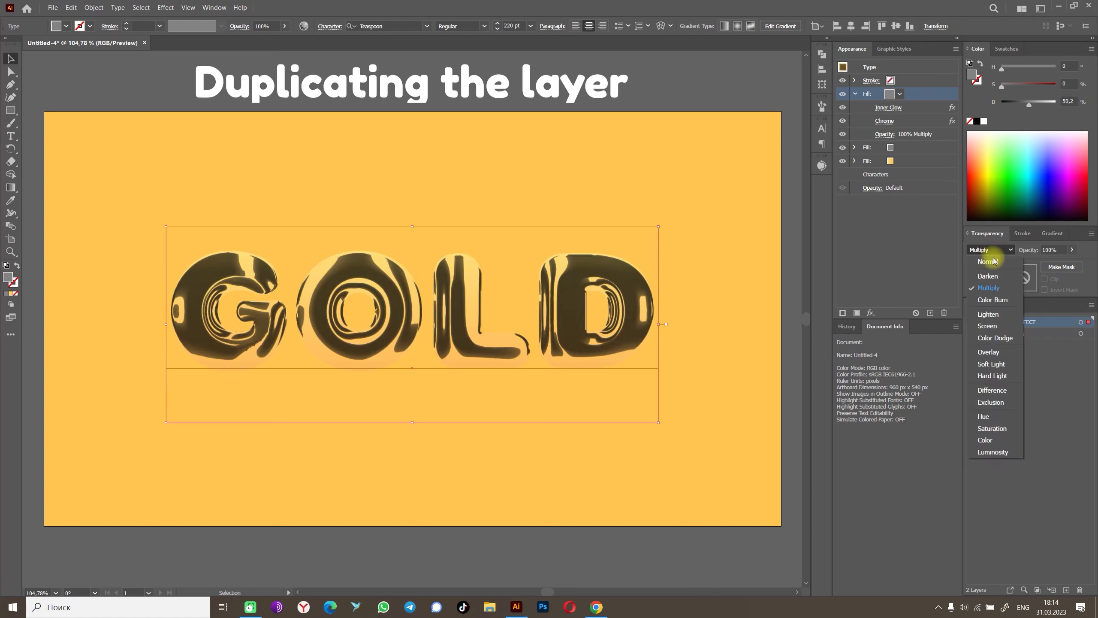
left_click(988, 356)
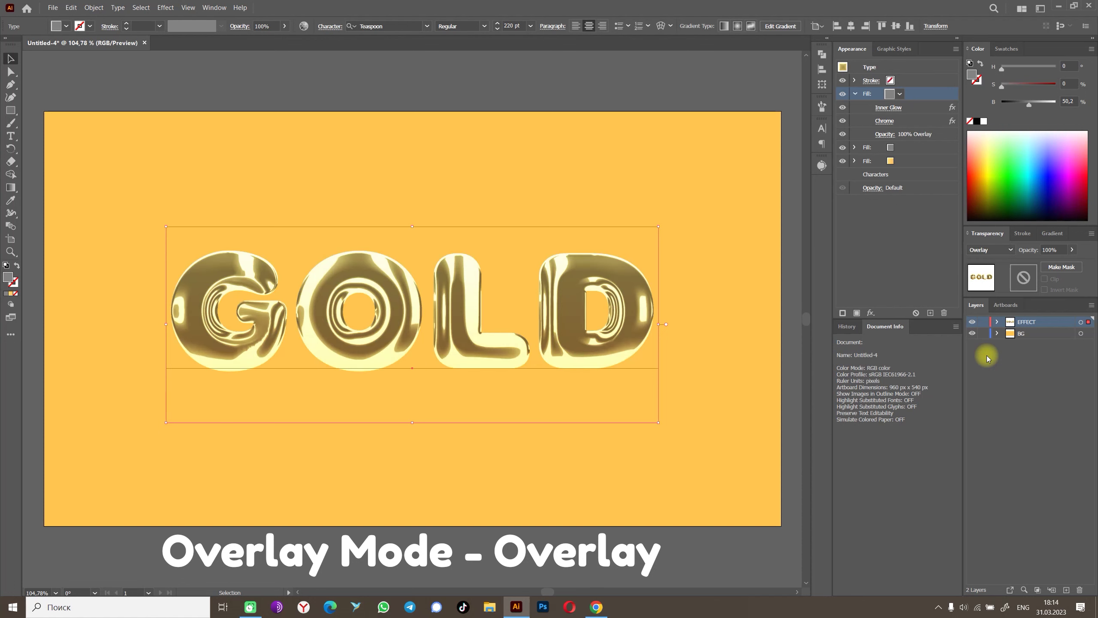
Give the top Overlay fill a -90° linear gradient from white to black (B 0).
left_click(1044, 234)
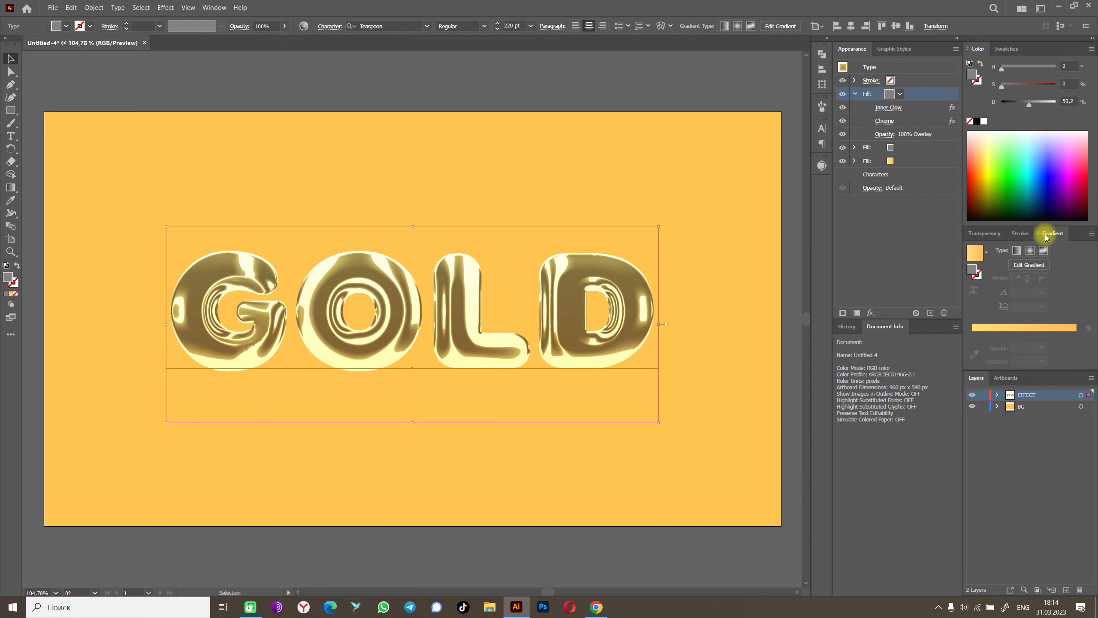
mouse_move(975, 260)
left_mouse_down()
mouse_move(977, 348)
mouse_move(972, 334)
left_mouse_up()
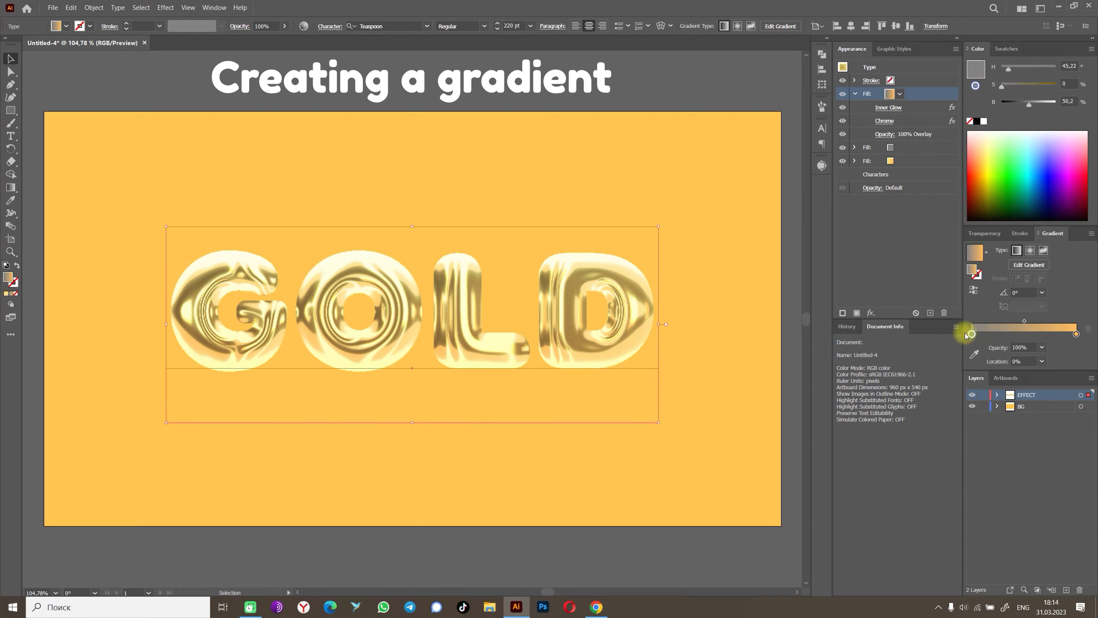
mouse_move(974, 69)
left_mouse_down()
mouse_move(1080, 345)
mouse_move(1077, 334)
left_mouse_up()
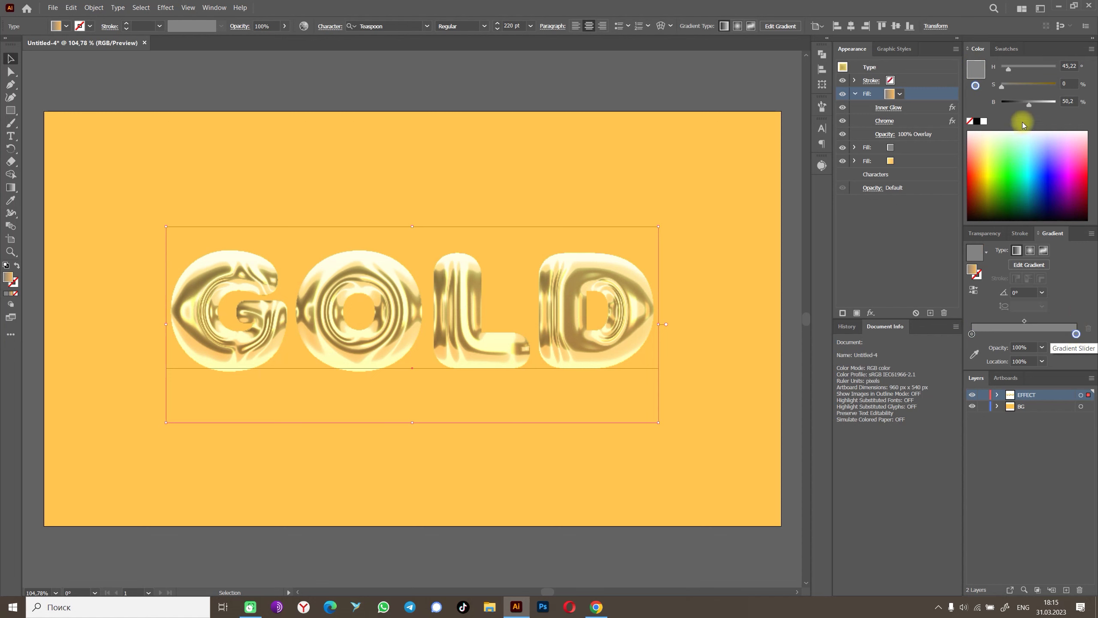
left_click_drag(1022, 106, 1002, 104)
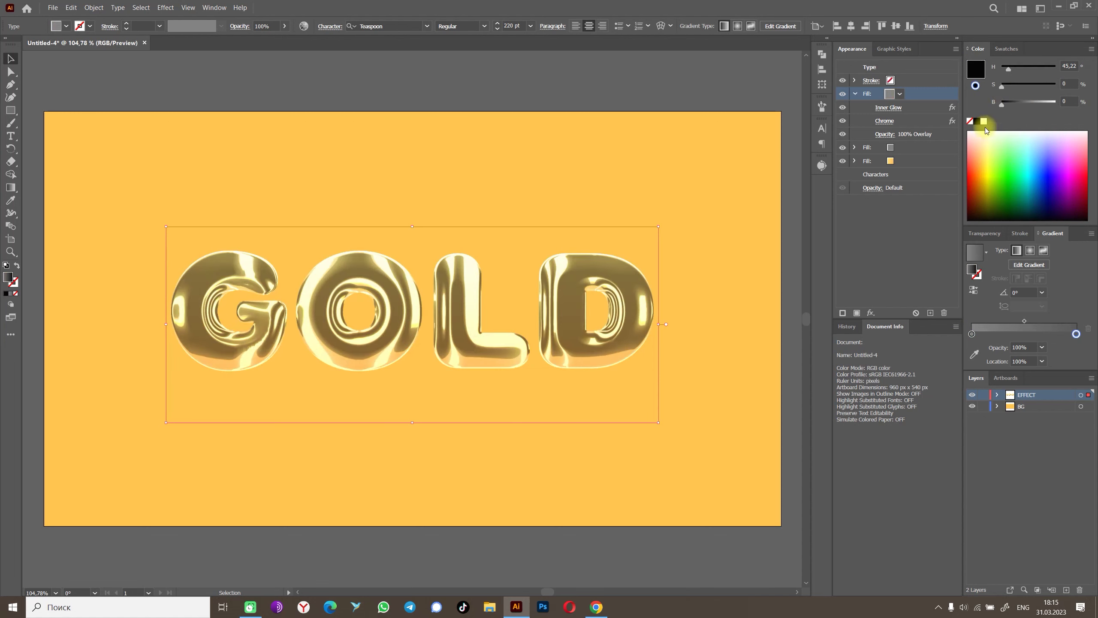
left_click(1026, 293)
type("-90")
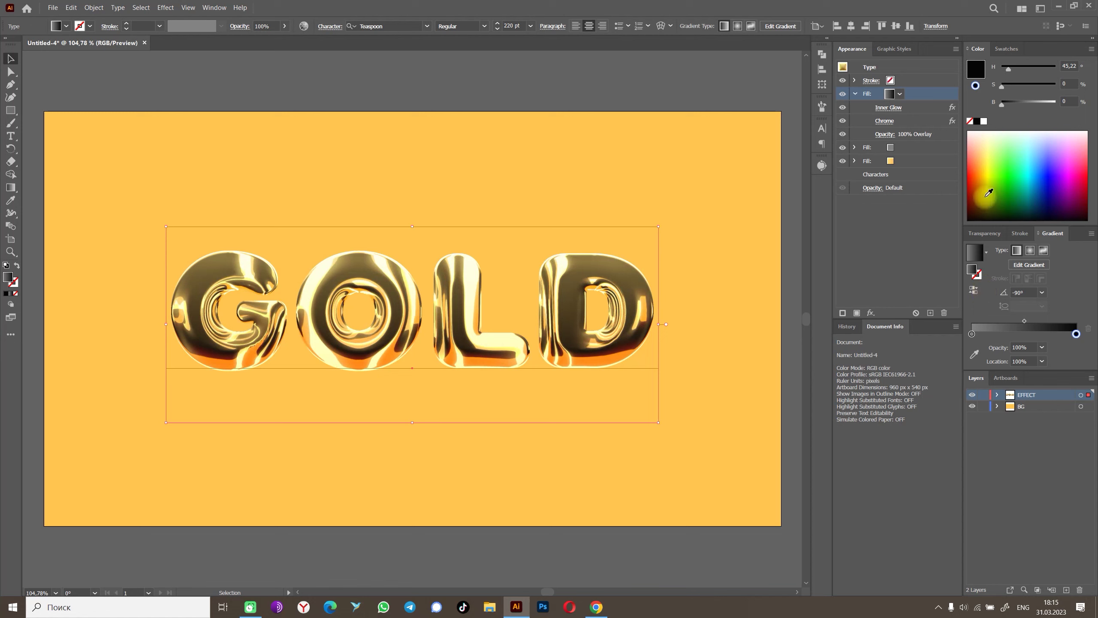
left_click(855, 94)
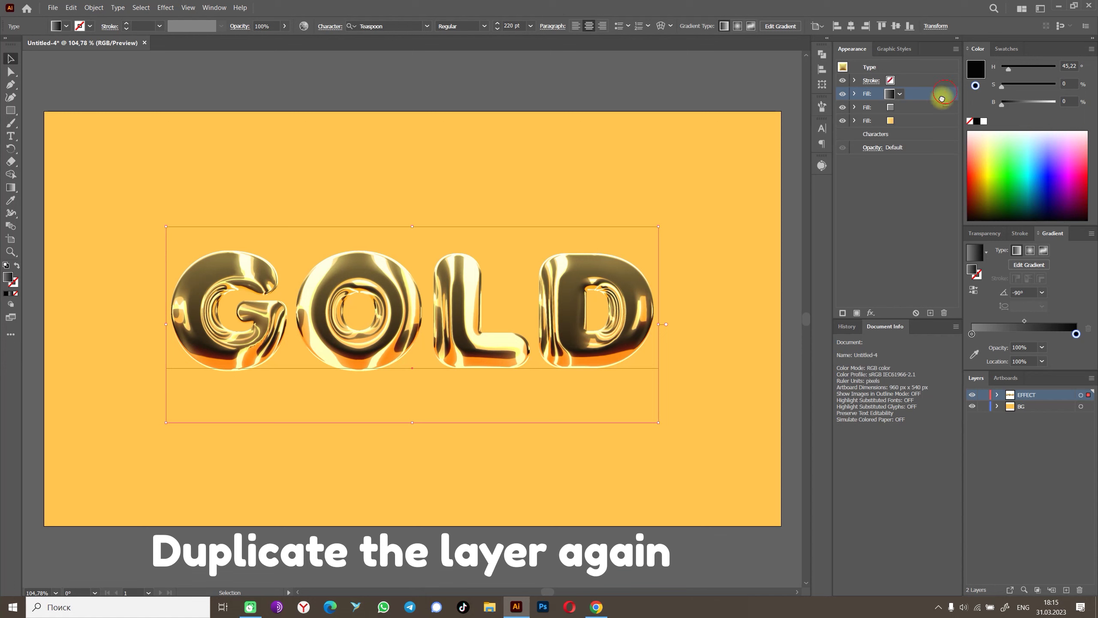
Duplicate the gradient fill and set its dark stop's brightness to 15%.
left_click(931, 313)
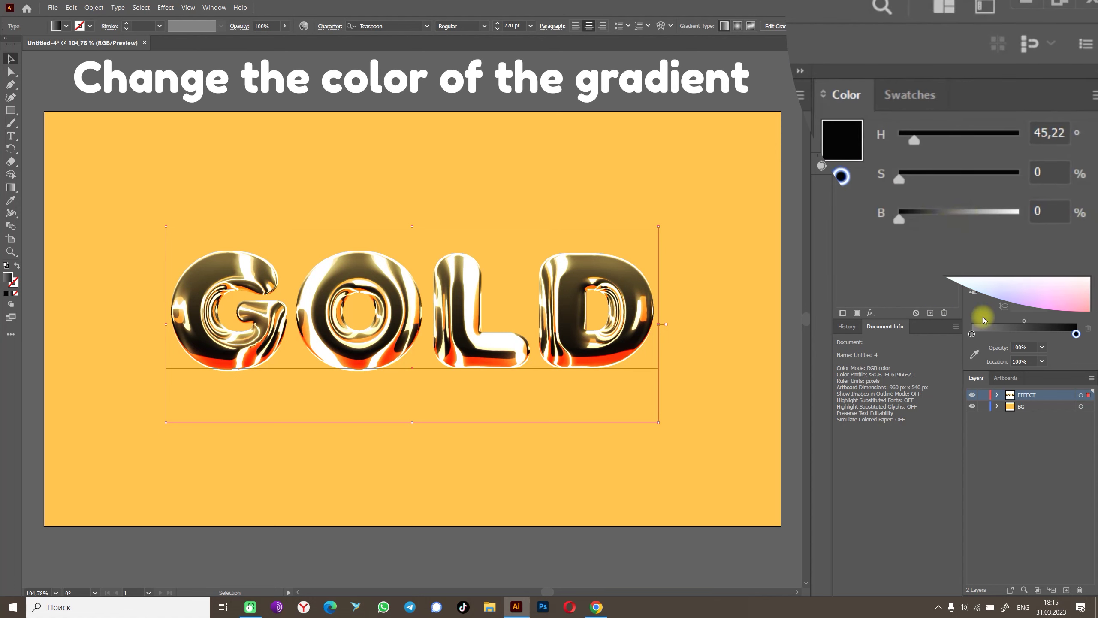
left_click(1040, 211)
type("15")
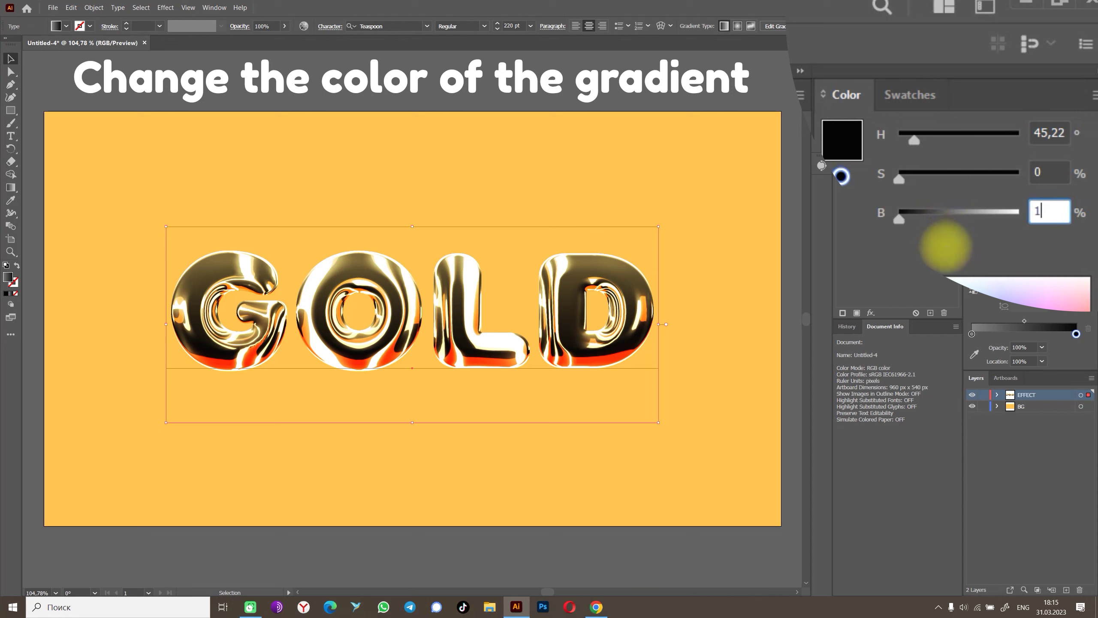
key("Return")
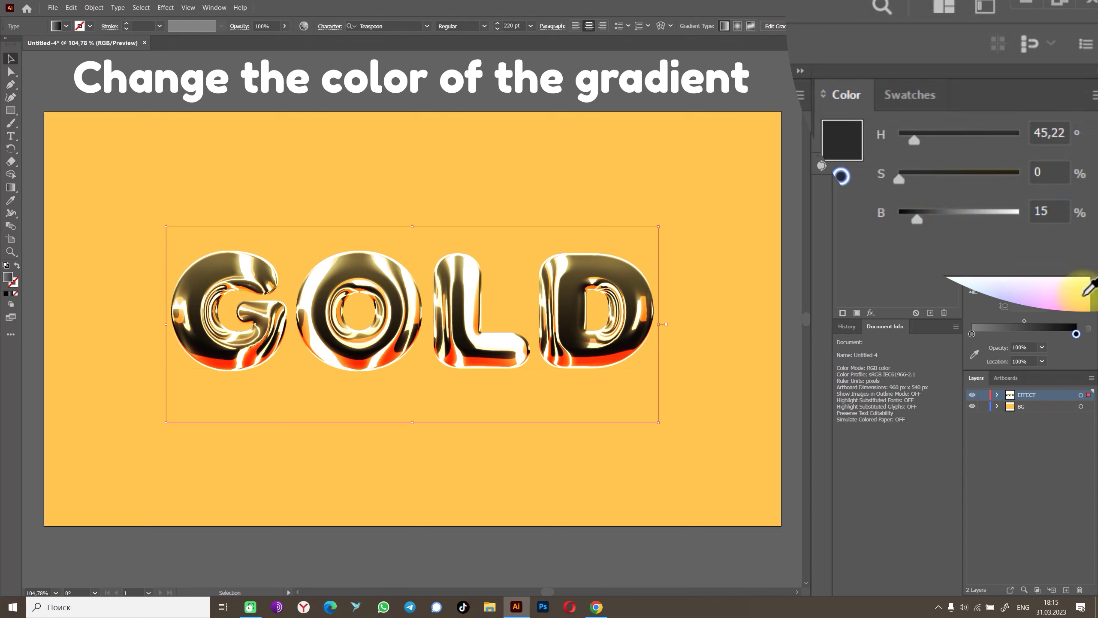
Set the left gradient stop's brightness to 70% for a light grey.
left_click(972, 334)
double_click(1047, 211)
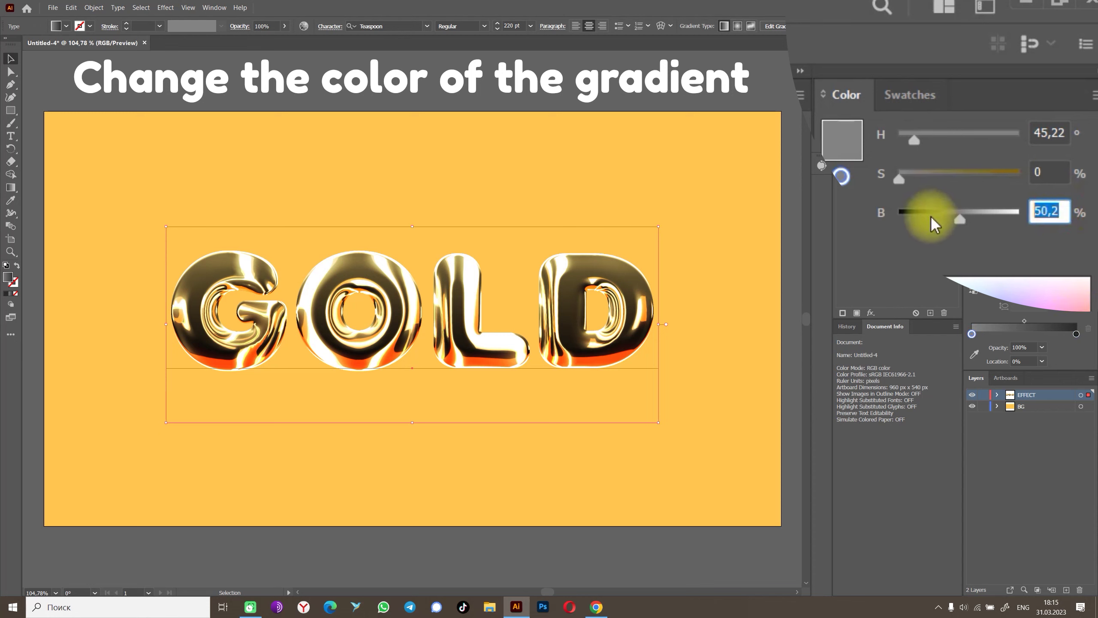
type("70")
key("Return")
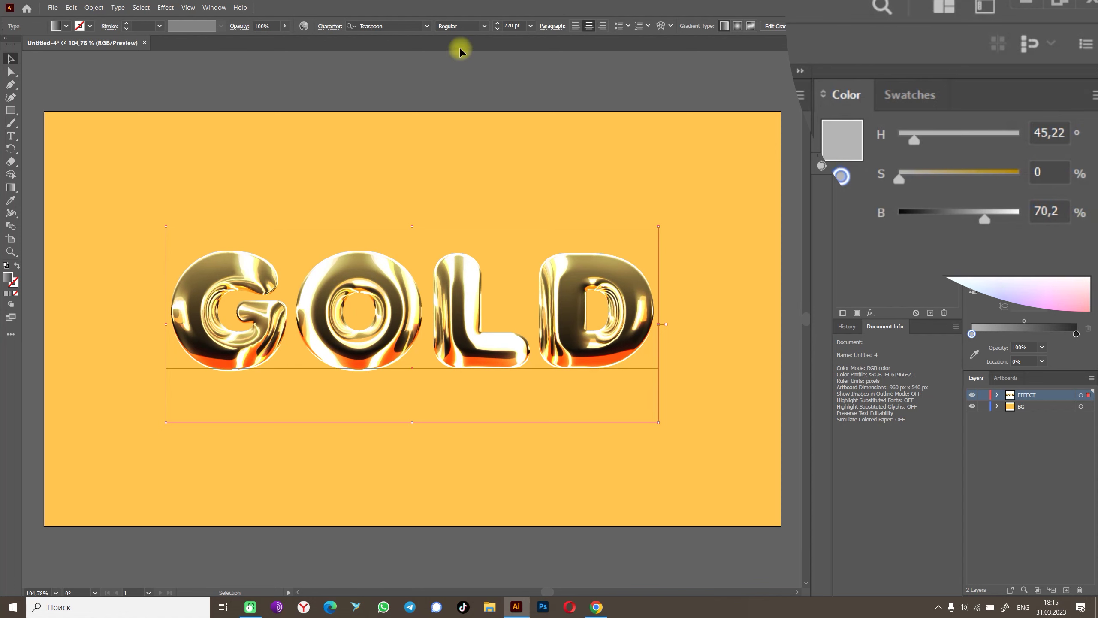
left_click(872, 312)
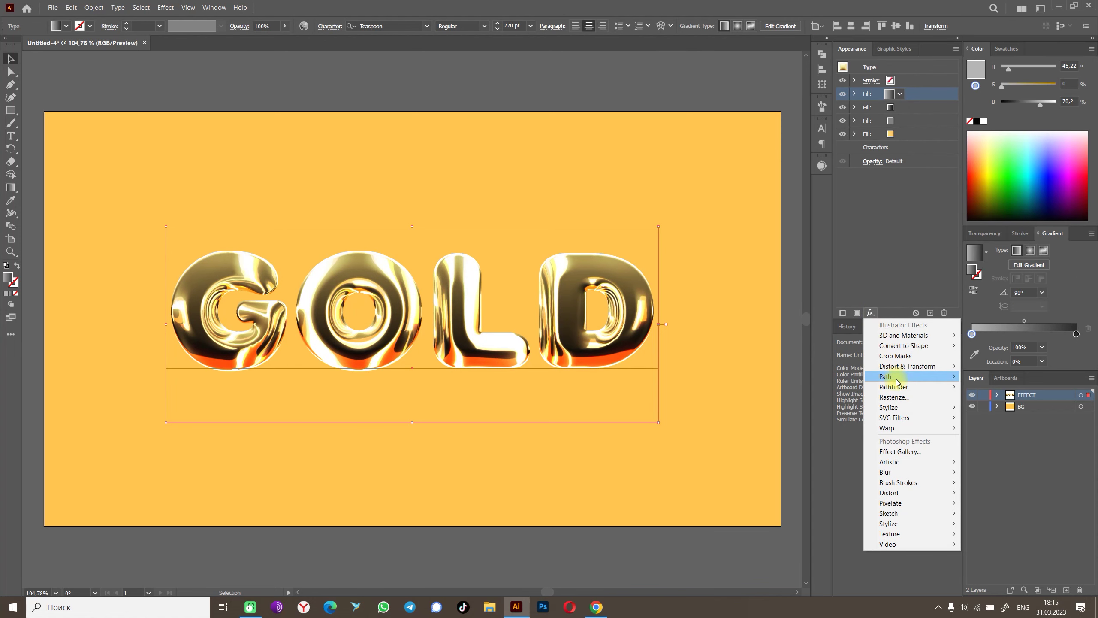
mouse_move(893, 375)
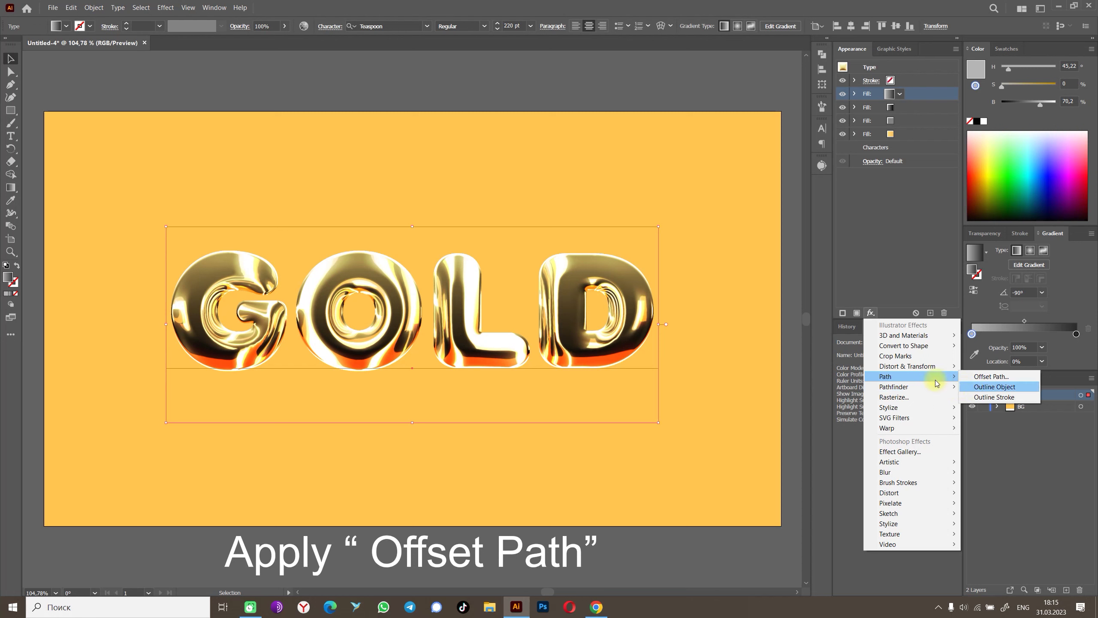
Inset the top gradient fill with a -10 px Offset Path using Round joins.
left_click(981, 377)
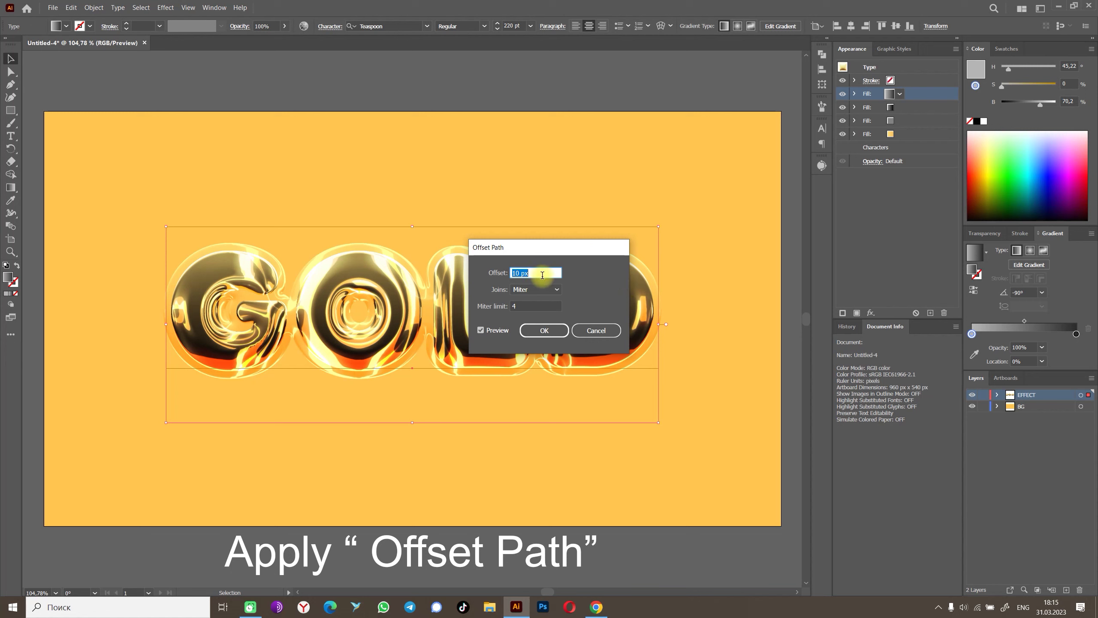
left_click(538, 290)
key("Down")
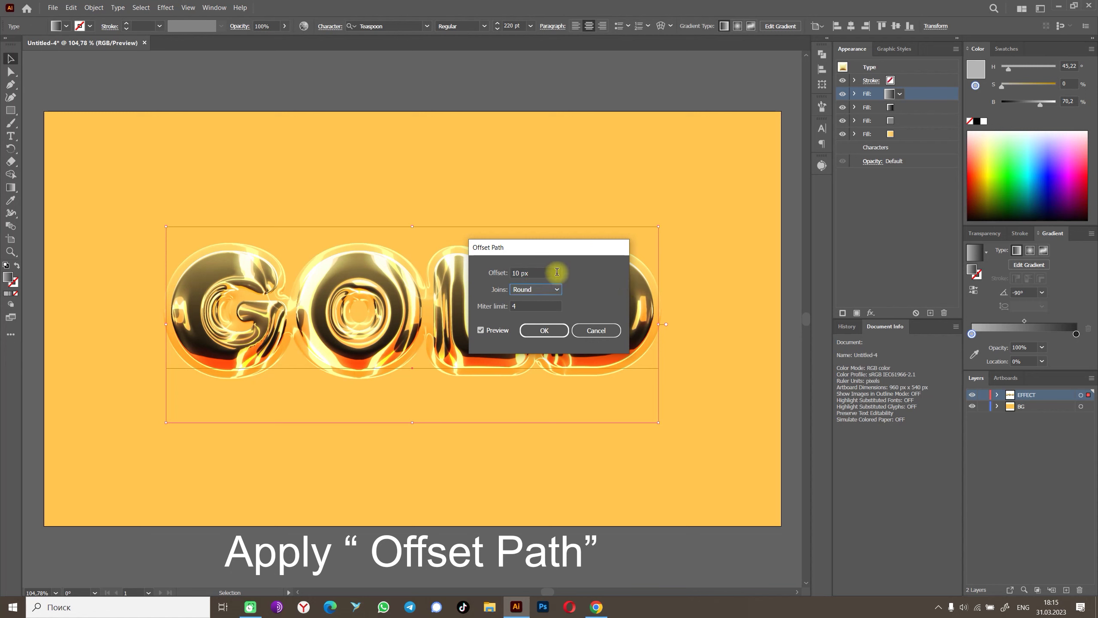
left_click_drag(557, 272, 483, 283)
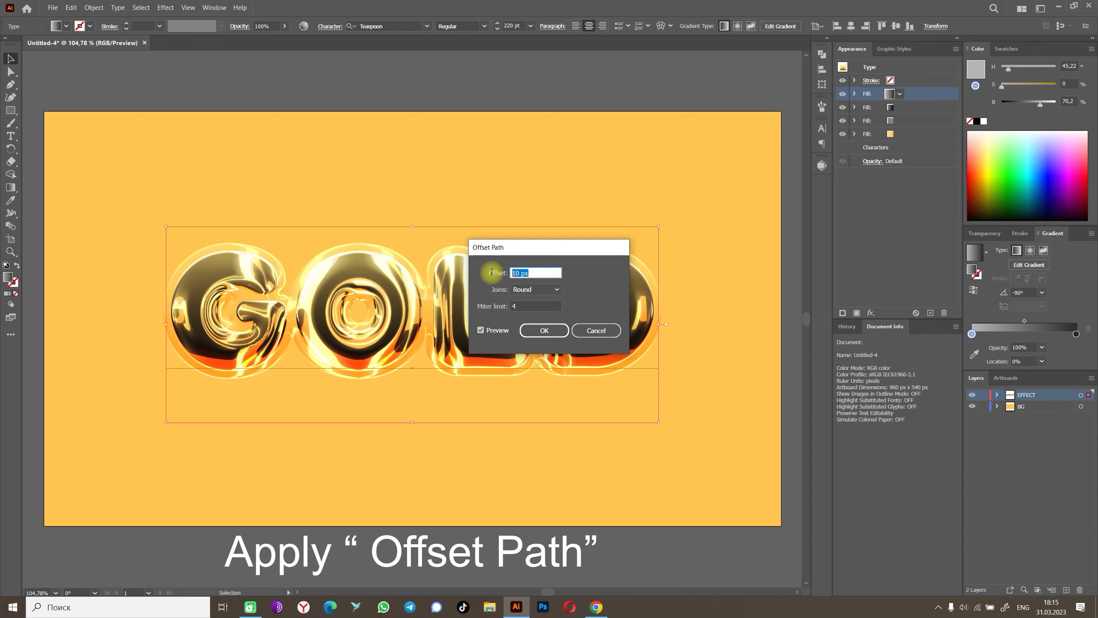
type("-10")
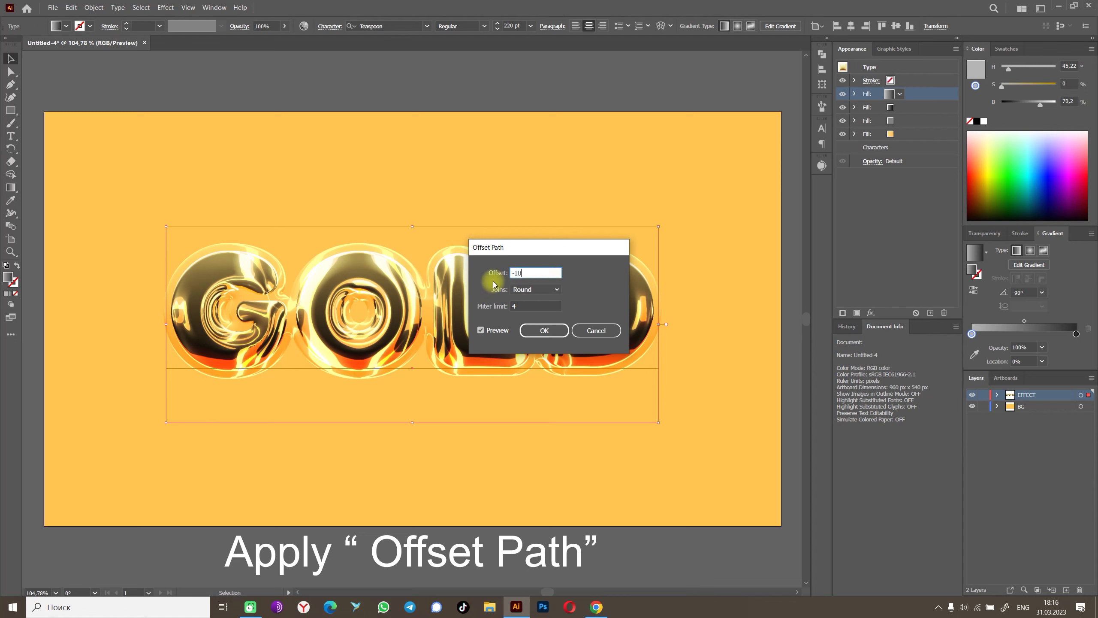
key("Tab")
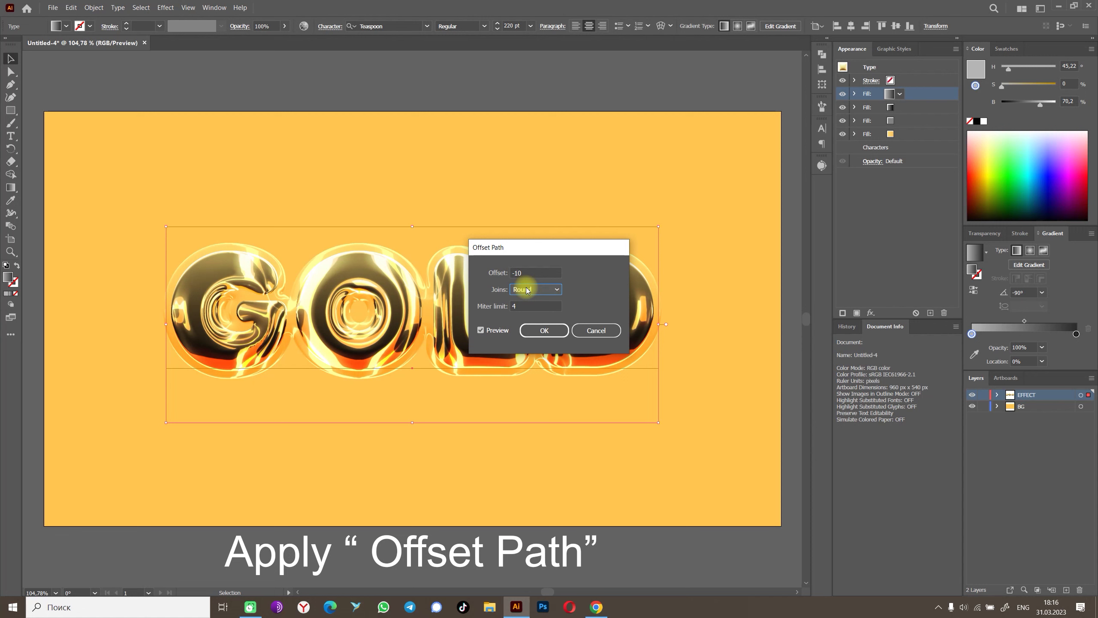
left_click(550, 332)
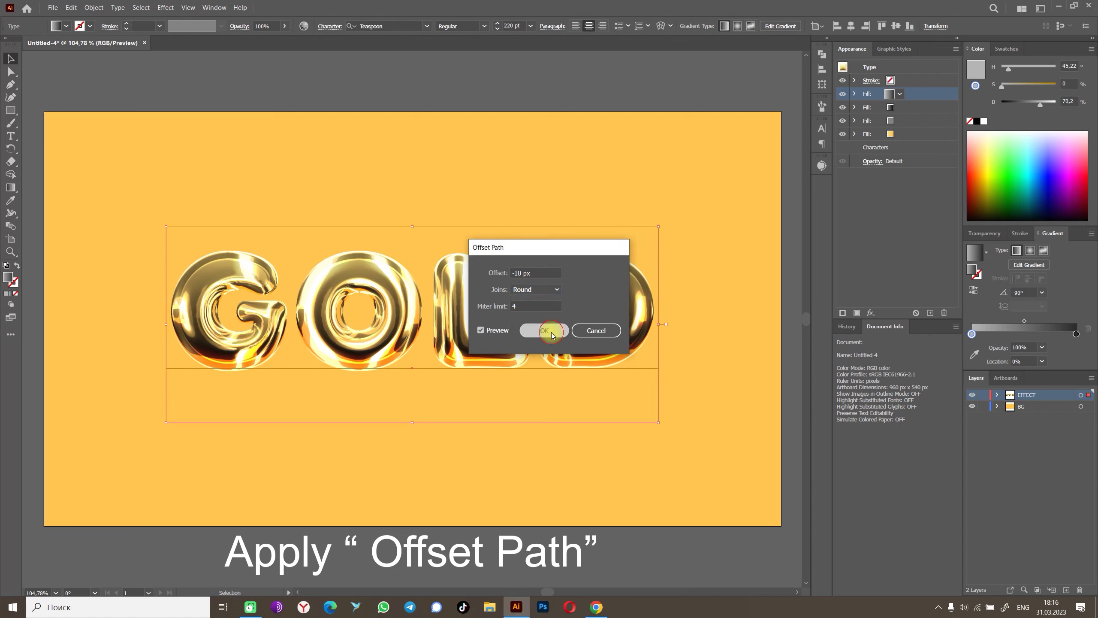
left_click(535, 306)
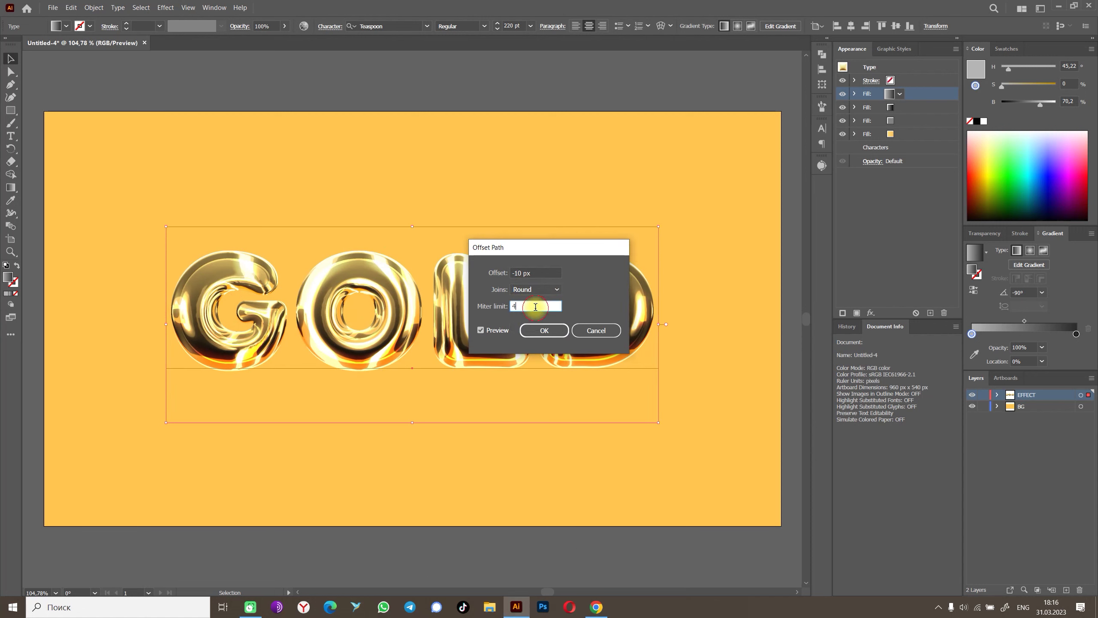
left_click(545, 334)
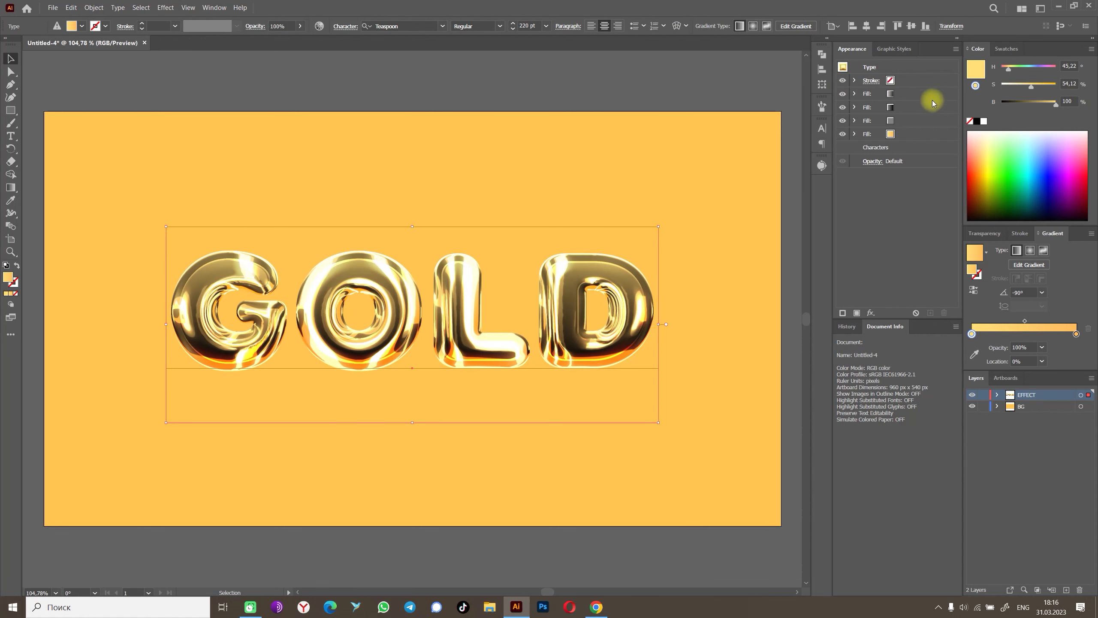
left_click(892, 93)
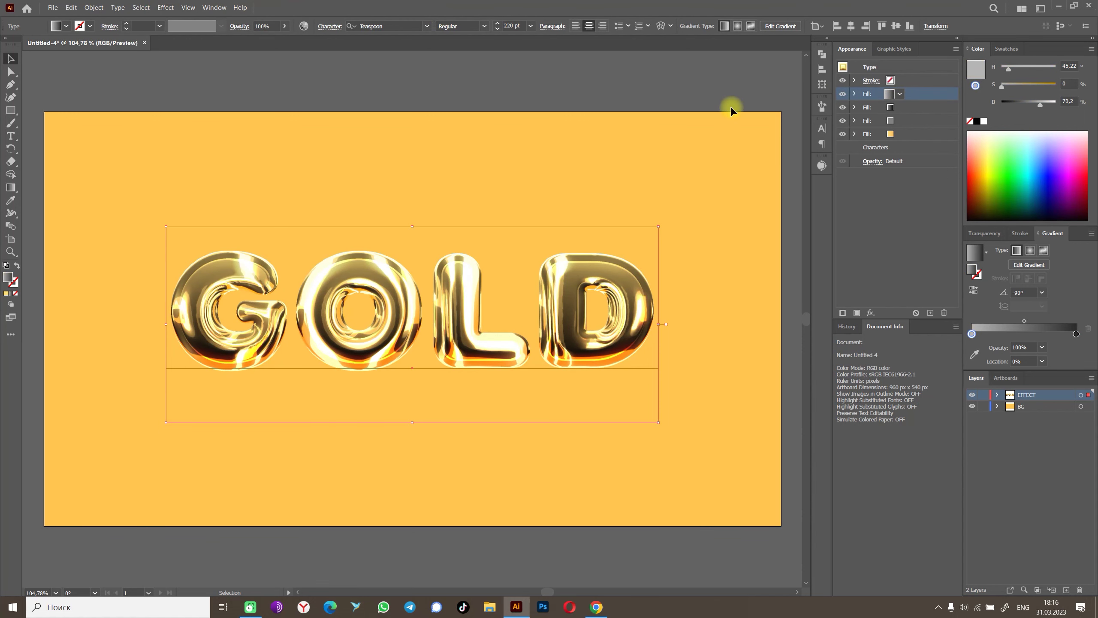
Apply a Gaussian Blur of radius 10 pixels to the top gradient fill.
left_click(855, 93)
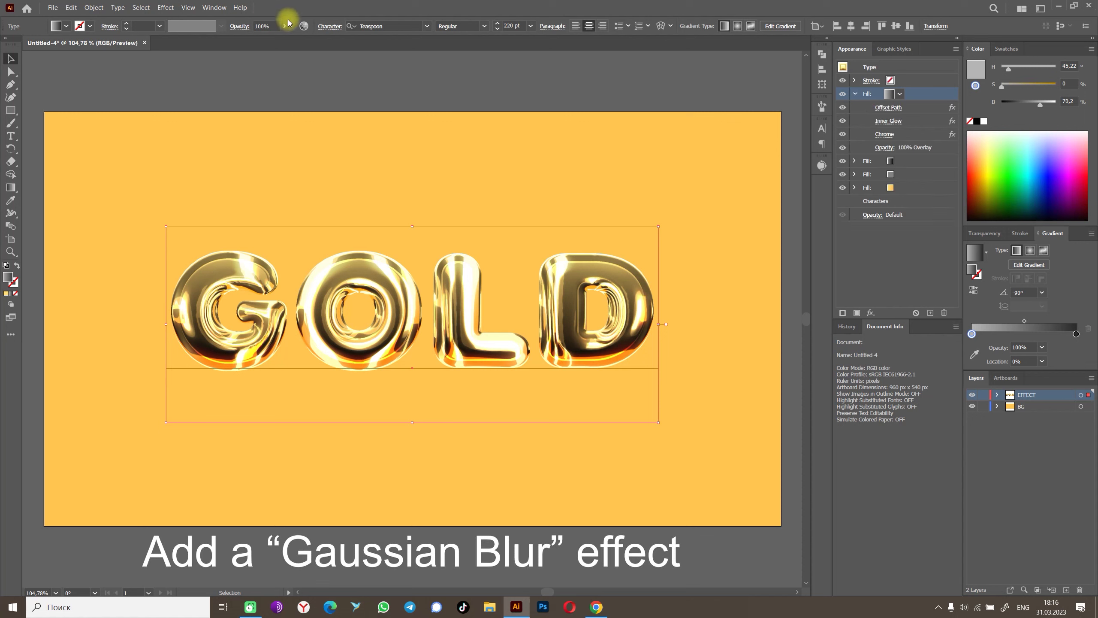
left_click(165, 7)
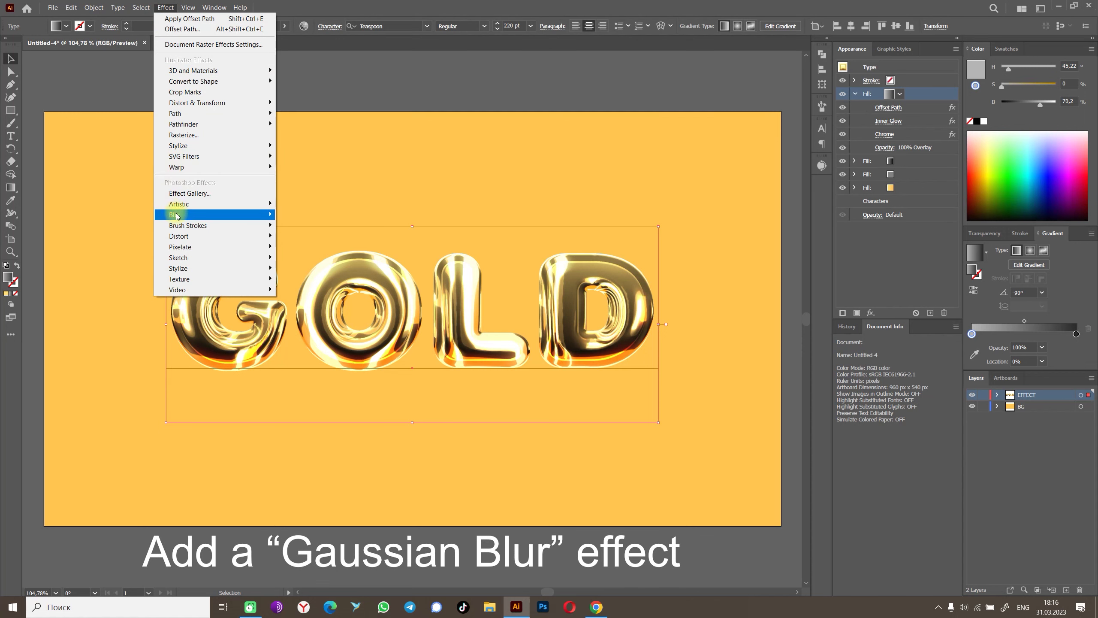
mouse_move(215, 214)
left_click(293, 216)
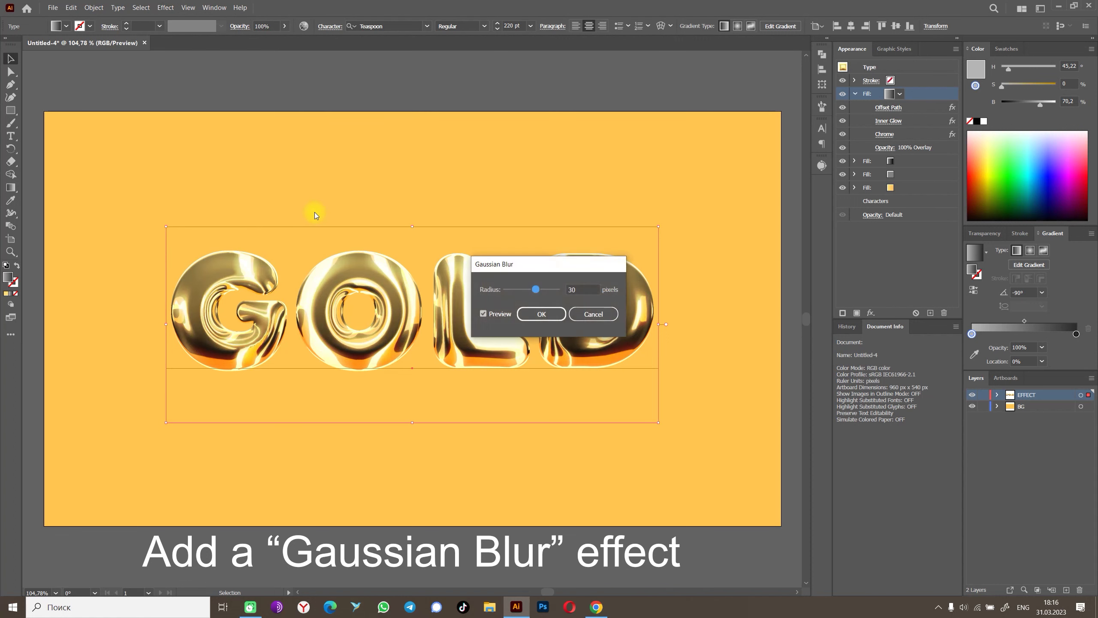
double_click(580, 289)
type("10")
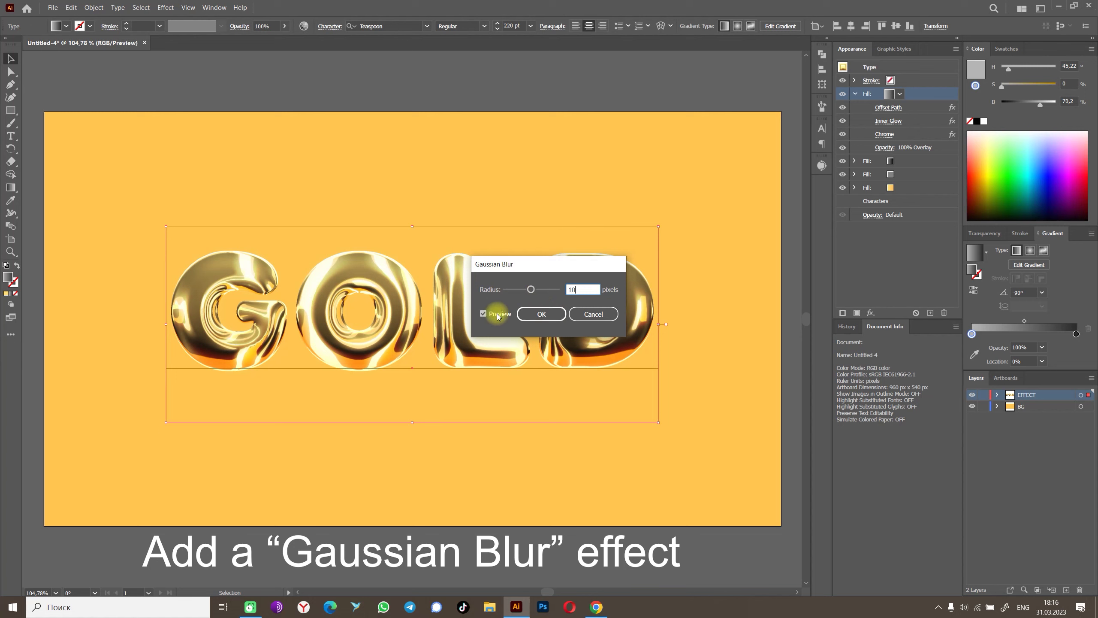
left_click(536, 309)
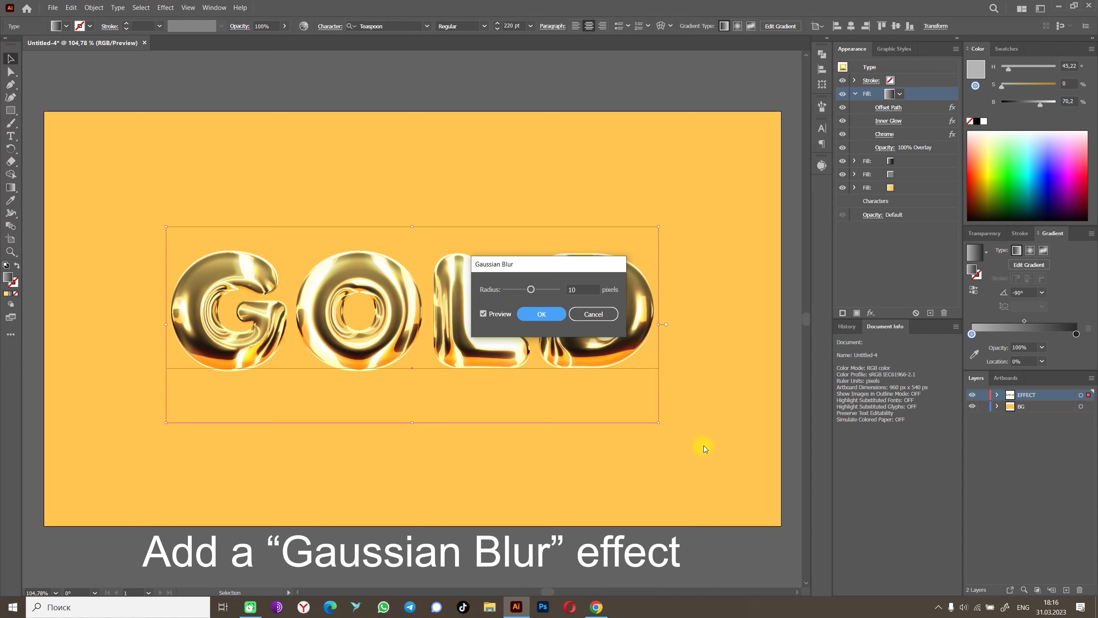
left_click(561, 313)
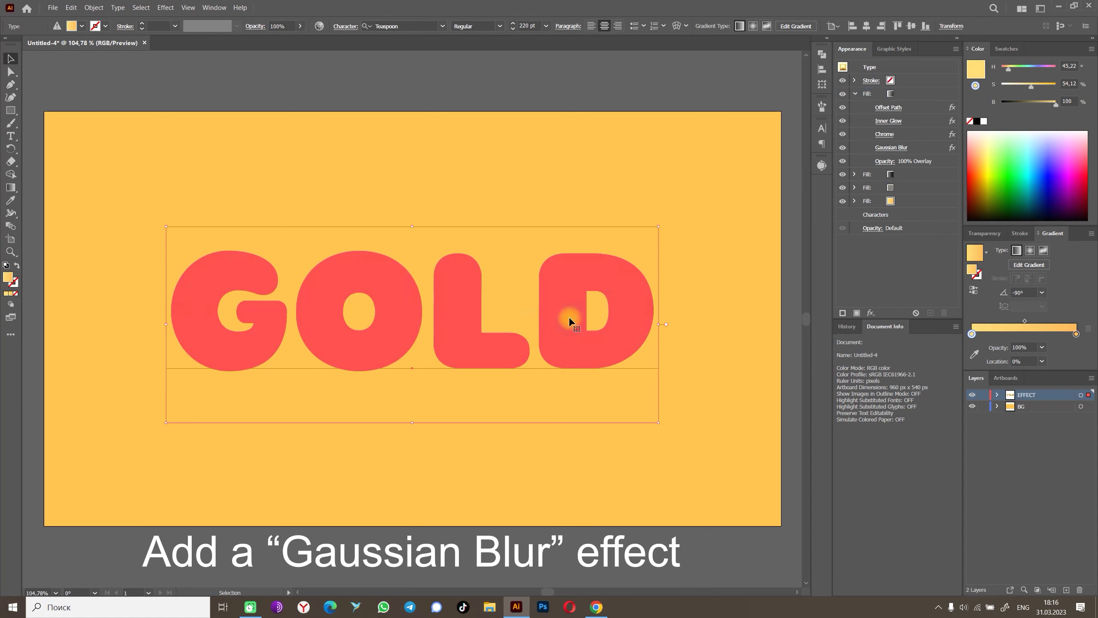
left_click(988, 233)
Set the top chrome fill to Color Dodge blending at 25% opacity.
left_click(916, 93)
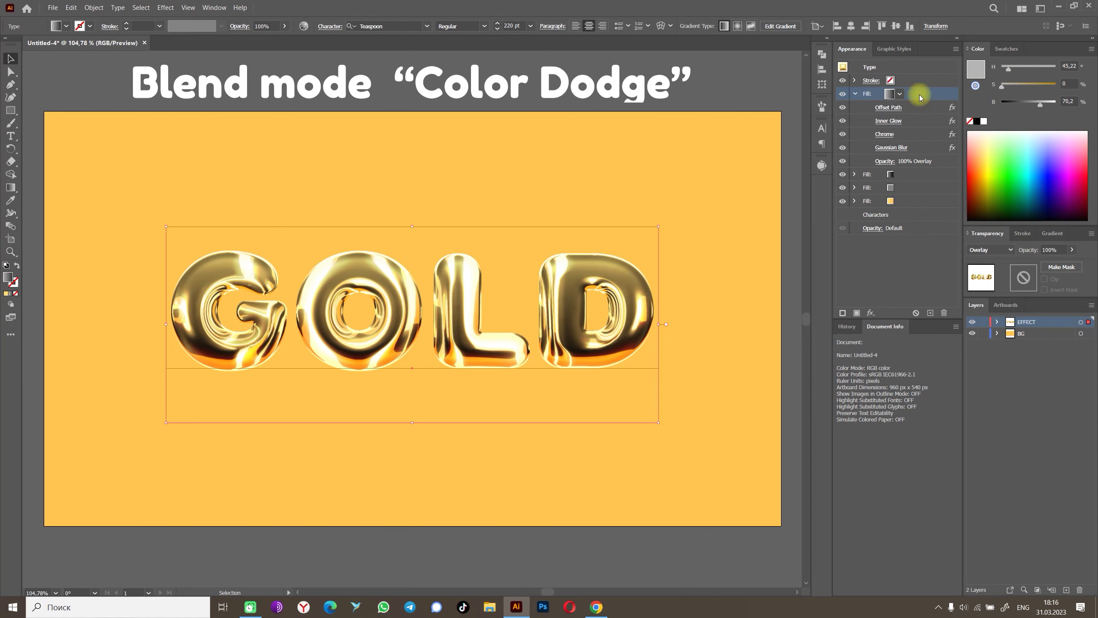
left_click(1002, 254)
left_click(994, 331)
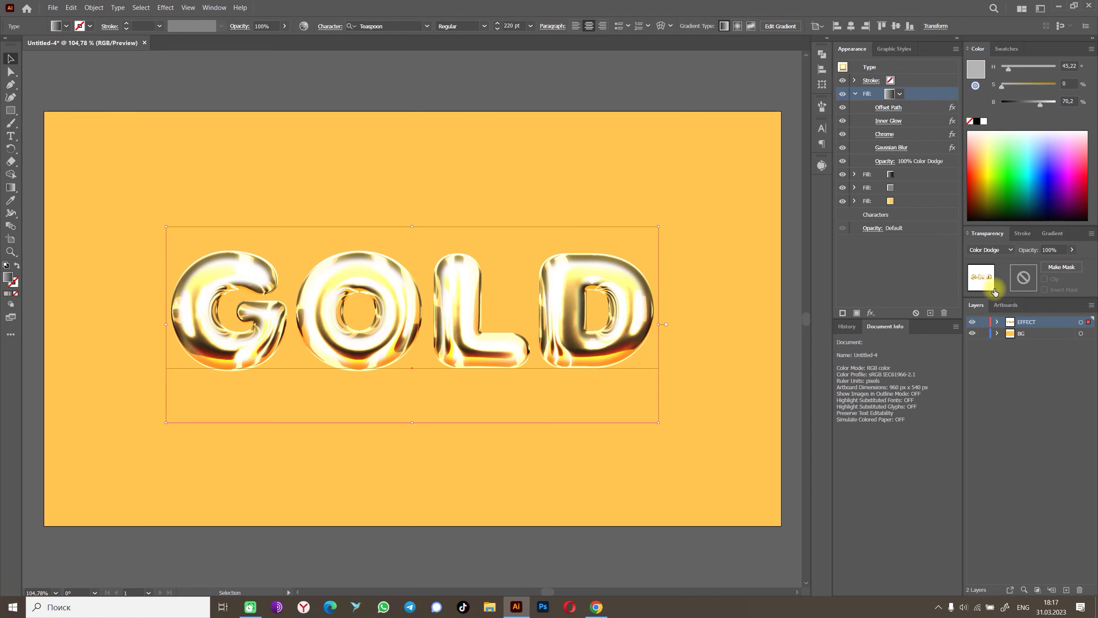
left_click(1053, 250)
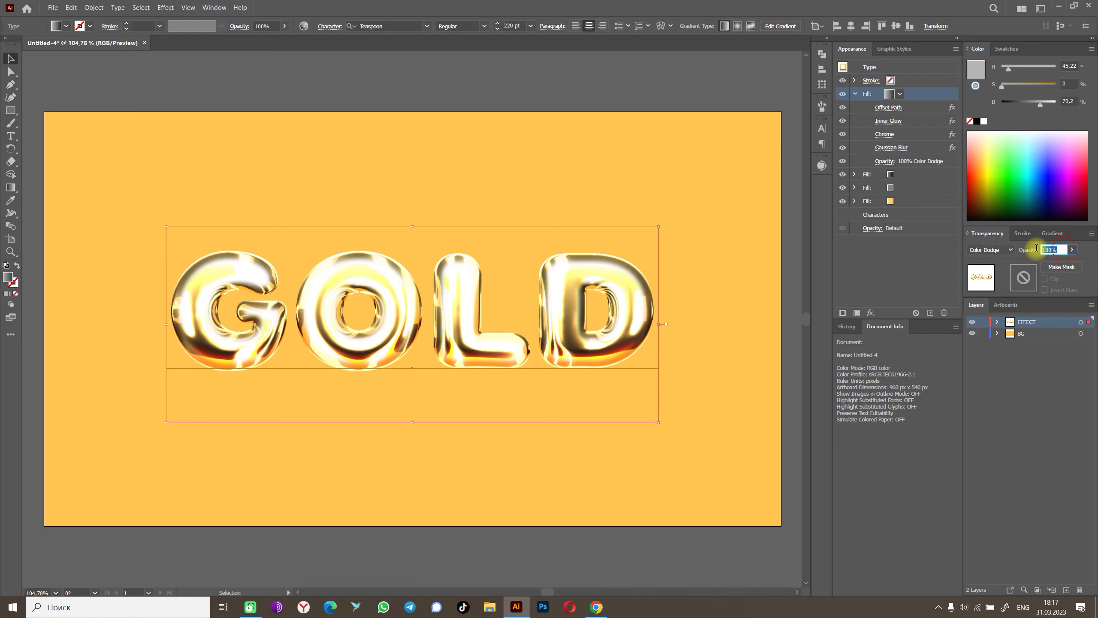
type("25")
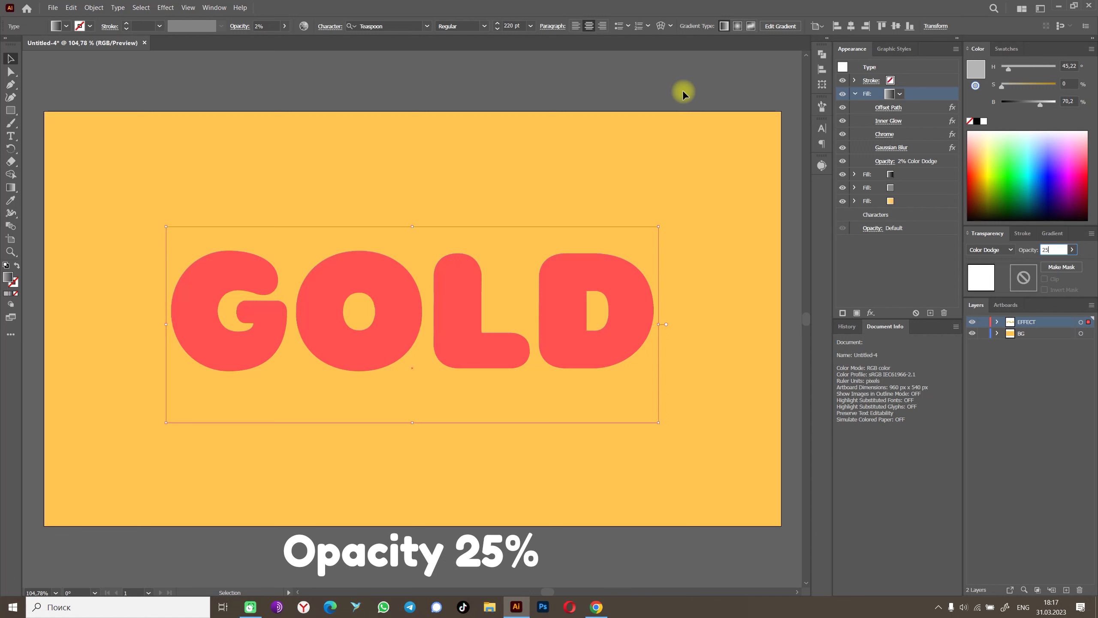
key("Return")
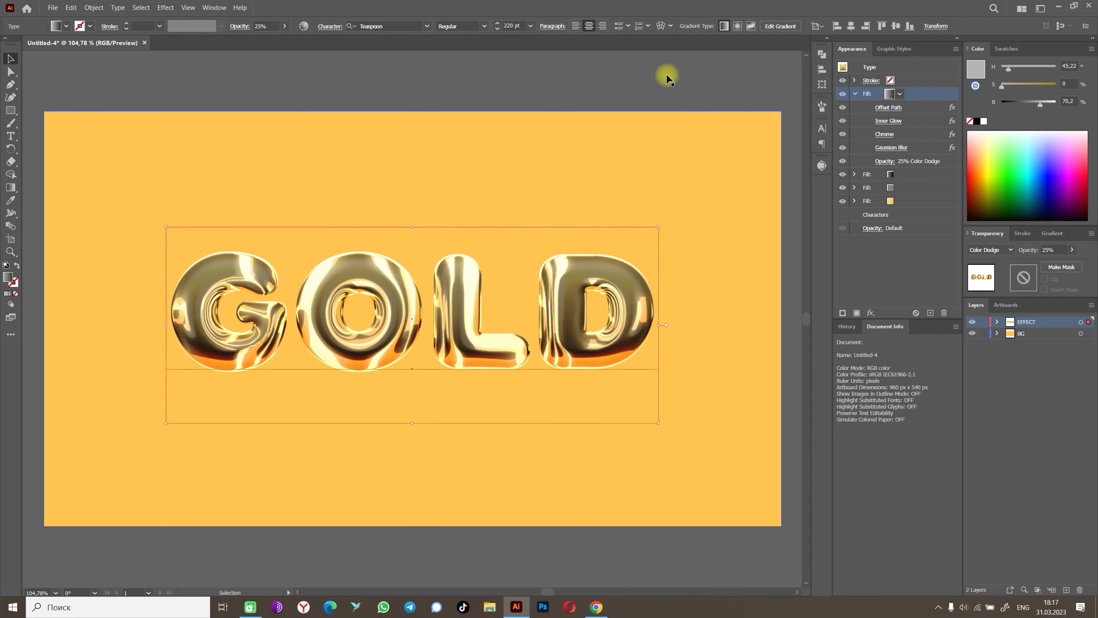
left_click(666, 75)
left_click(855, 95)
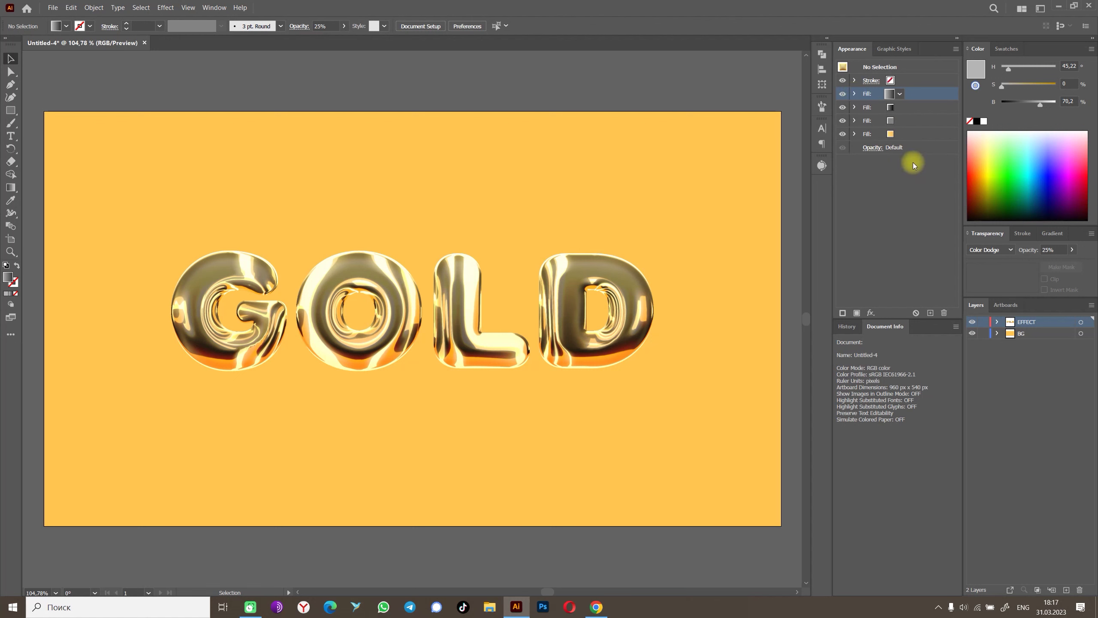
Duplicate the bottom pale-yellow fill and select the new copy.
left_click(626, 268)
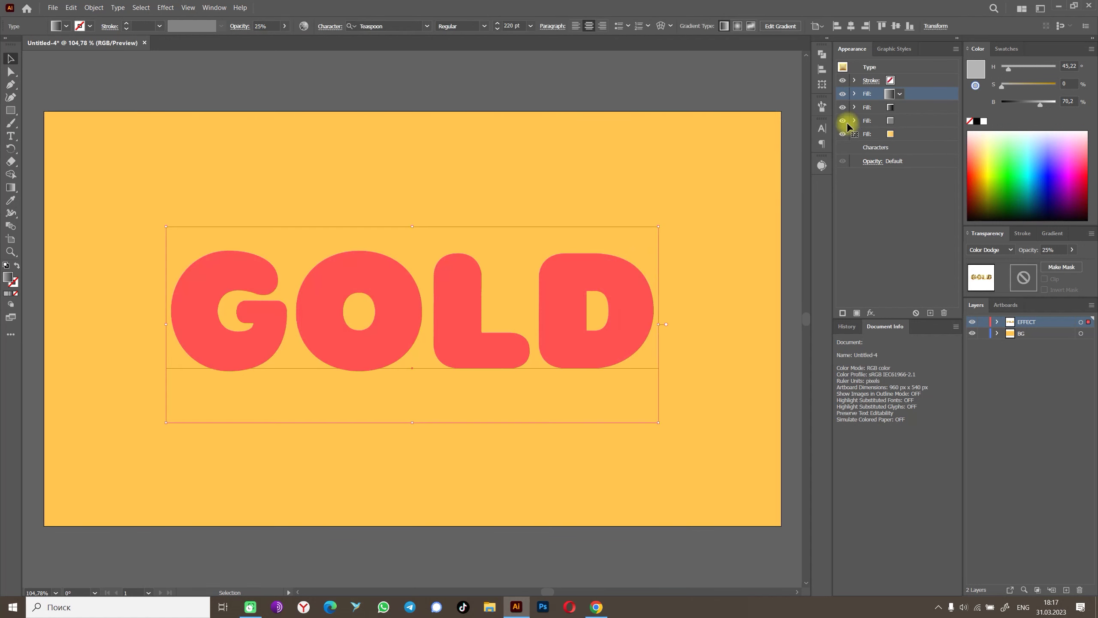
left_click(914, 135)
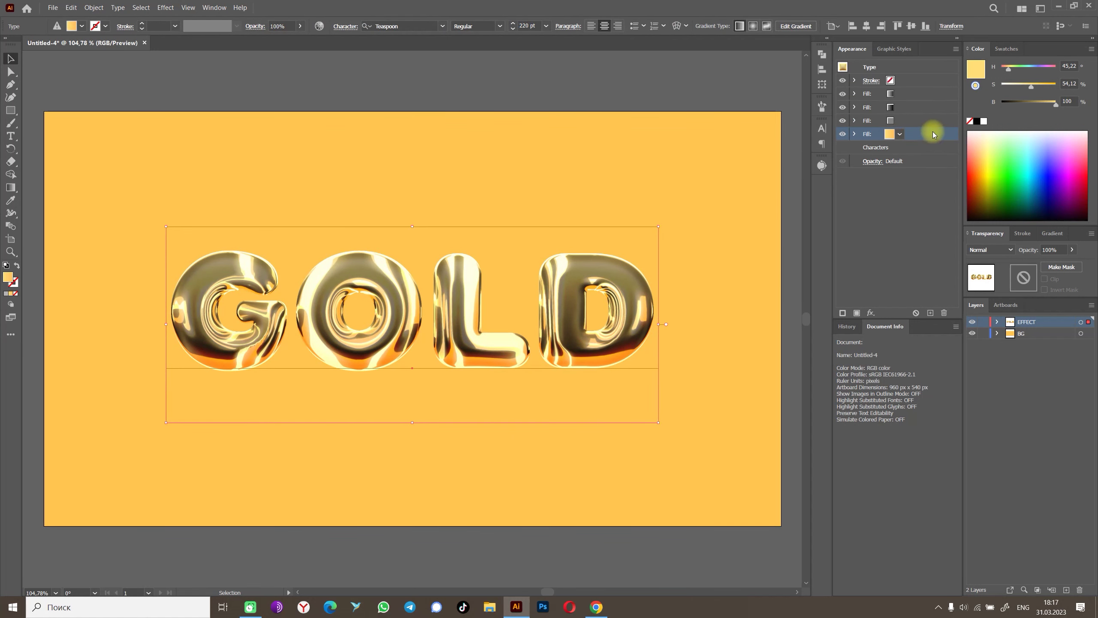
left_click(931, 313)
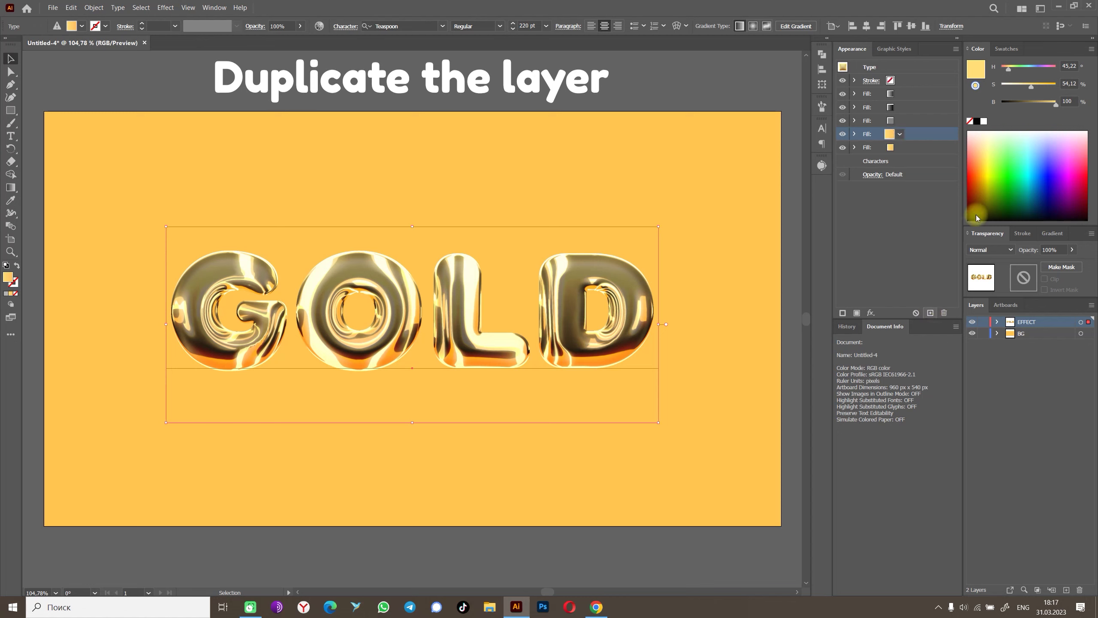
left_click(913, 149)
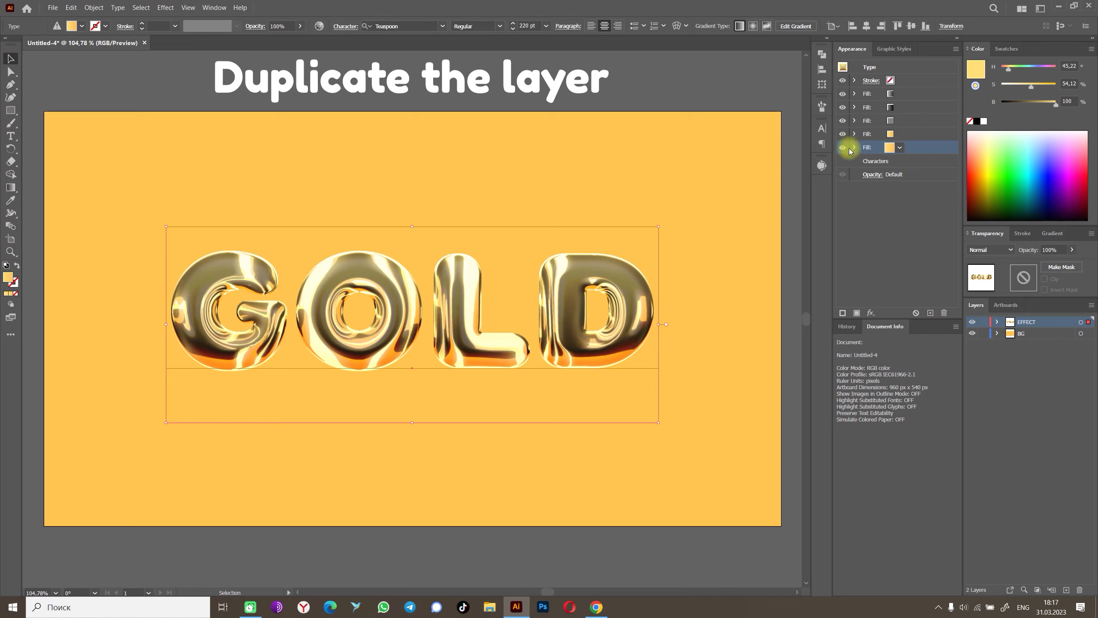
Colour the duplicated bottom fill brown with H 20, S 50, B 50.
left_click(1066, 65)
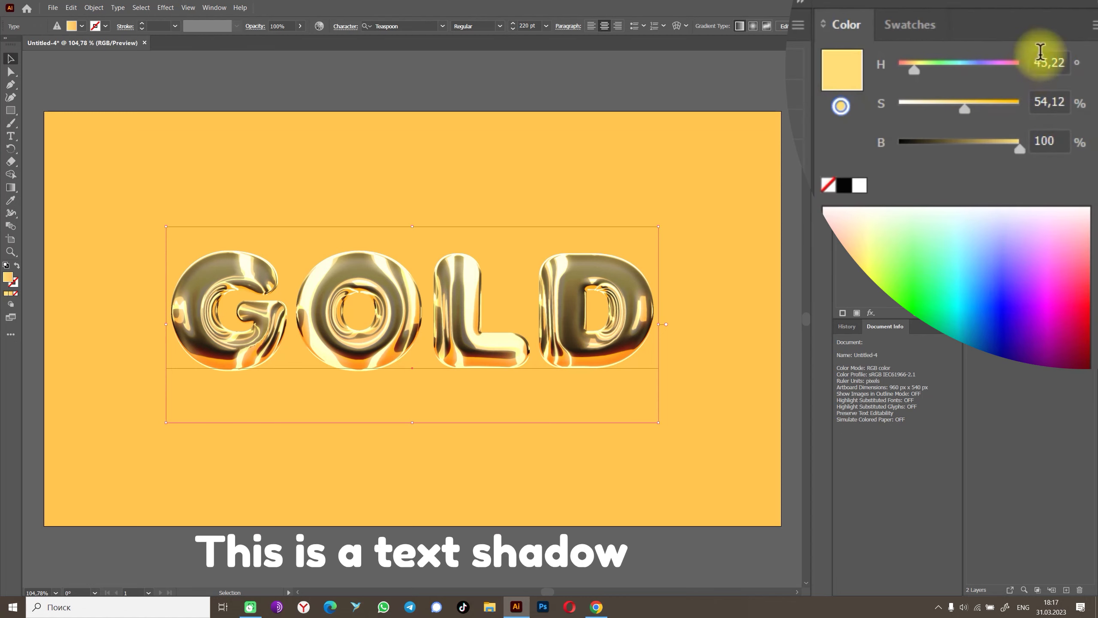
key("BackSpace")
type("2")
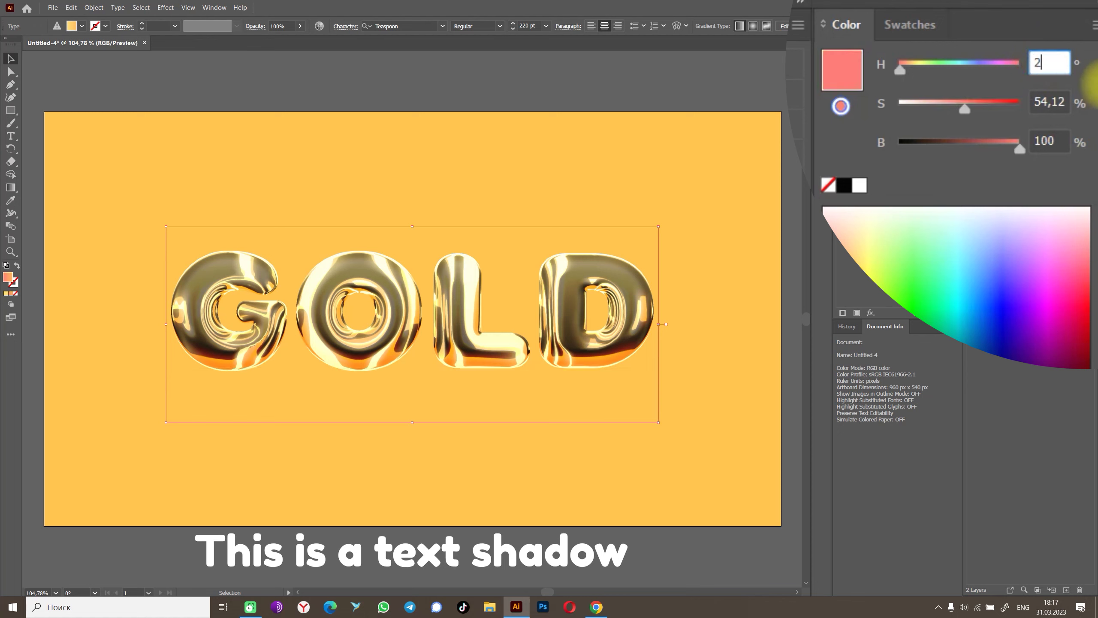
type("0")
key("Return")
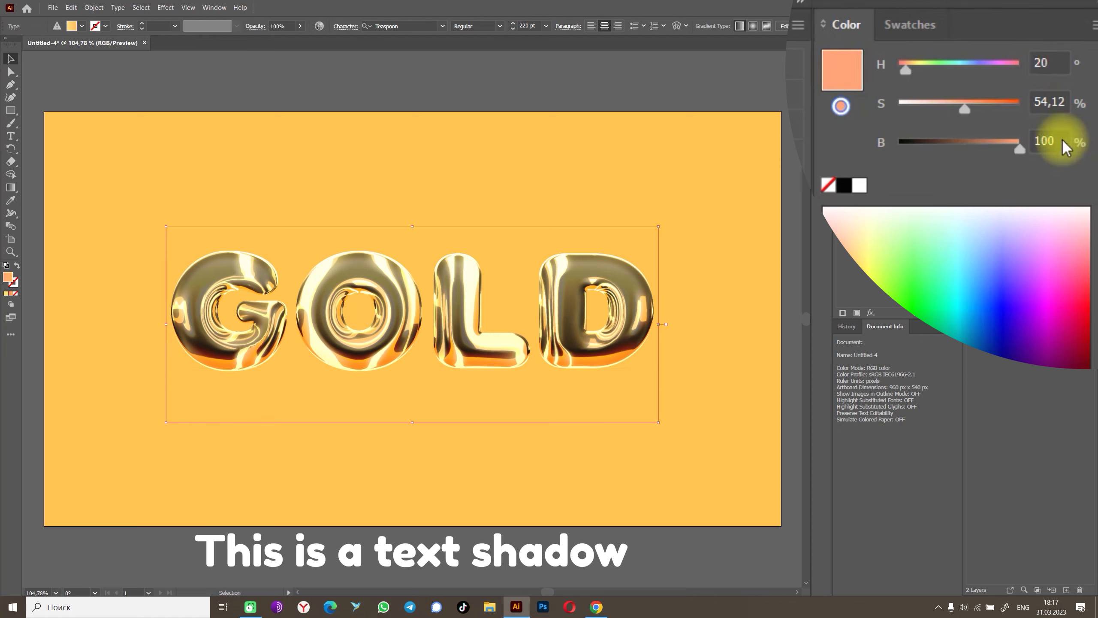
left_click(1055, 140)
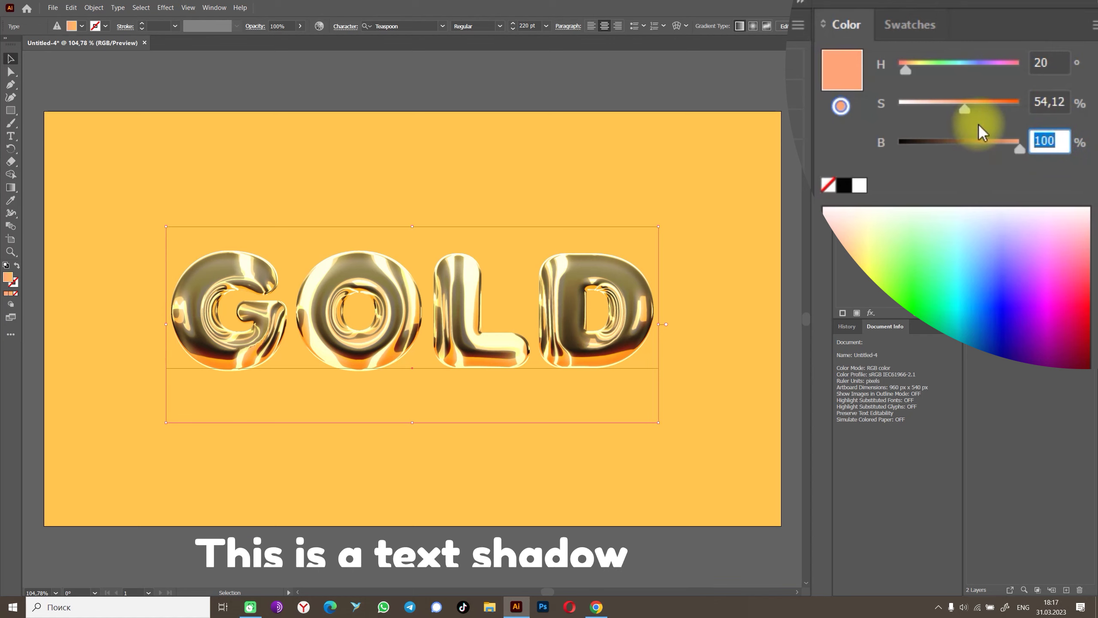
type("50")
key("Return")
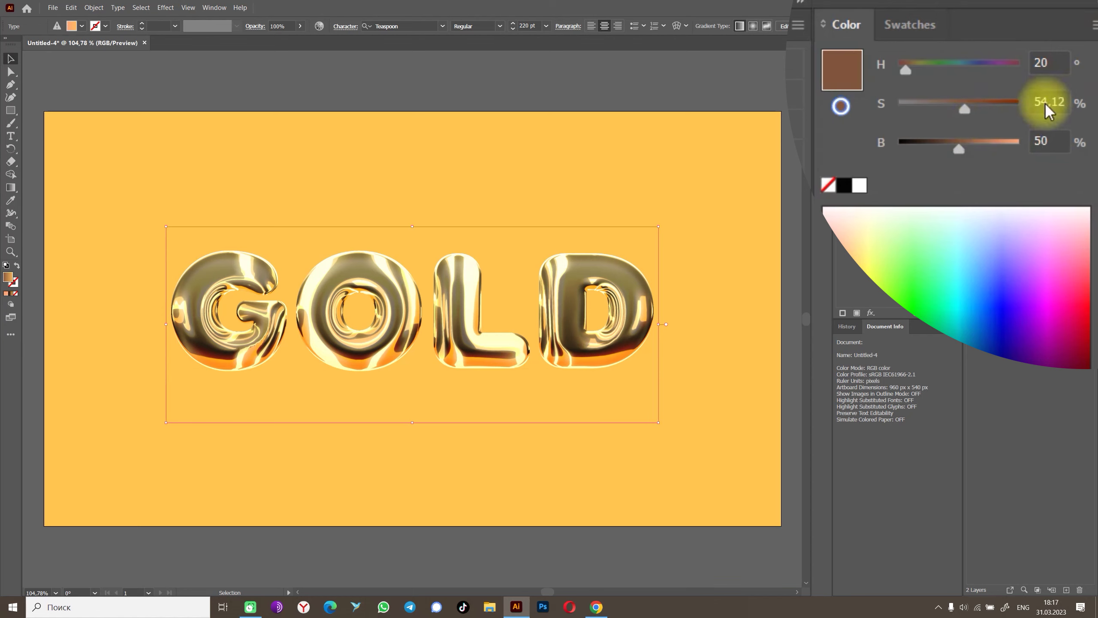
left_click(1041, 103)
type("50")
key("Return")
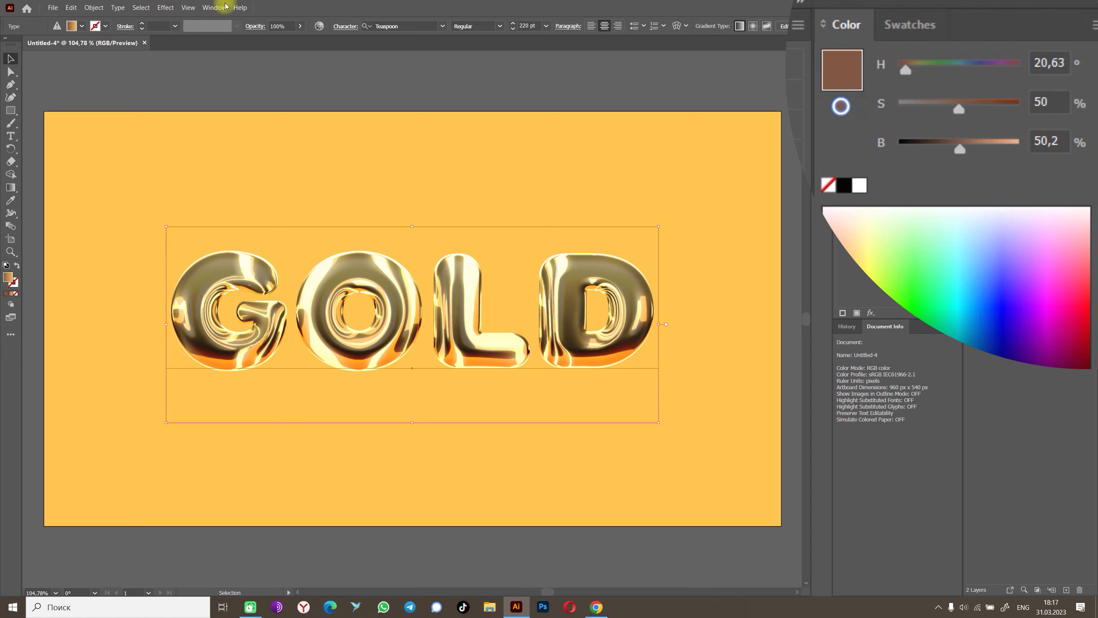
left_click(843, 72)
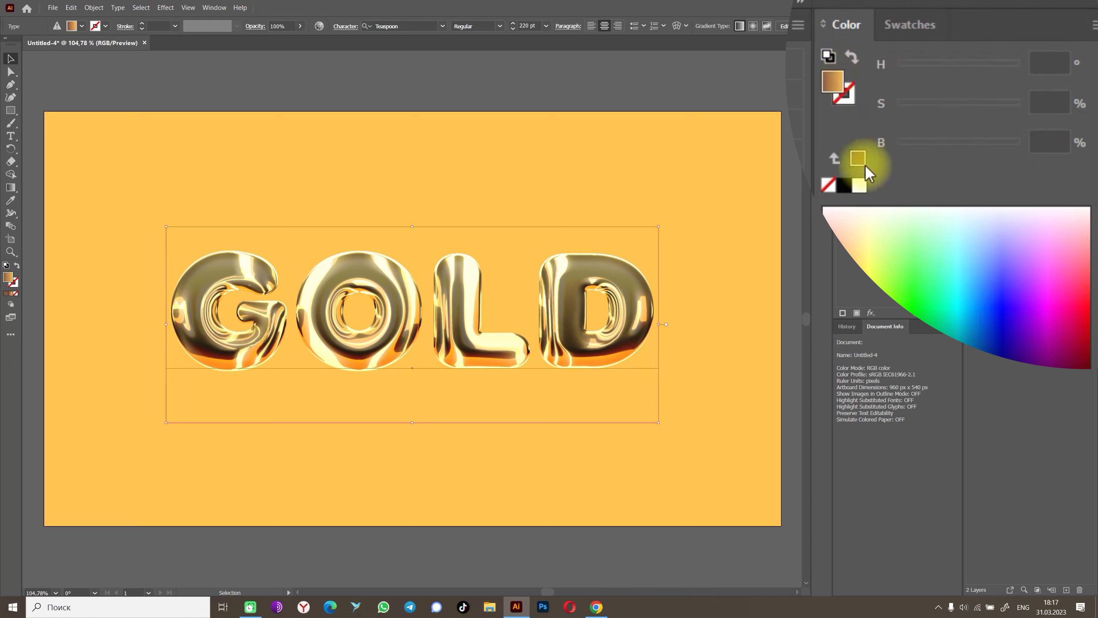
left_click(859, 157)
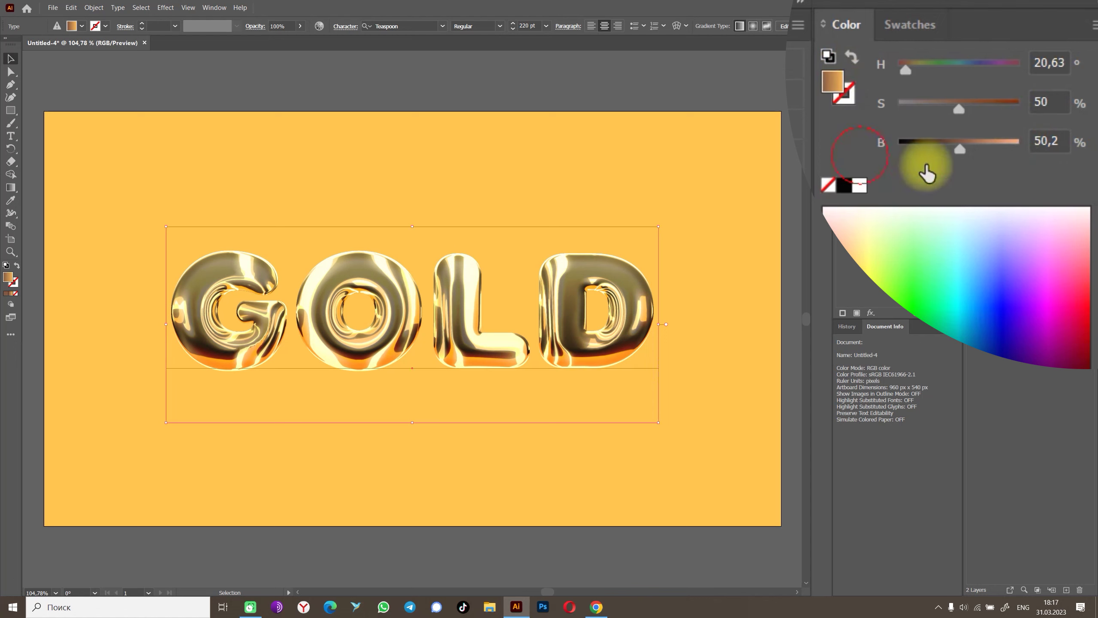
Add a Transform effect moving the brown fill 20 px vertically.
left_click(165, 7)
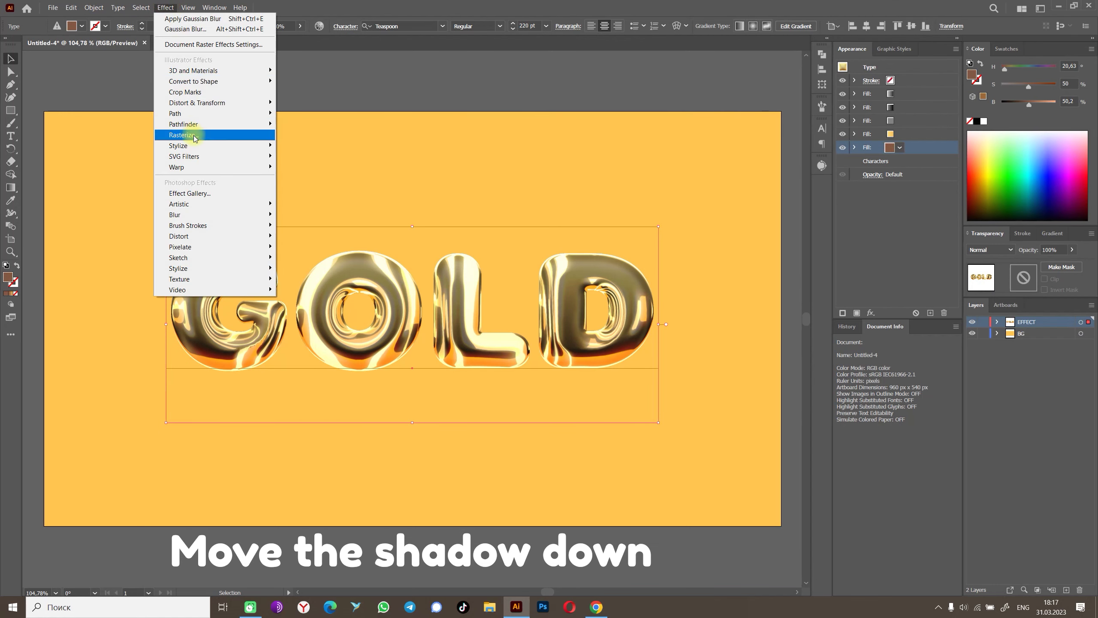
left_click(211, 108)
left_click(298, 135)
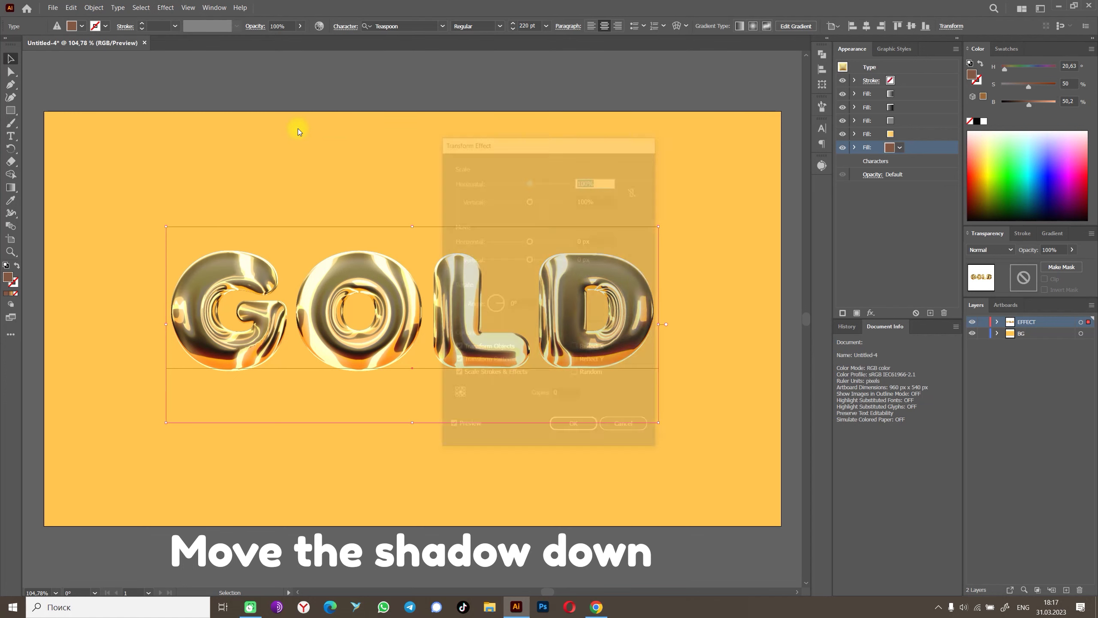
left_click(590, 258)
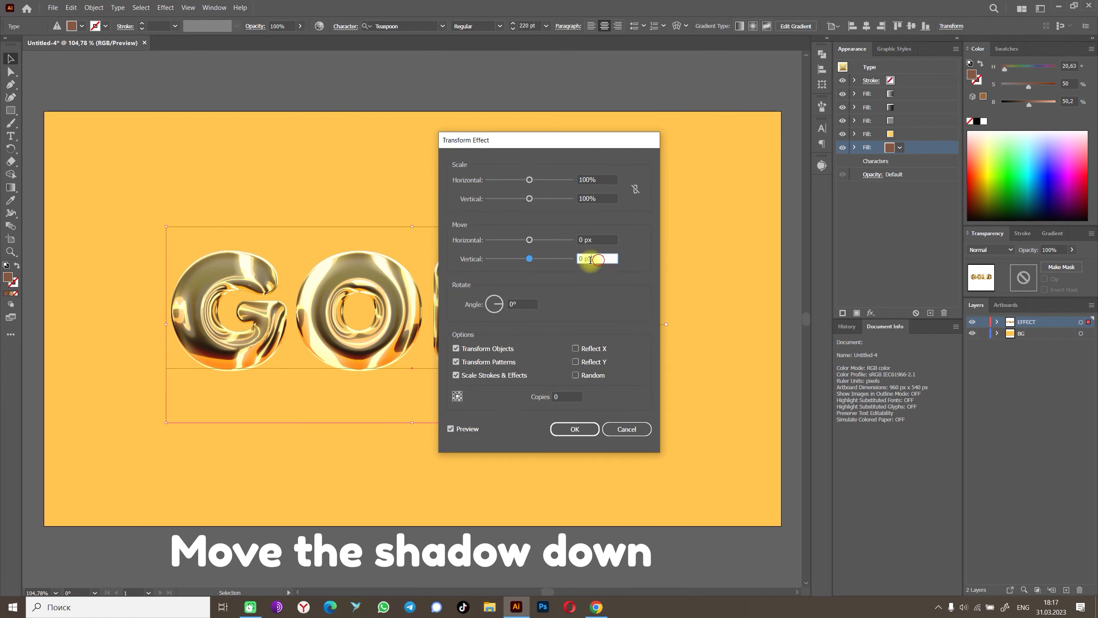
type("20")
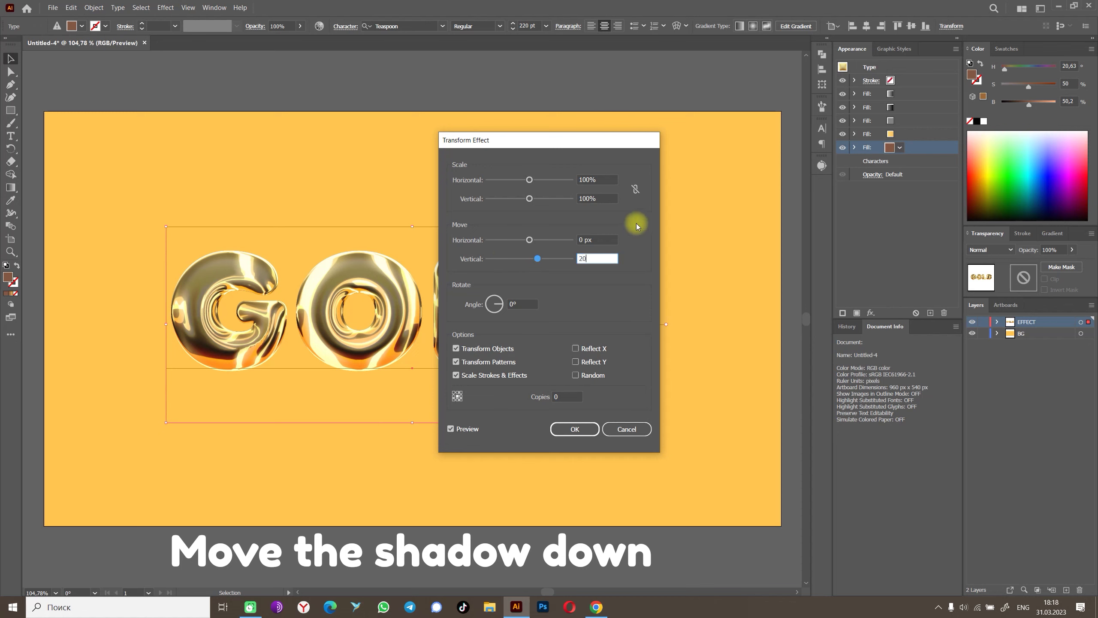
left_click(589, 241)
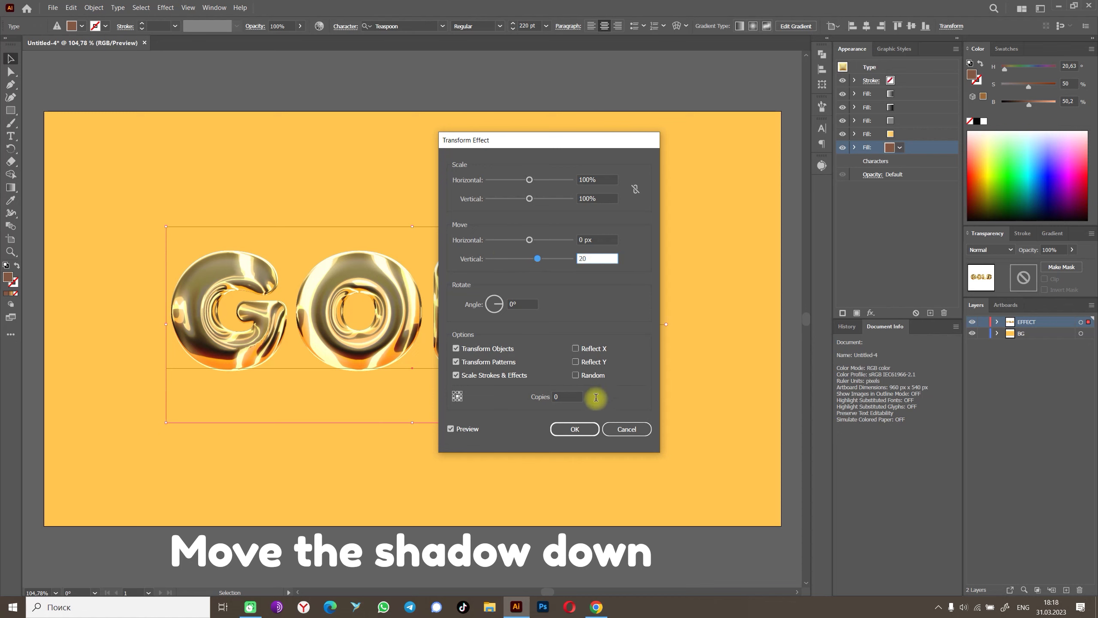
left_click(583, 432)
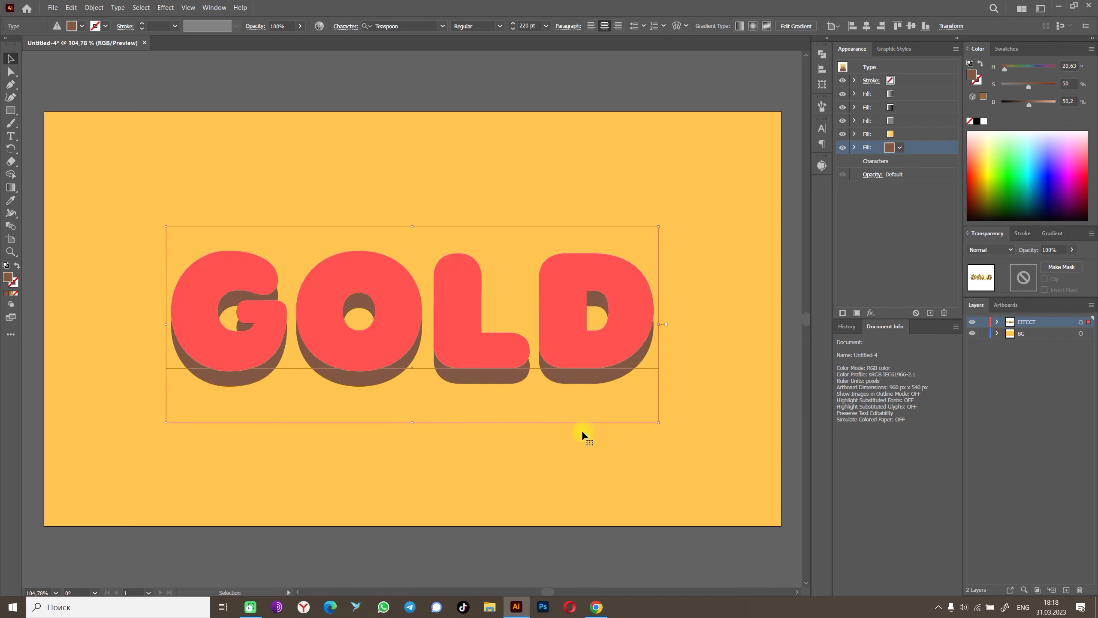
Apply a 70-pixel Gaussian Blur to the brown shadow fill.
left_click(854, 147)
left_click(165, 8)
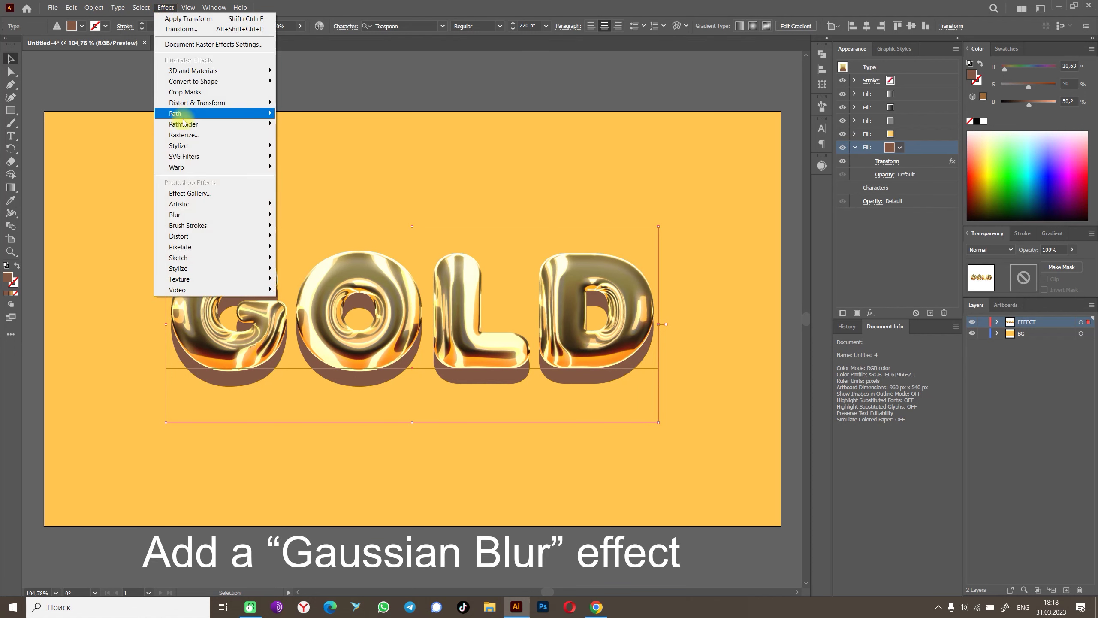
left_click(332, 214)
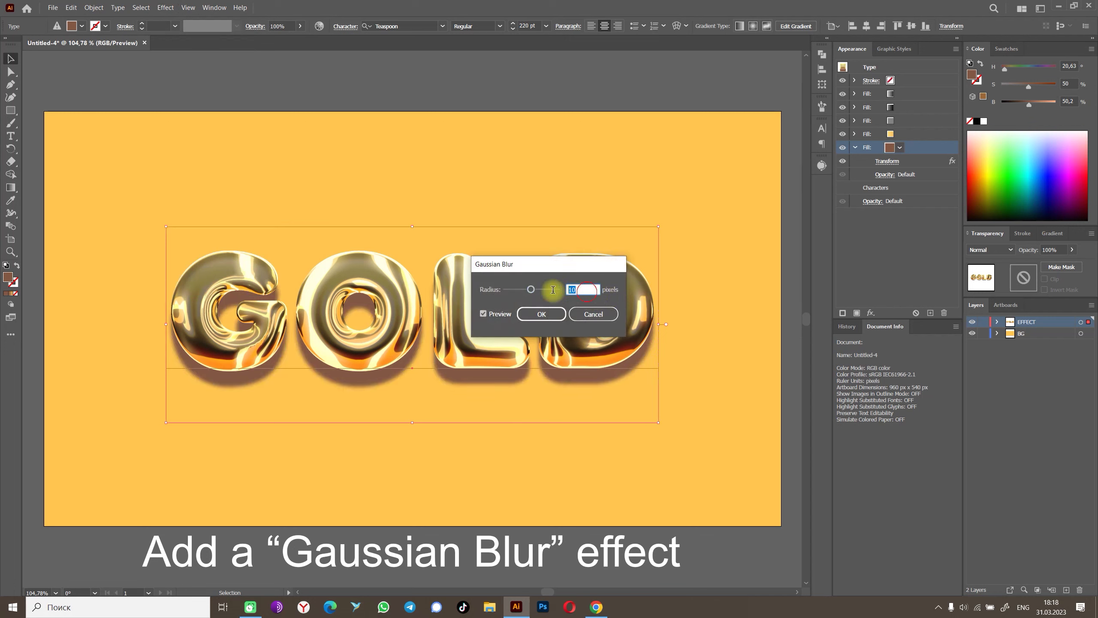
left_click(533, 292)
left_click_drag(524, 289, 545, 289)
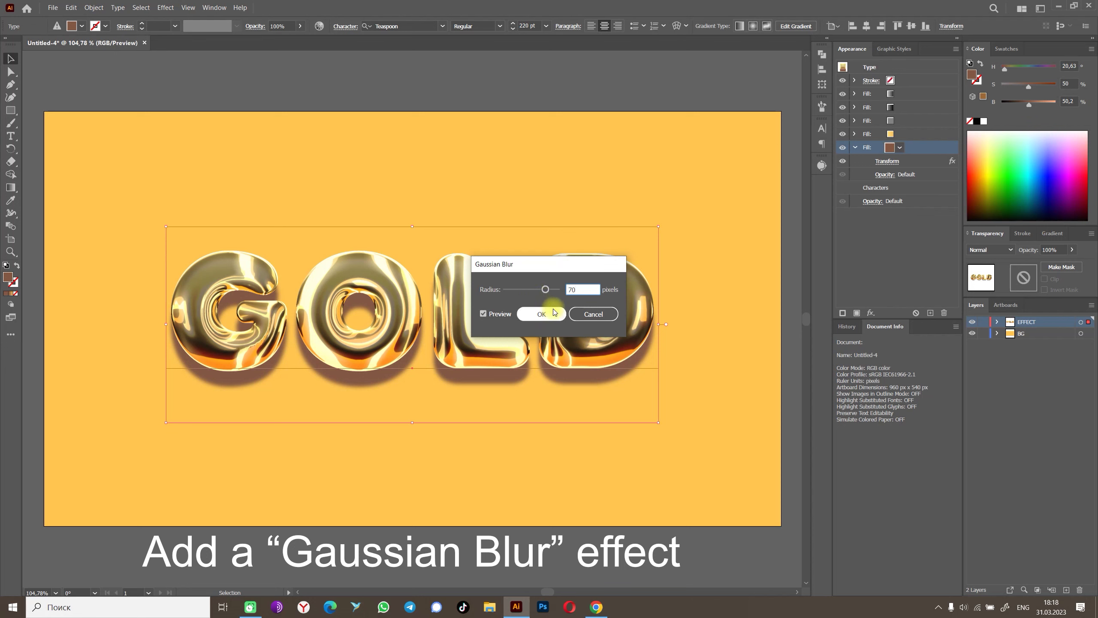
left_click(554, 314)
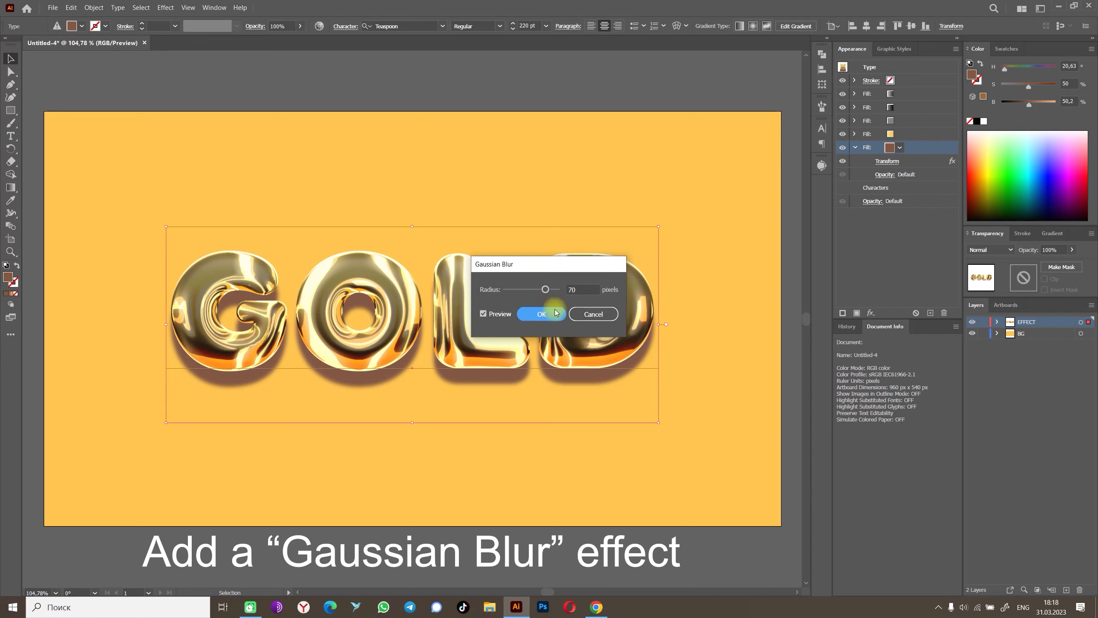
left_click(938, 148)
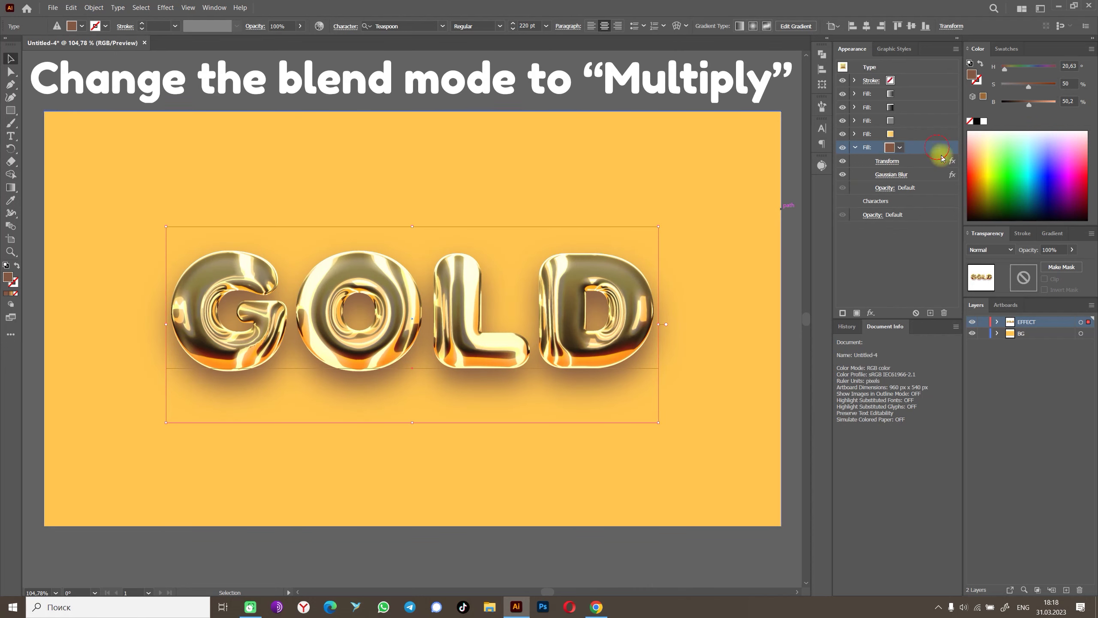
Set the shadow fill's blend mode to Multiply and duplicate it.
left_click(981, 250)
left_click(980, 282)
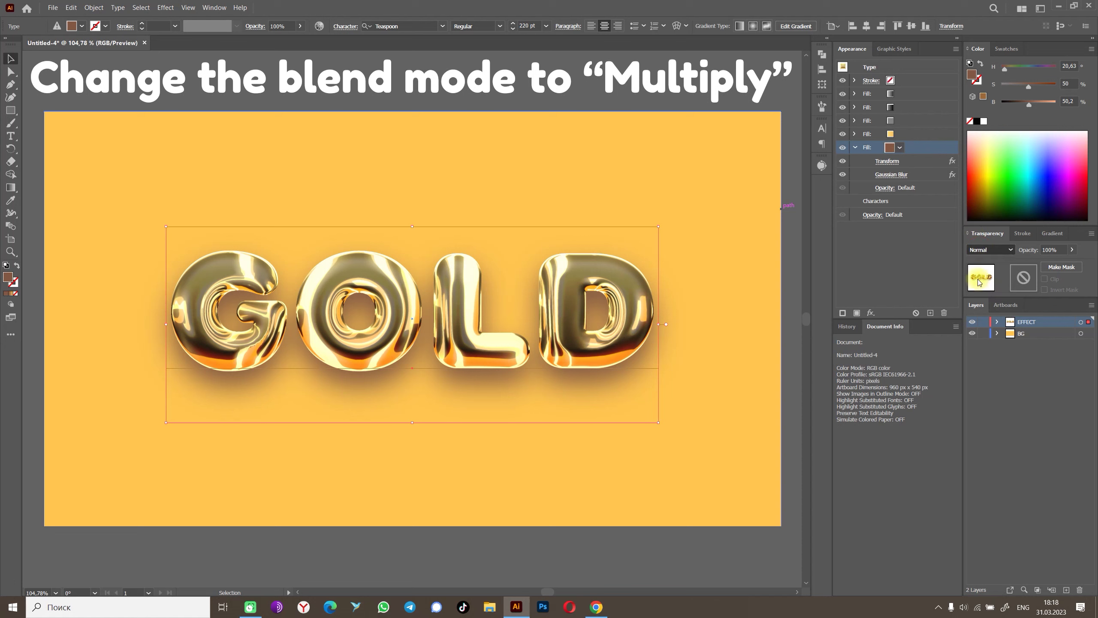
left_click(931, 313)
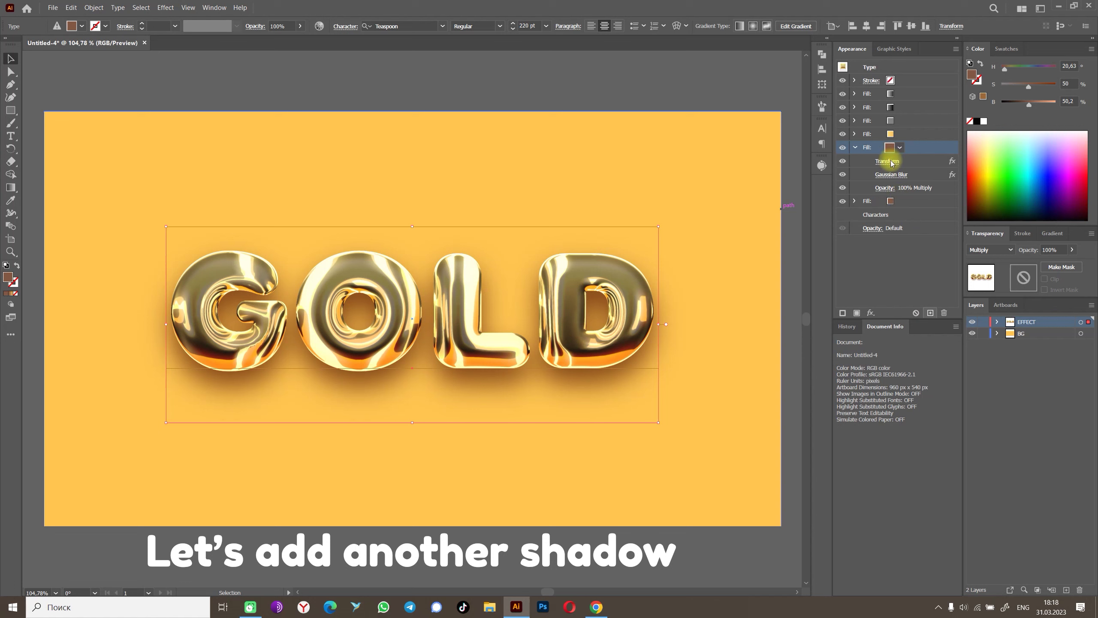
Switch the duplicated shadow fill's blend mode to Color Burn.
left_click(994, 249)
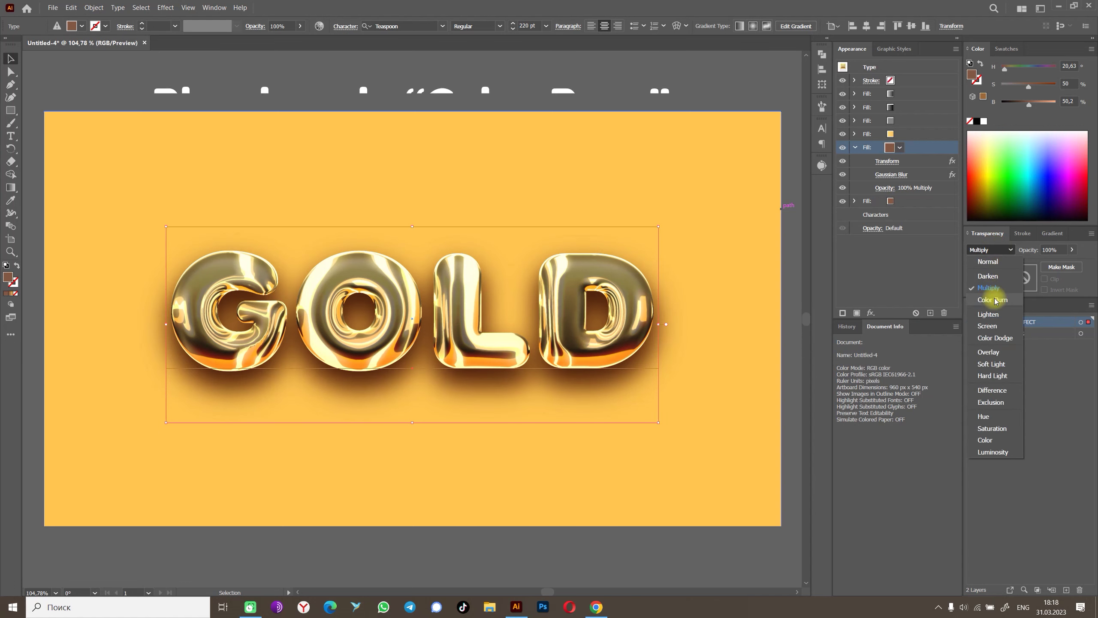
left_click(993, 277)
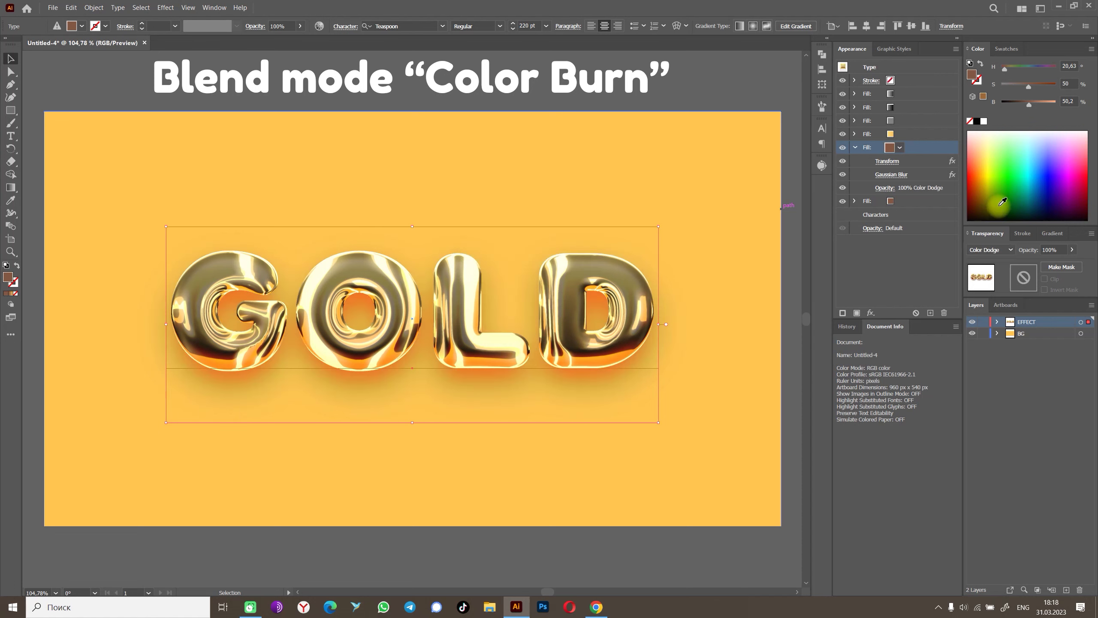
left_click(994, 249)
key("Escape")
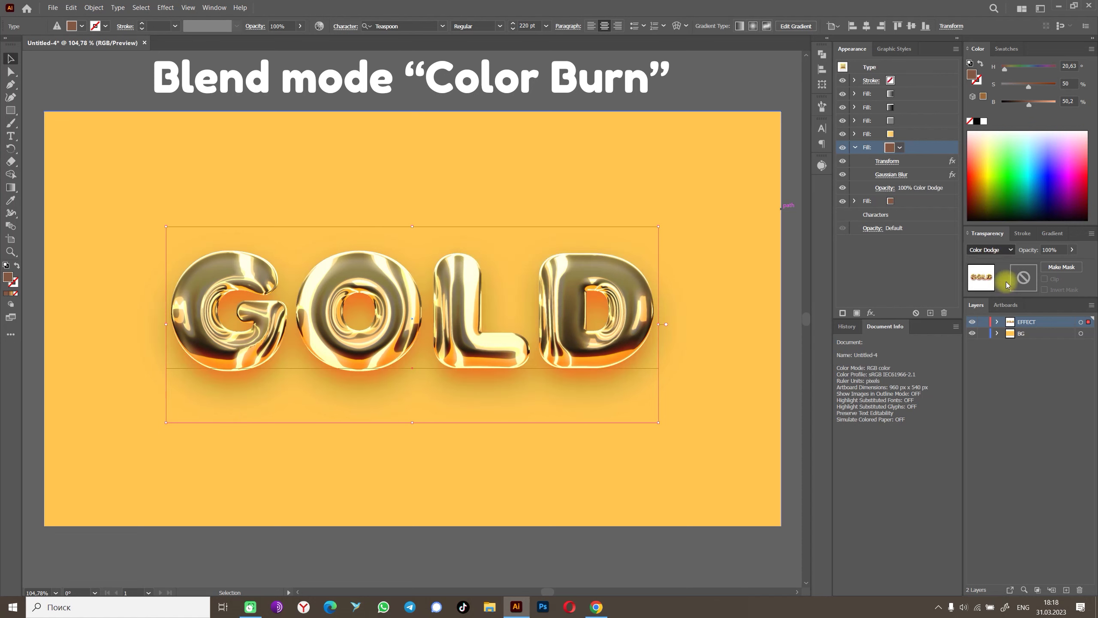
scroll(990, 250, "up", 3)
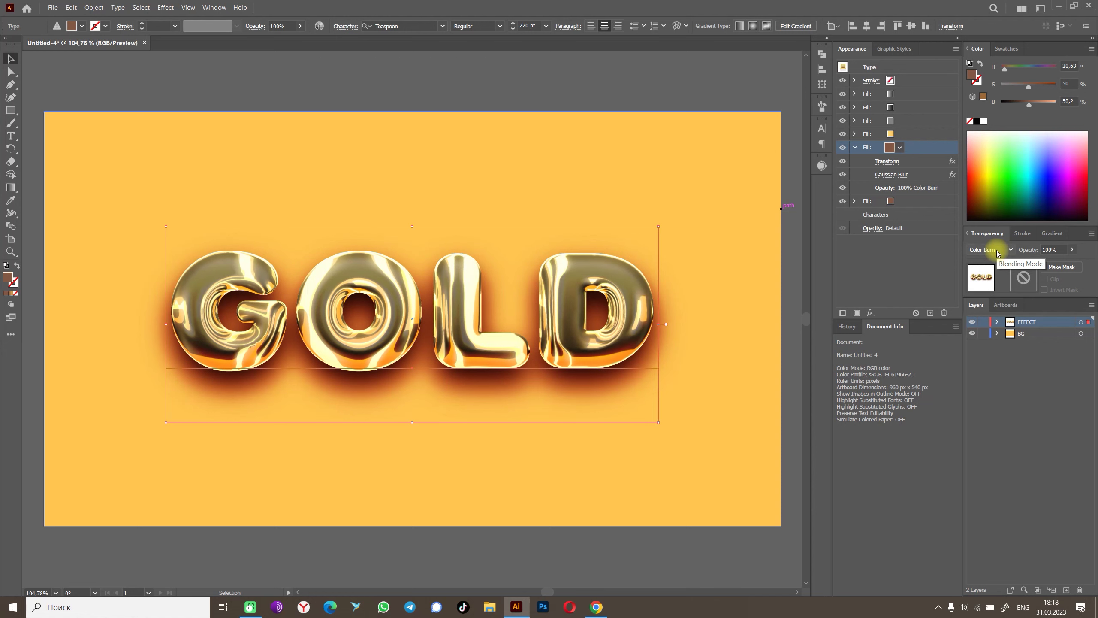
Change the shadow copy's Transform vertical move to 8 px.
left_click(887, 161)
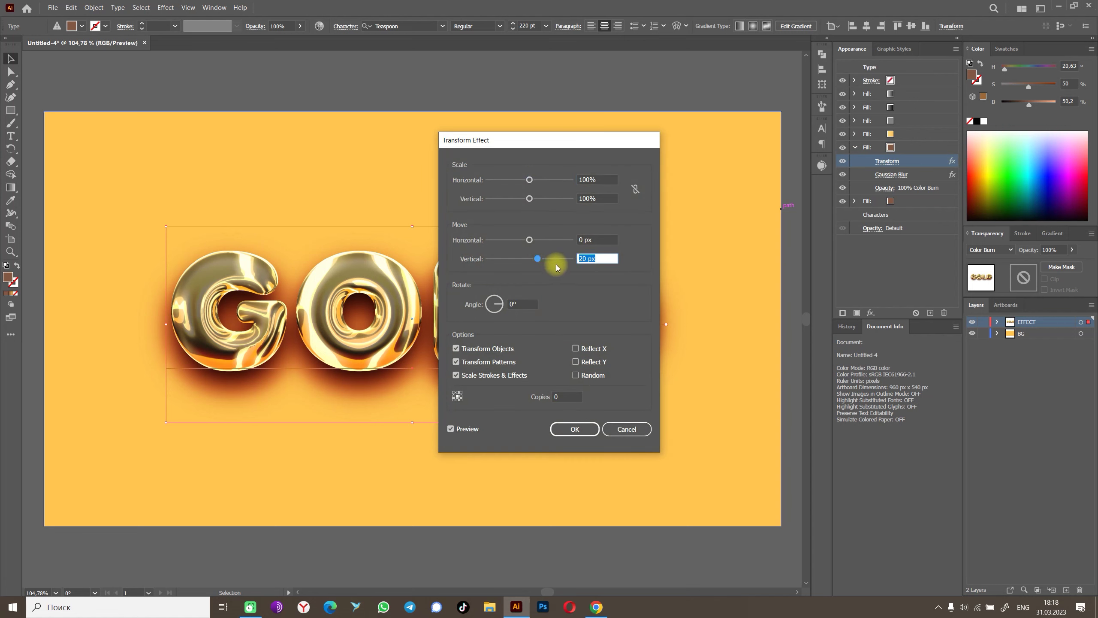
type("8")
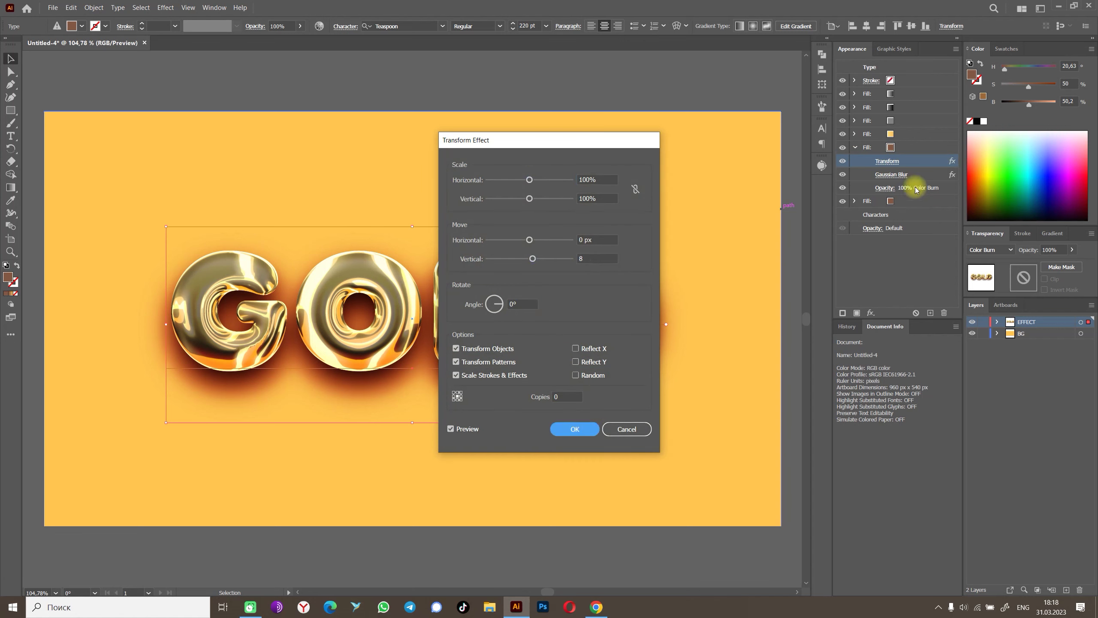
key("Return")
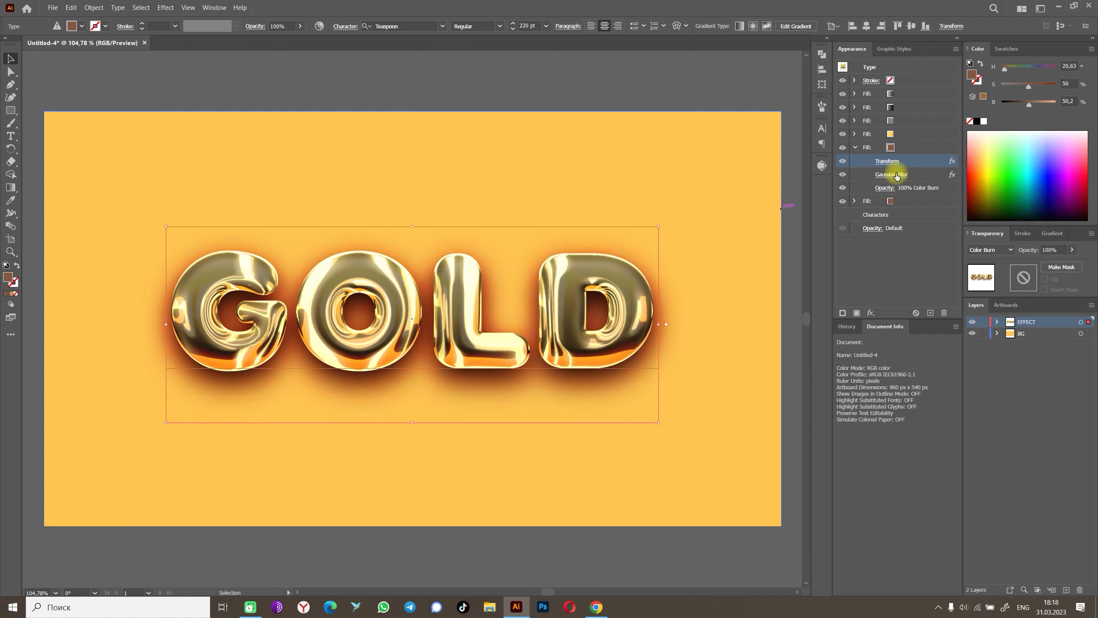
Reduce the shadow copy's Gaussian Blur radius to 20 pixels.
left_click(896, 174)
double_click(896, 174)
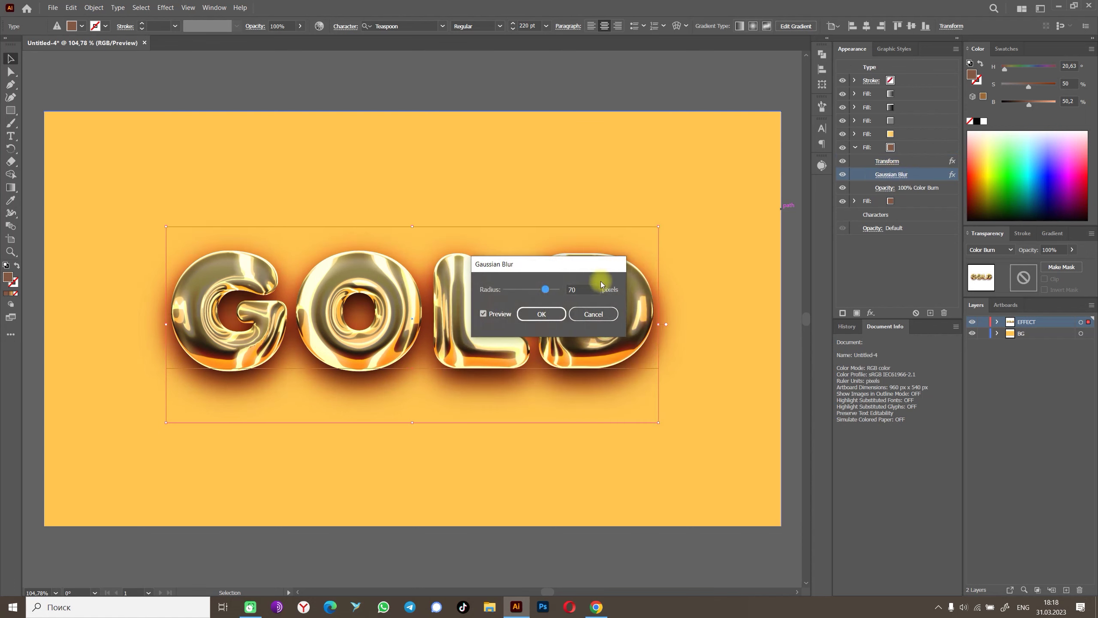
left_click(589, 287)
left_click_drag(545, 289, 538, 291)
type("20")
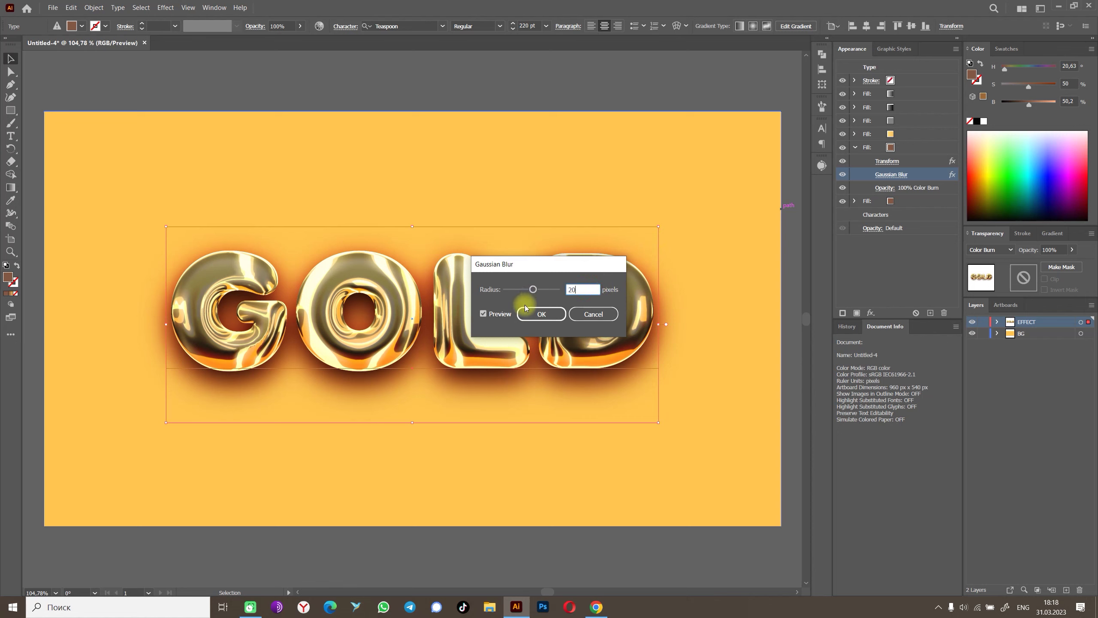
left_click(526, 316)
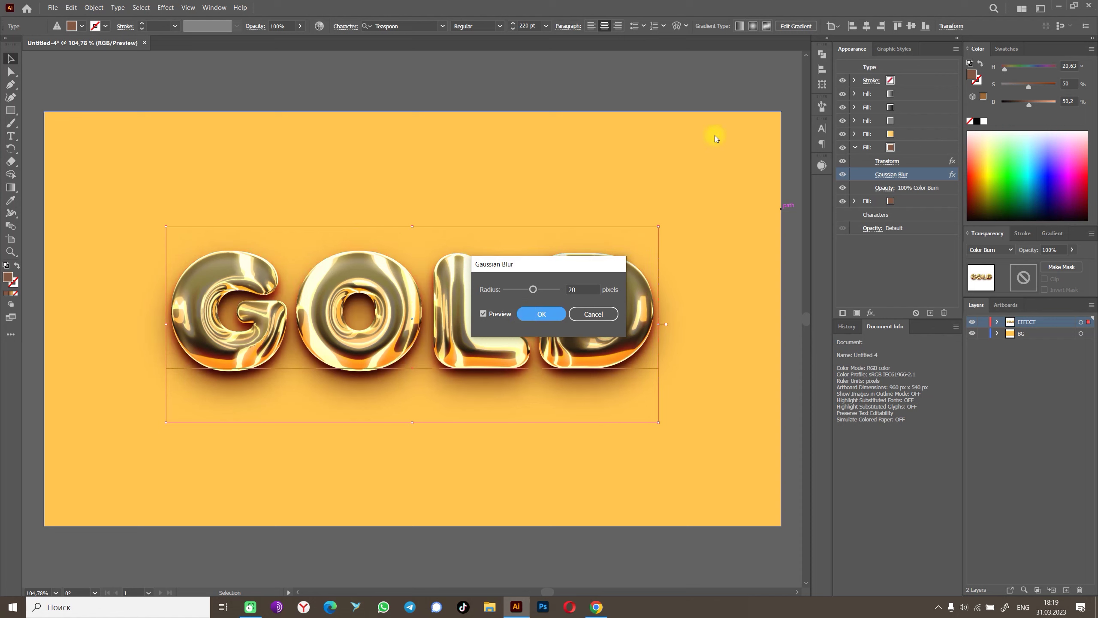
left_click(539, 316)
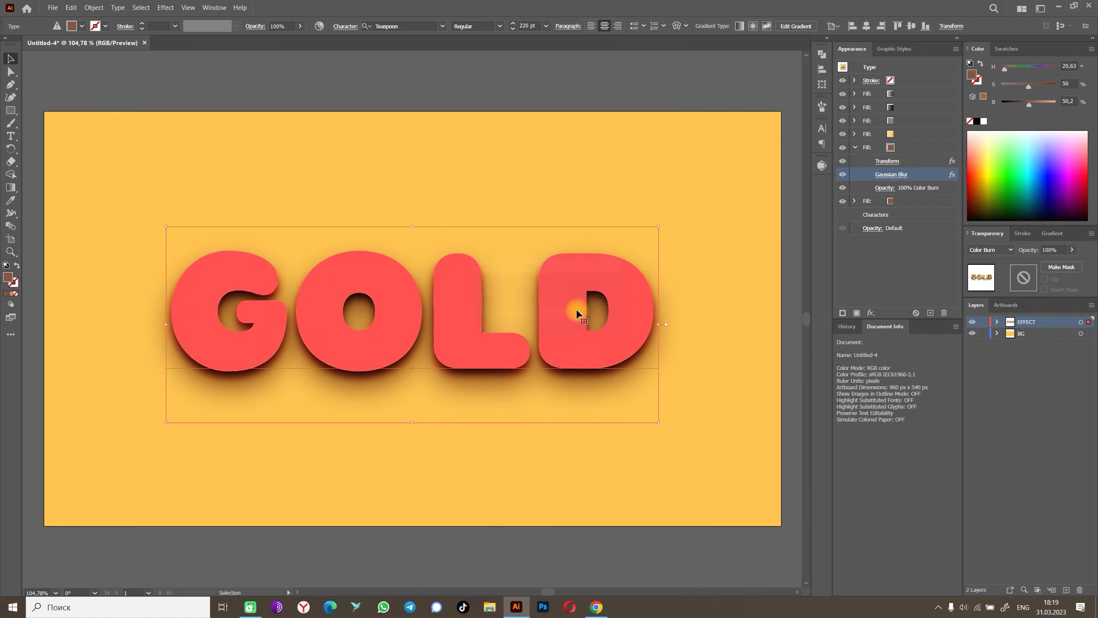
Collapse the shadow fill's effect list and deselect GOLD to view the finished gold lettering.
left_click(855, 147)
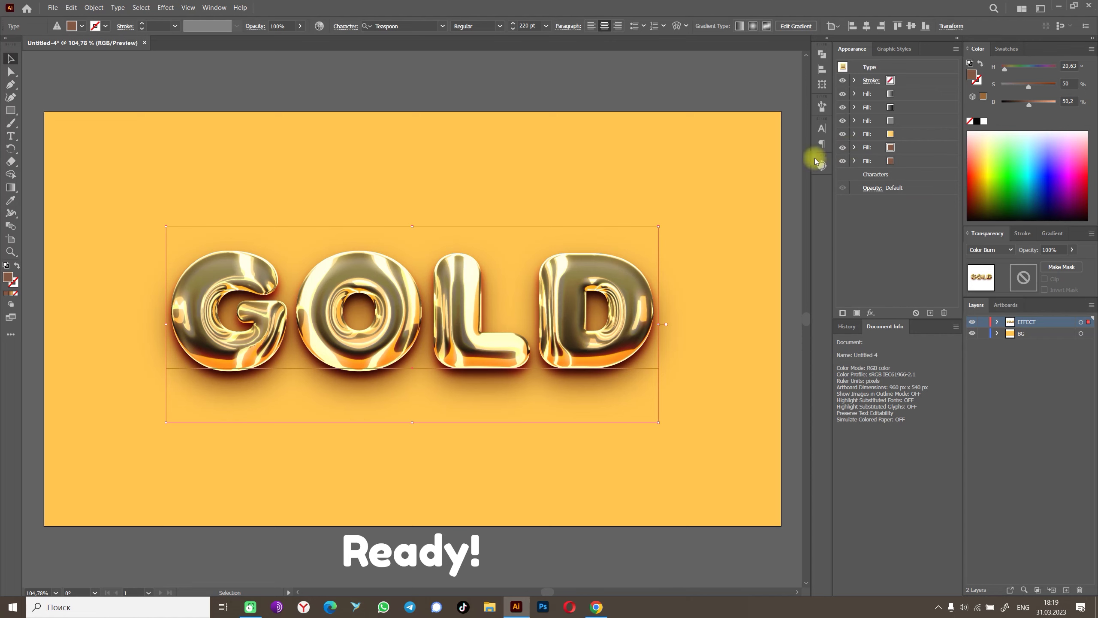
left_click(797, 185)
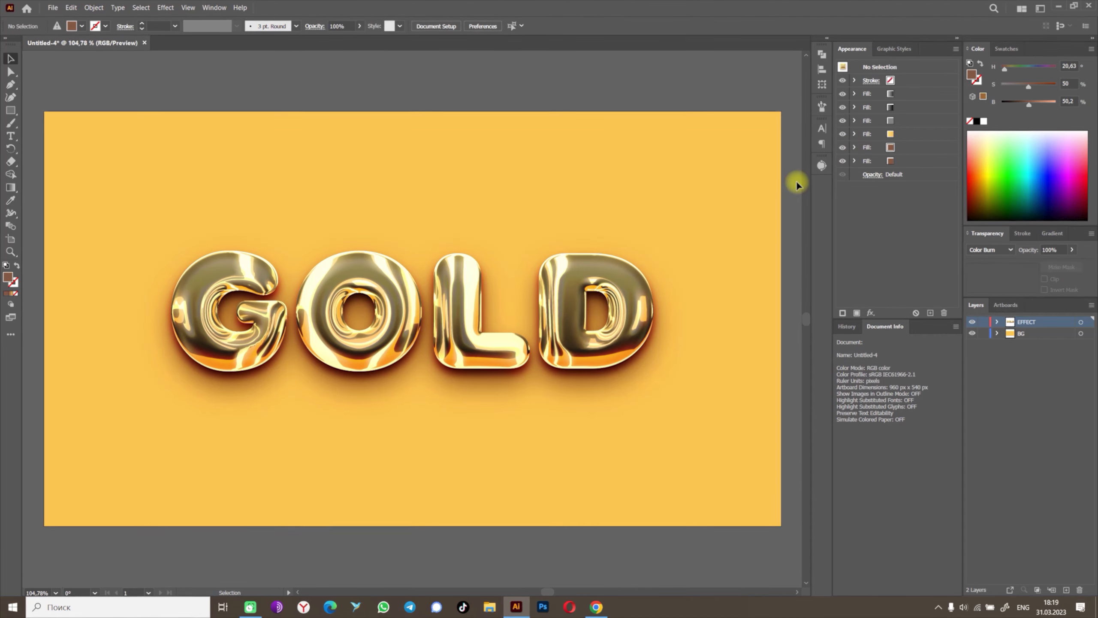